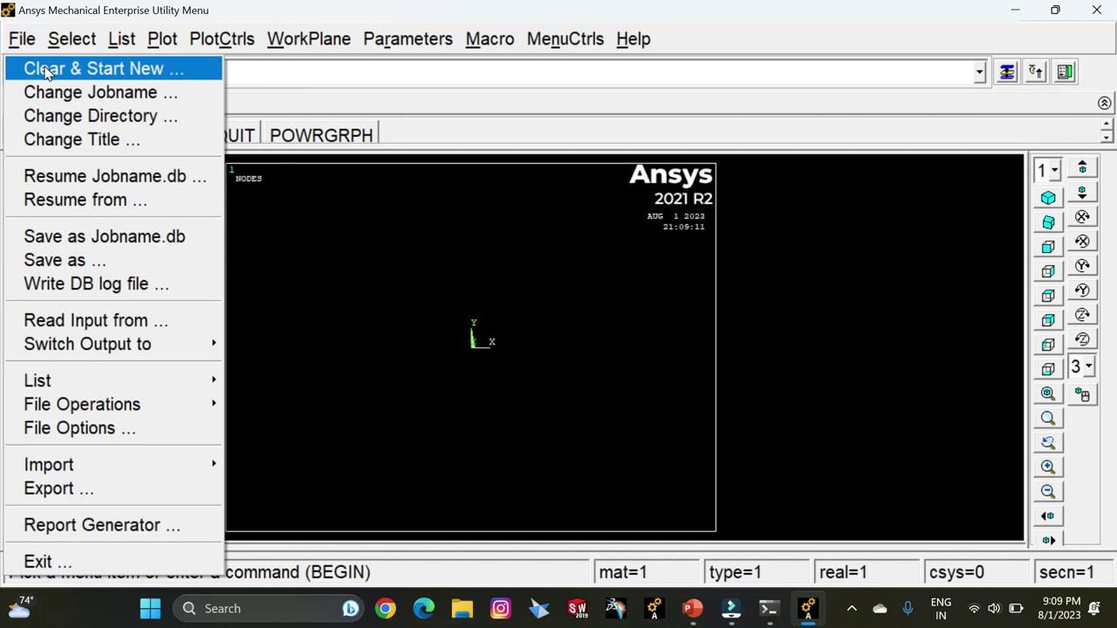
- Clear the existing database and start a new job
left_click(49, 70)
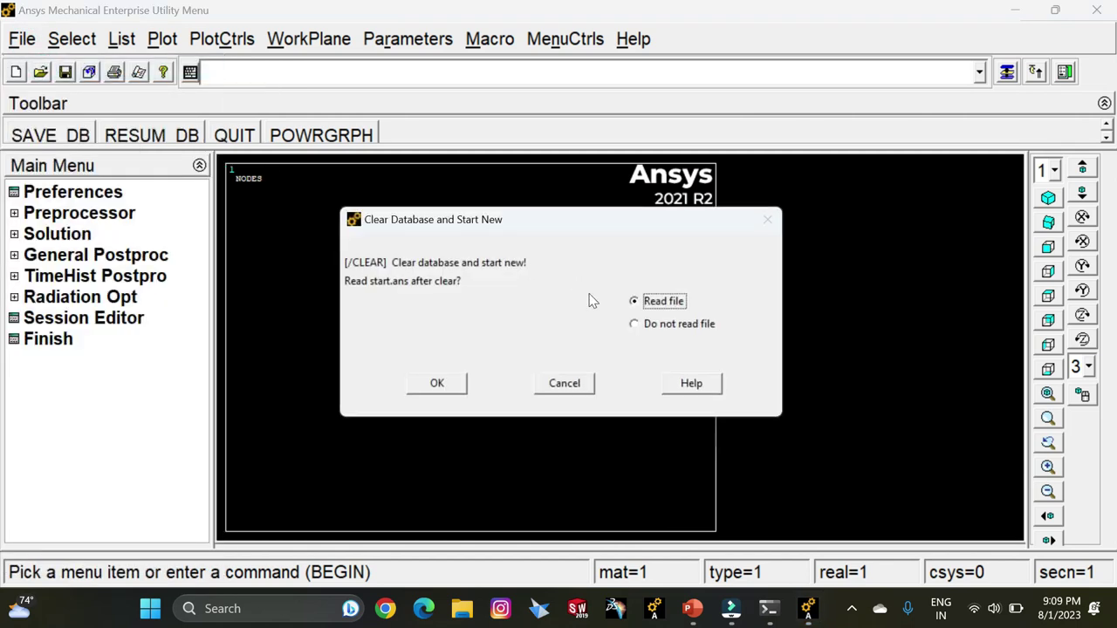
left_click(455, 380)
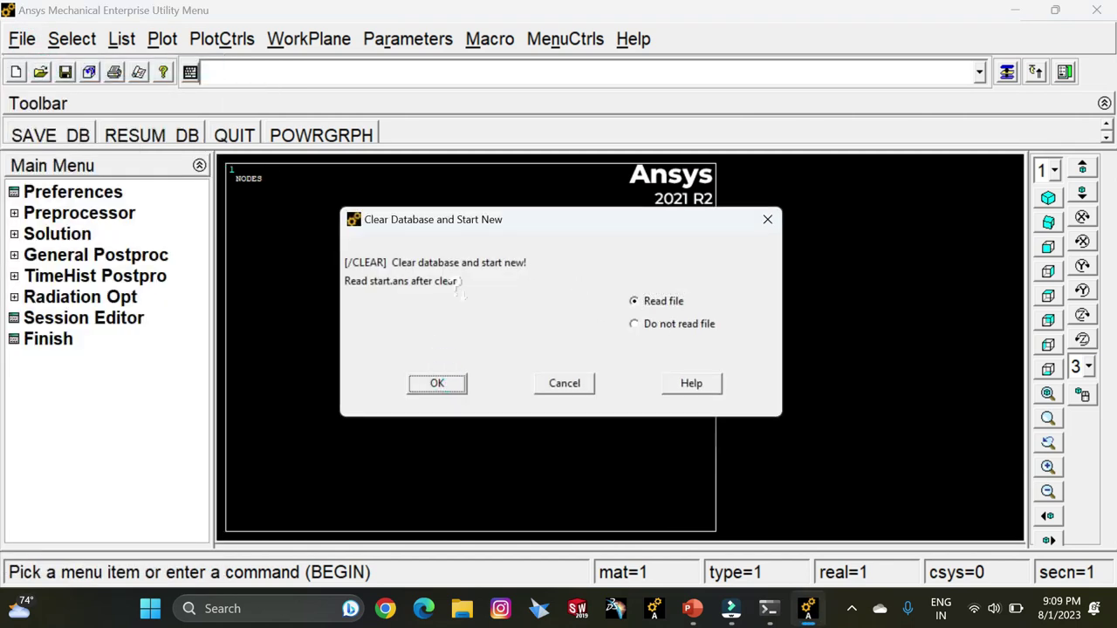
left_click(212, 146)
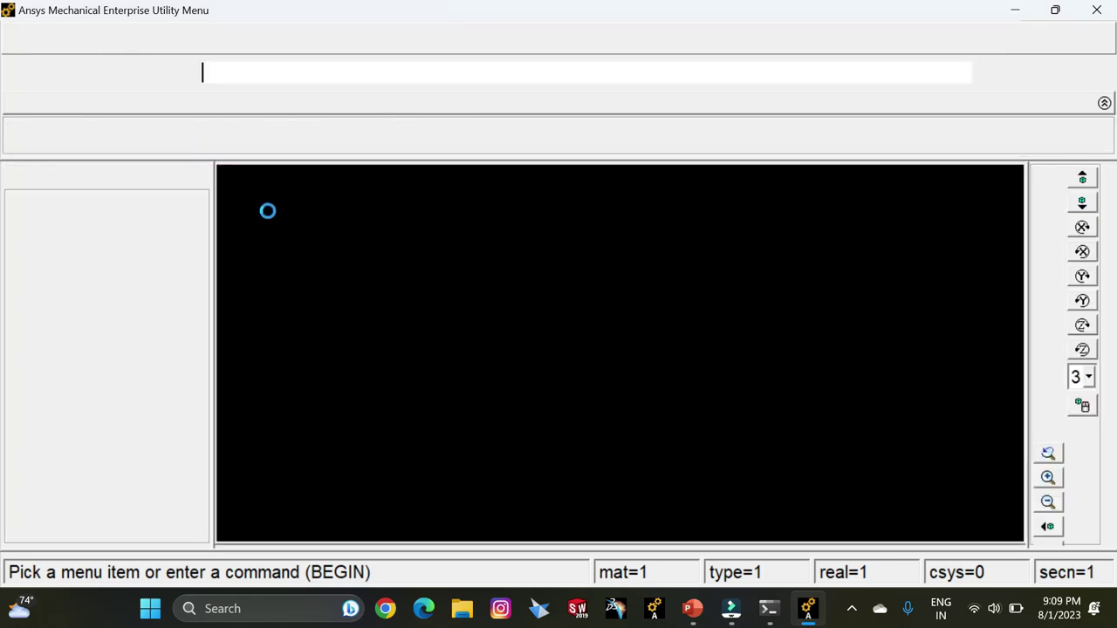
- Set the job title to 'Heat Transfer Analysis of Composite Wall' and replot to show it
left_click(24, 40)
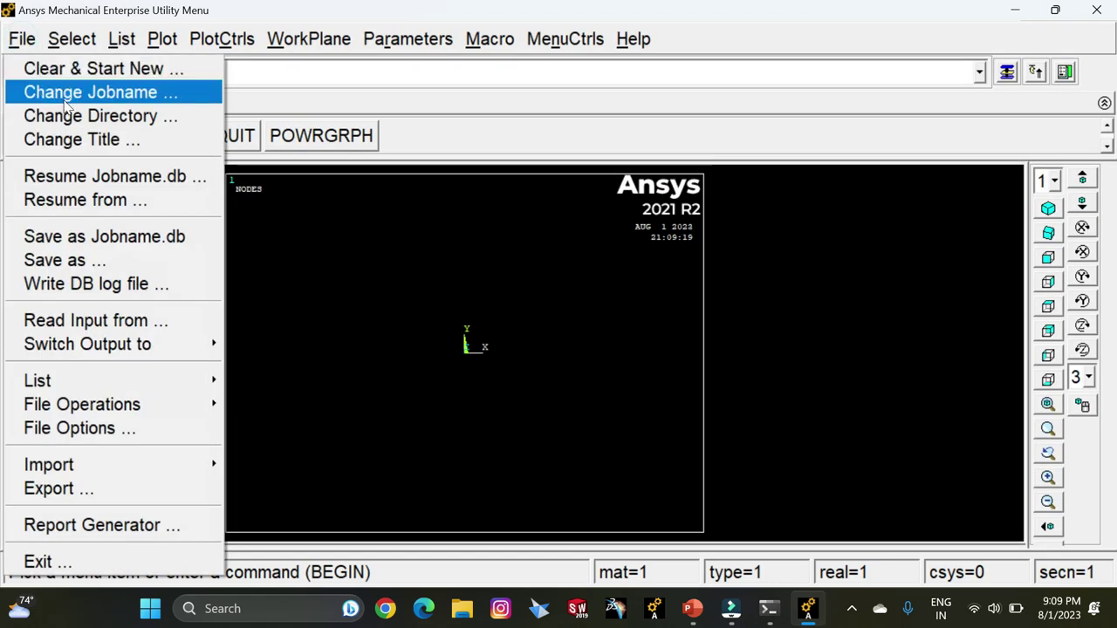
left_click(81, 140)
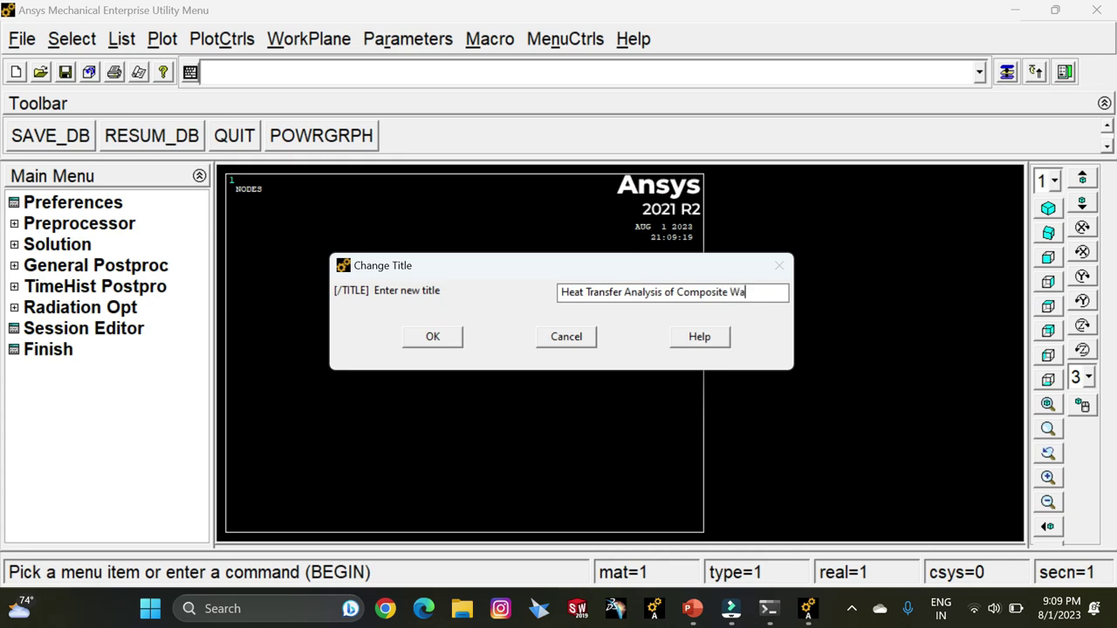
key("Return")
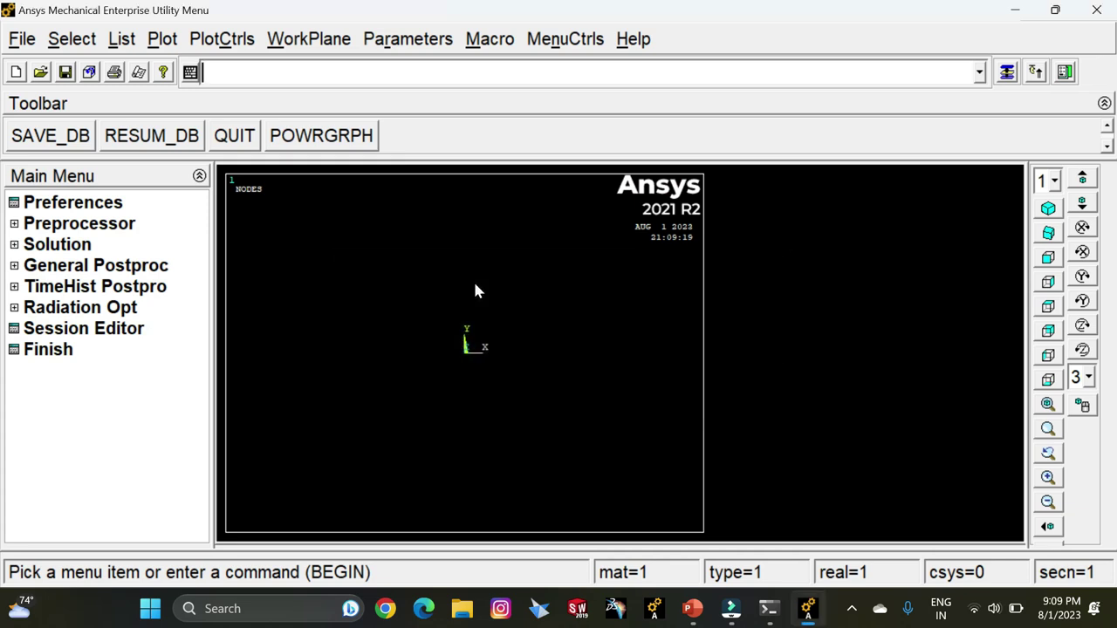
right_click(475, 290)
left_click(494, 297)
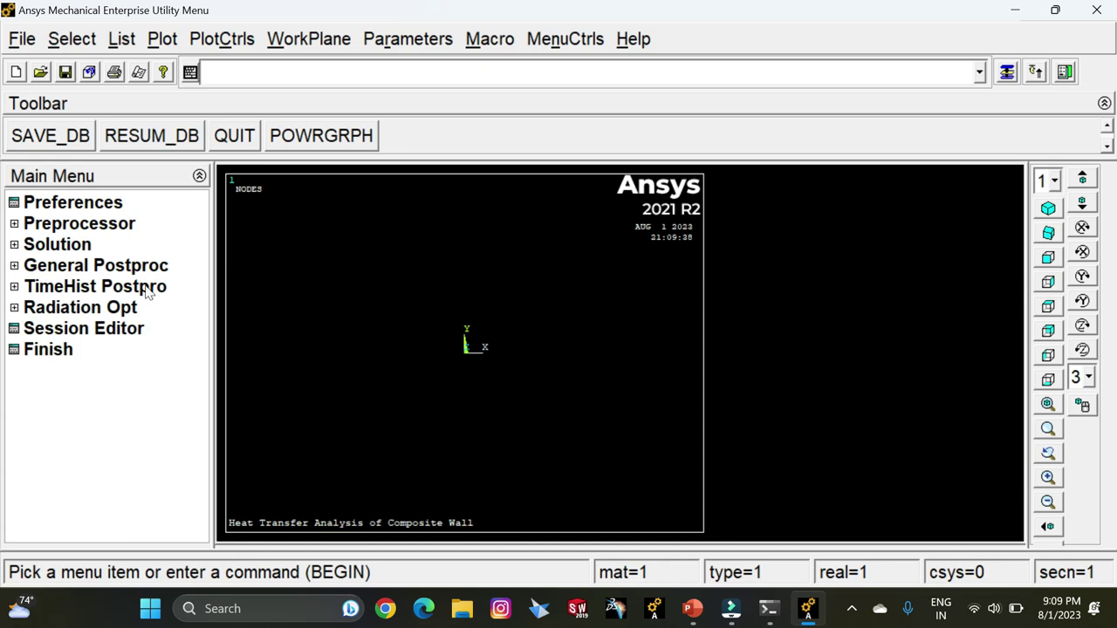
- Filter the GUI preferences to thermal analysis only
left_click(86, 208)
left_click(649, 270)
left_click(447, 420)
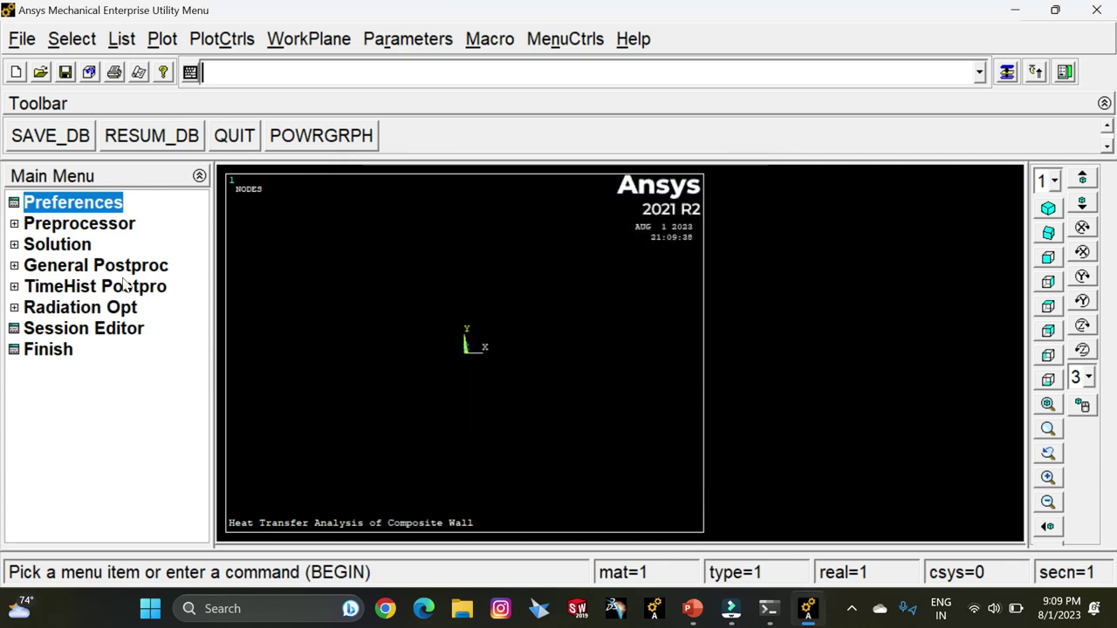
left_click(83, 225)
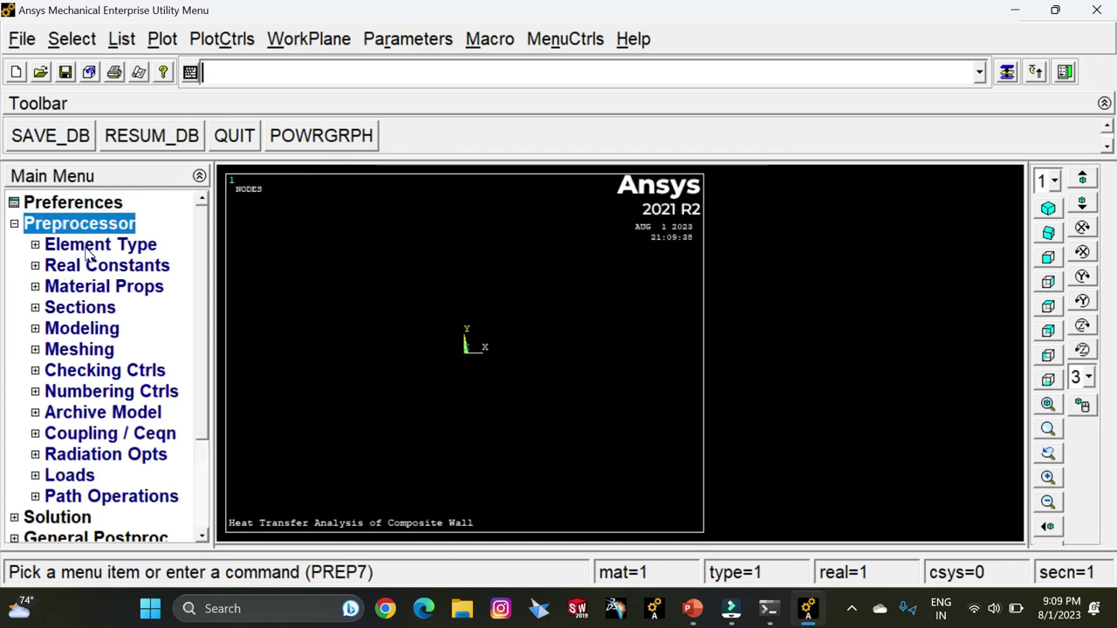
- Add element type 1 as the thermal Solid Quad 4node 55 (PLANE55)
left_click(90, 247)
left_click(101, 269)
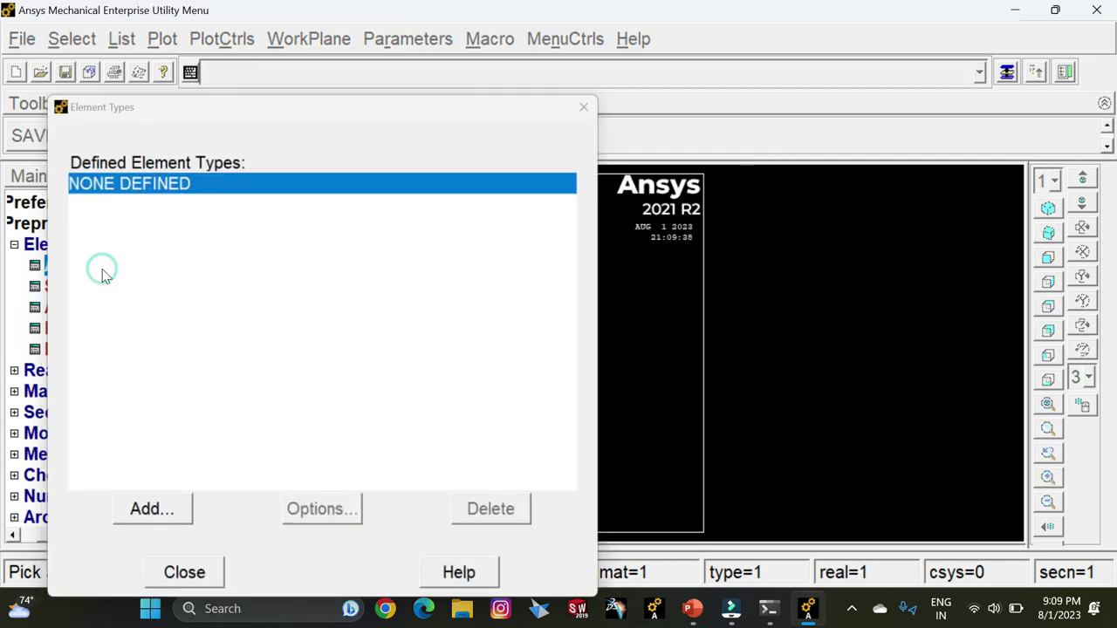
left_click(171, 519)
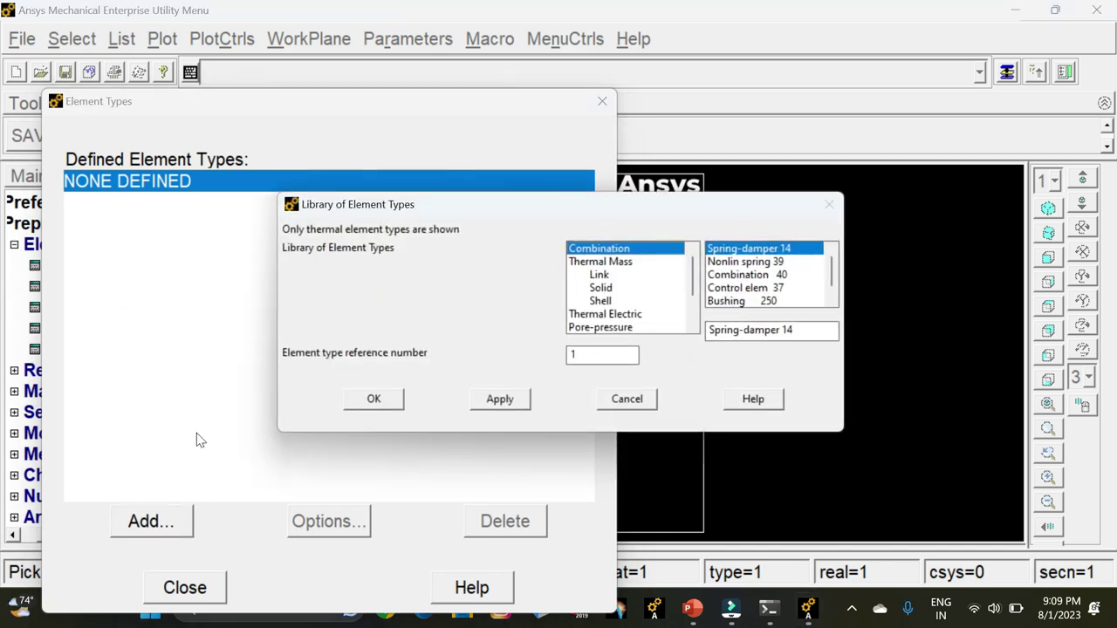
left_click(606, 288)
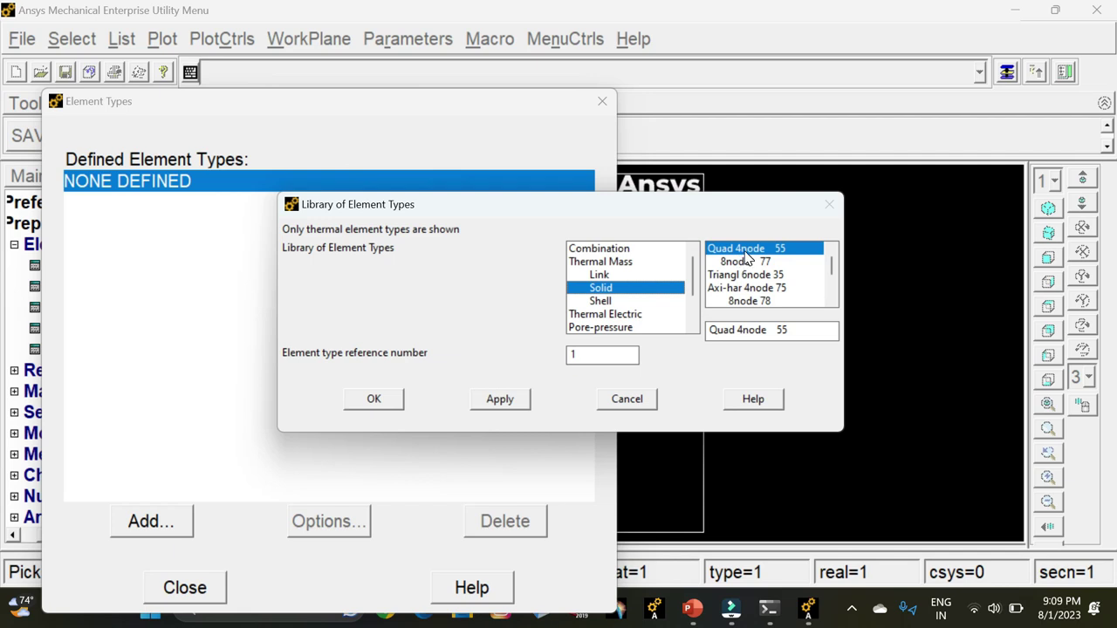
left_click(378, 402)
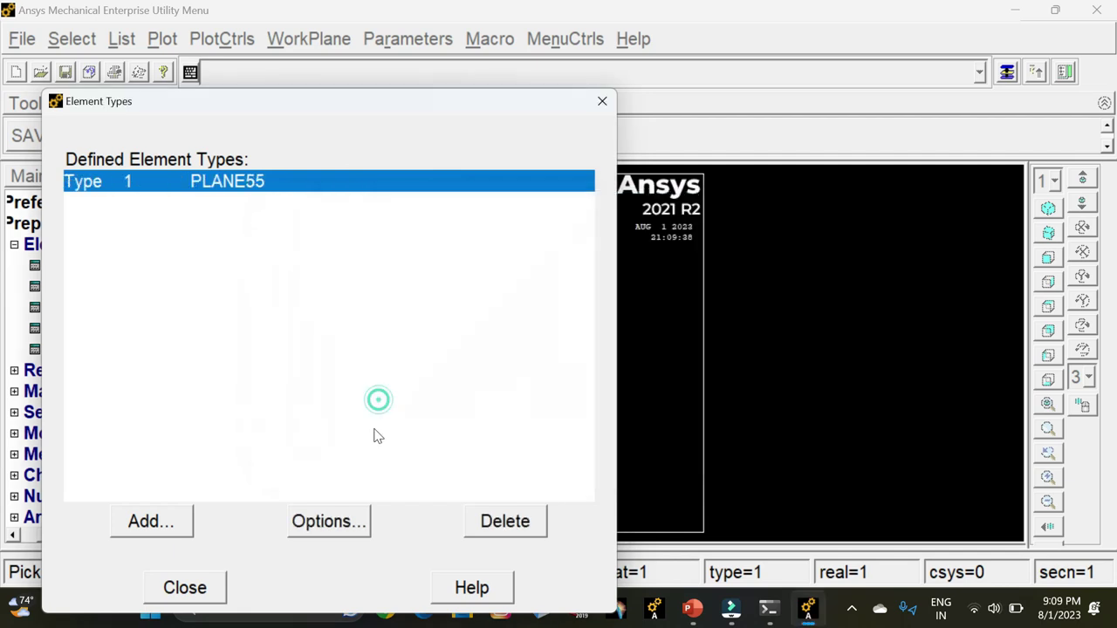
left_click(185, 588)
left_click(59, 244)
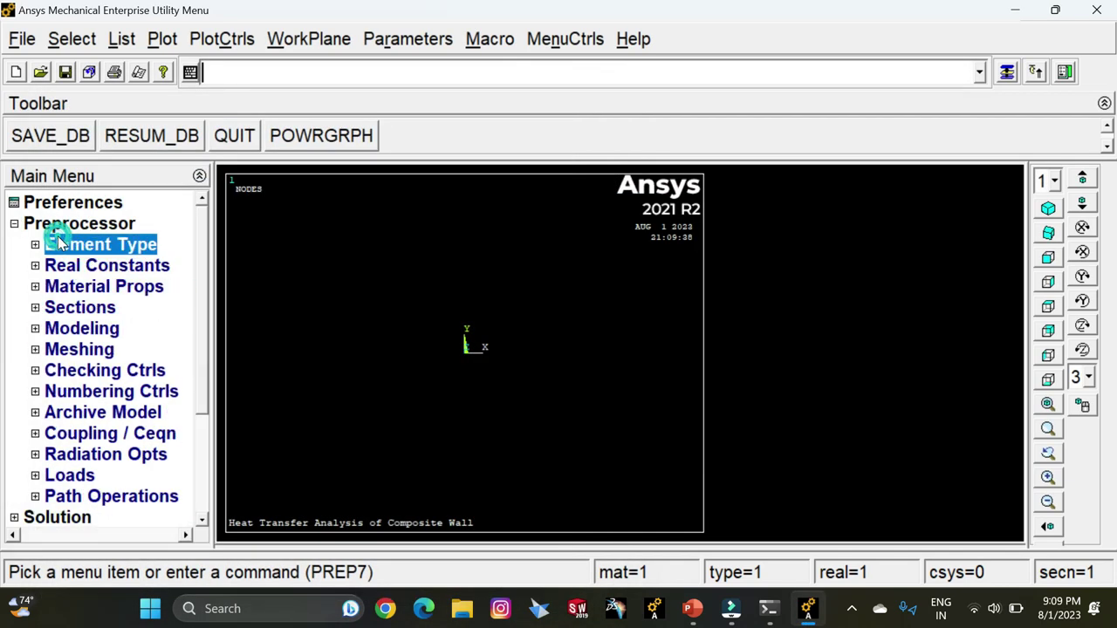
left_click(89, 288)
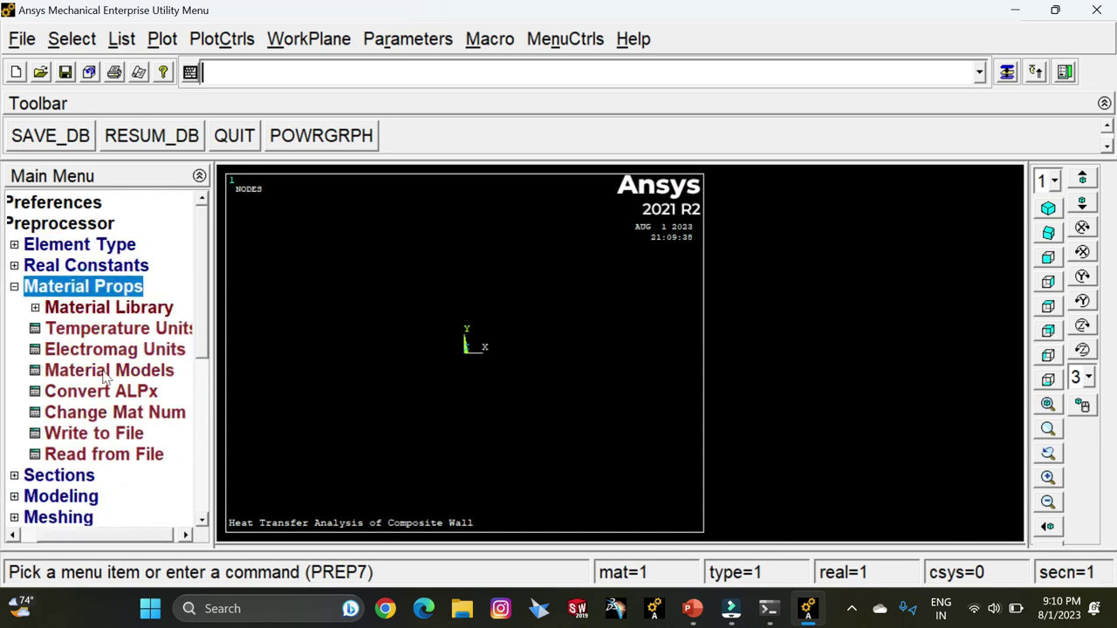
- Define material 1 with isotropic thermal conductivity KXX 20
left_click(107, 370)
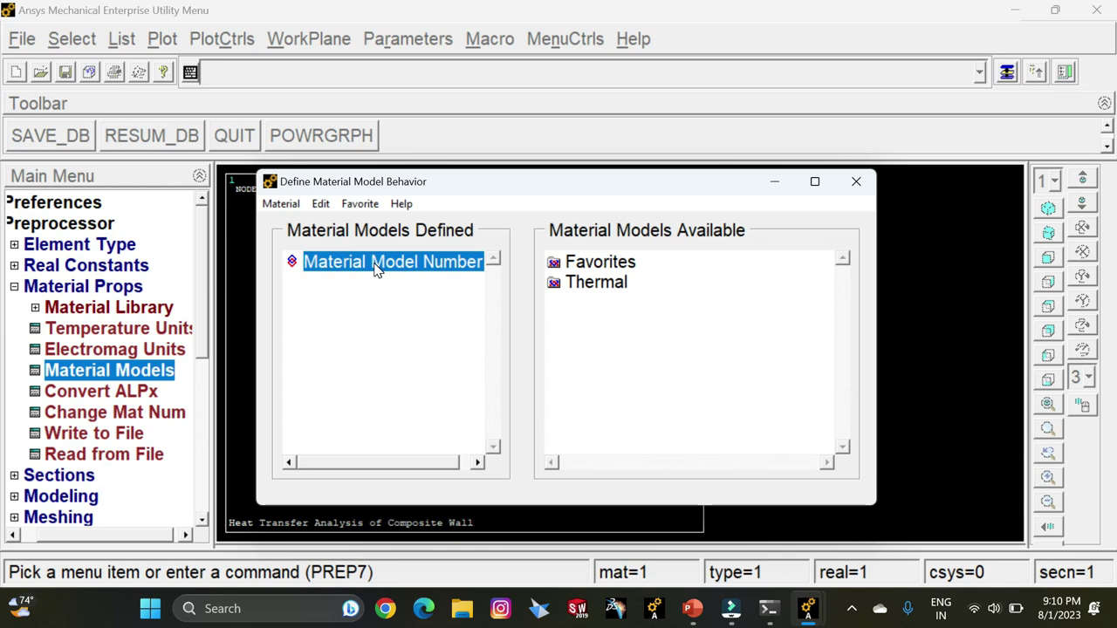
double_click(589, 288)
double_click(615, 303)
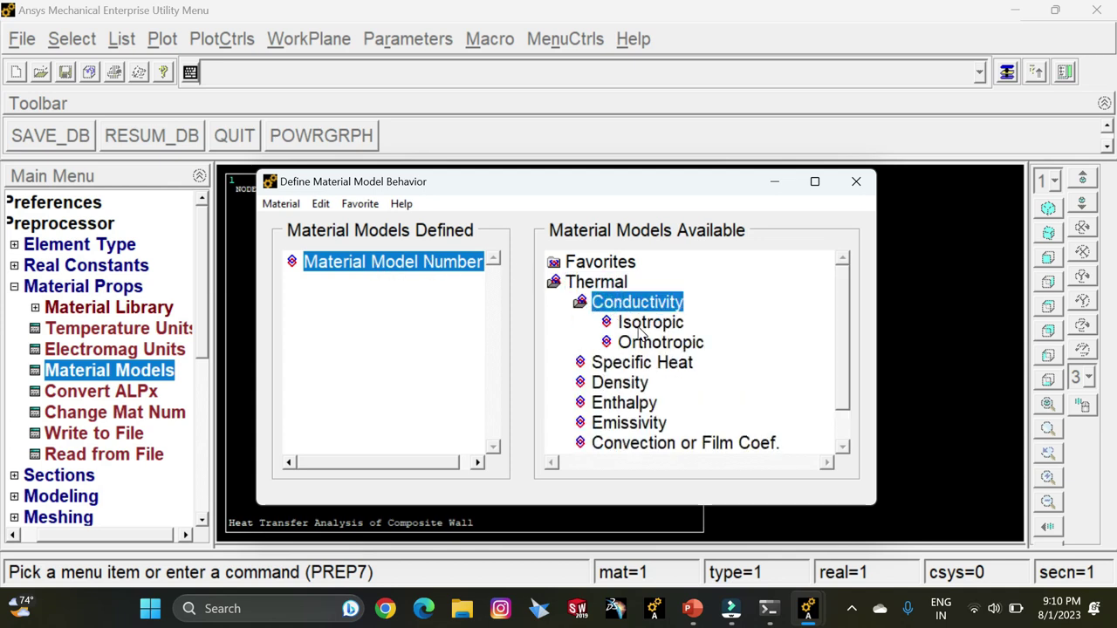
double_click(640, 328)
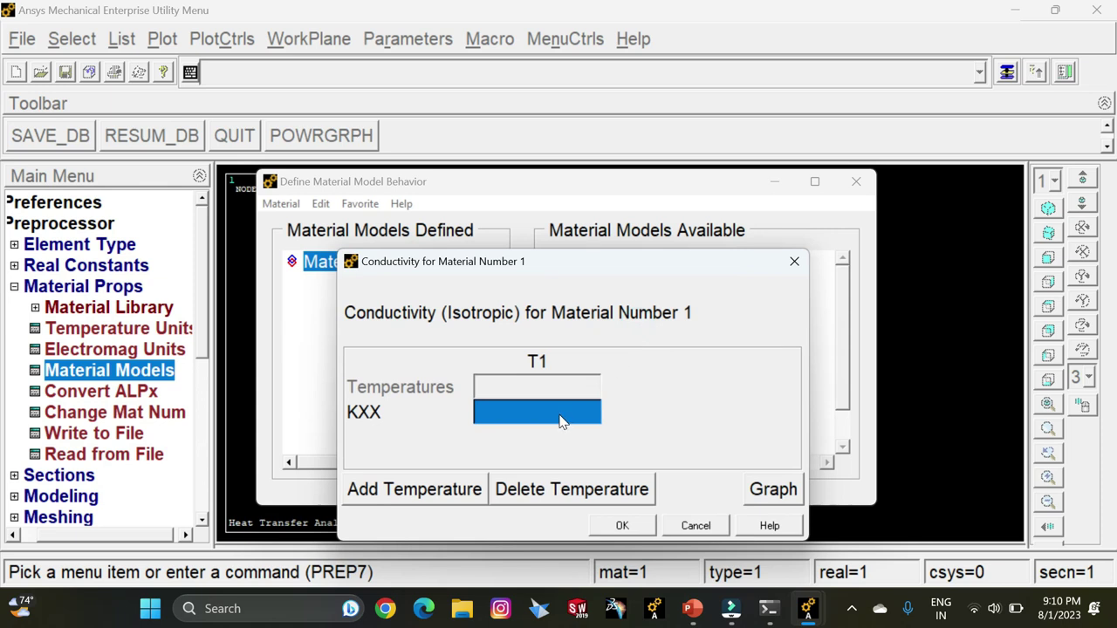
type("20")
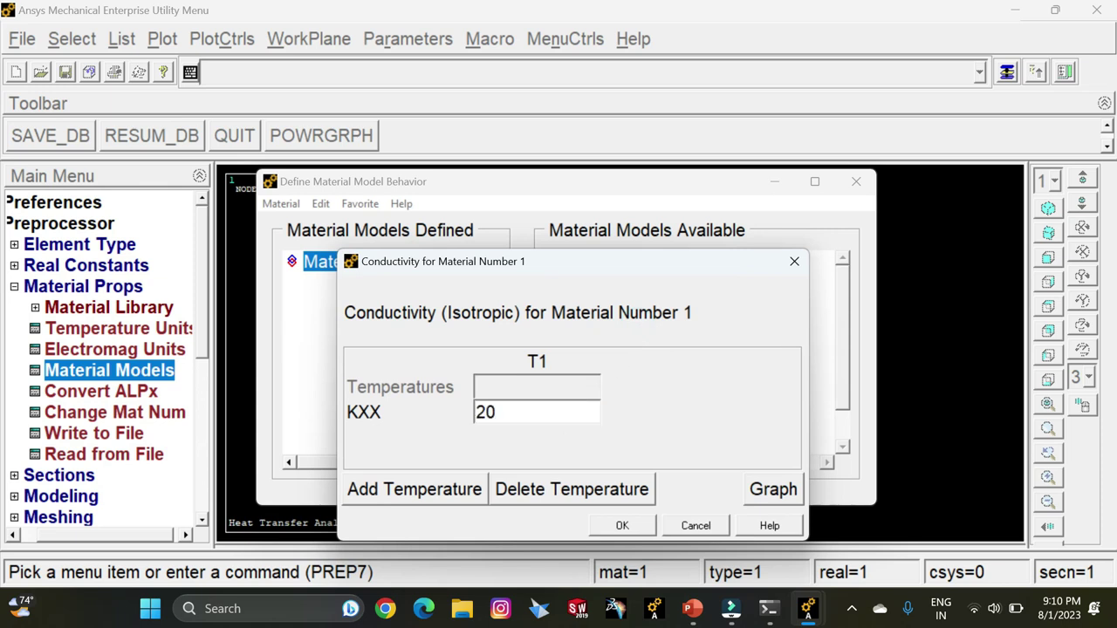
left_click(623, 524)
- Create material 2 with isotropic thermal conductivity KXX 30
left_click(280, 203)
left_click(301, 225)
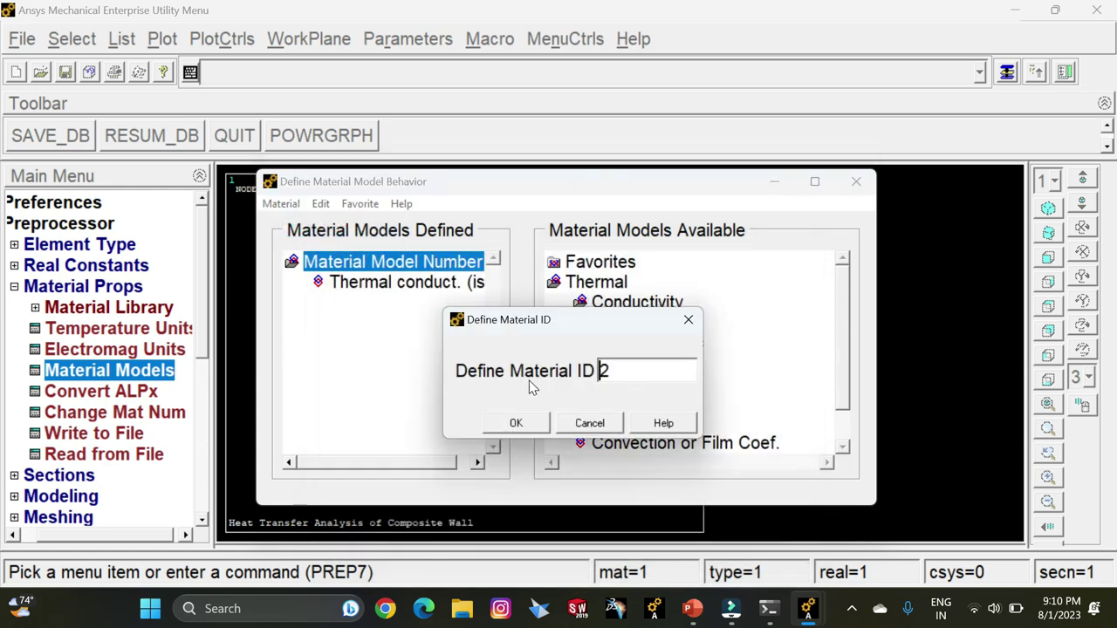
left_click(517, 424)
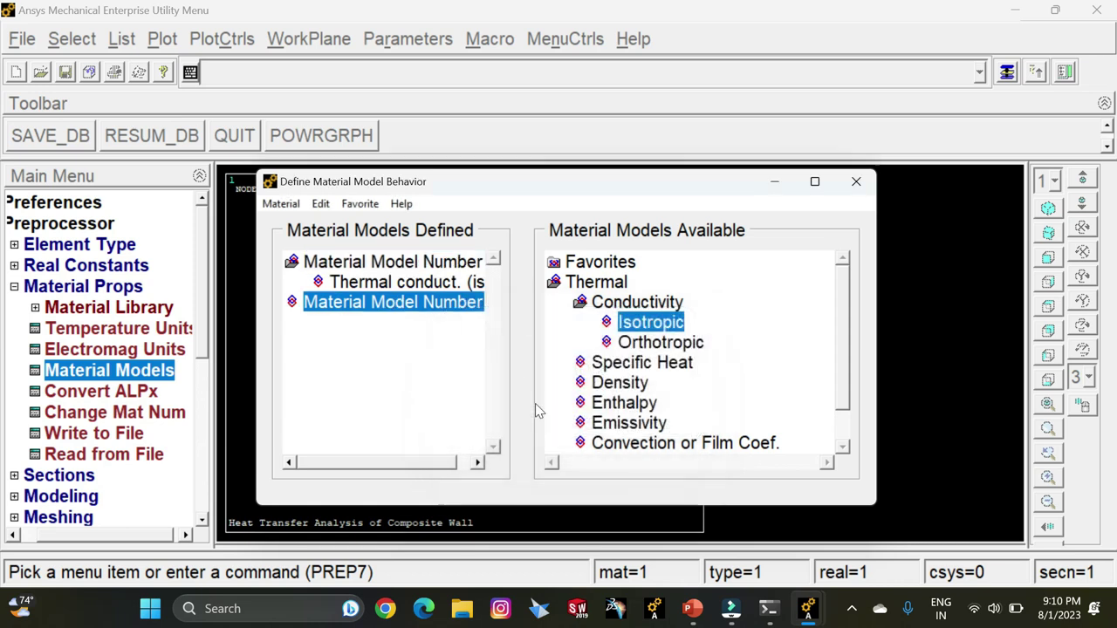
double_click(653, 323)
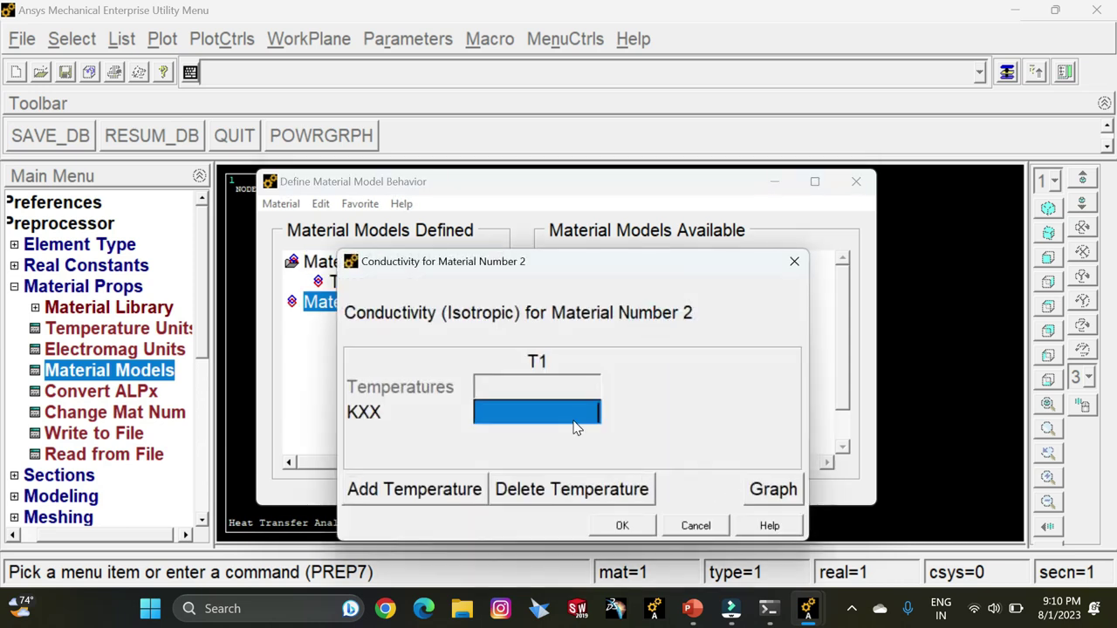
type("30")
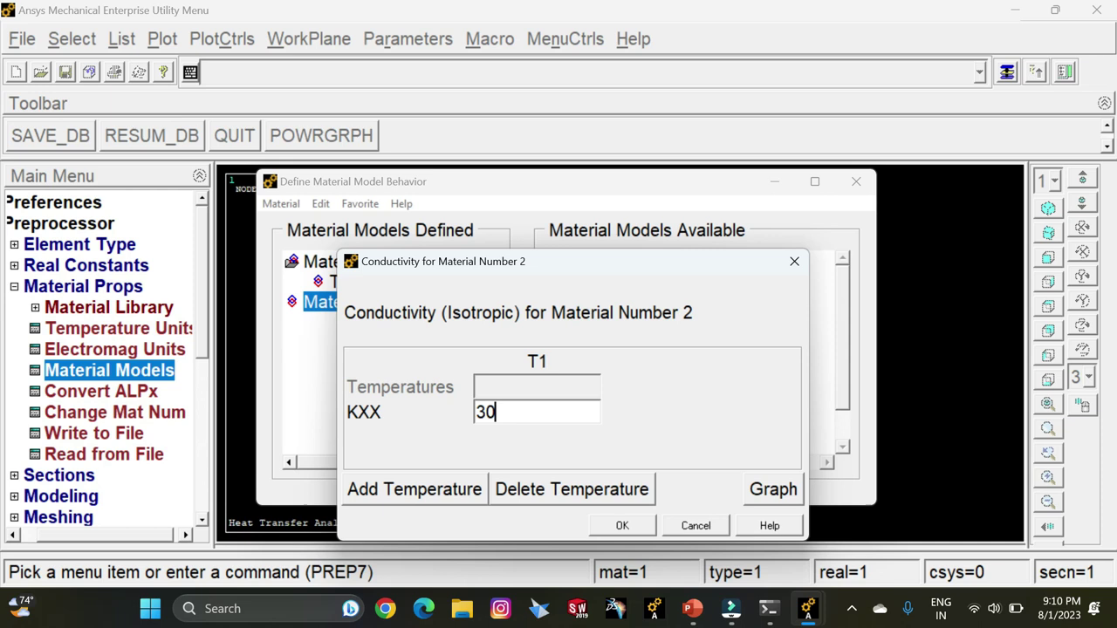
left_click(619, 526)
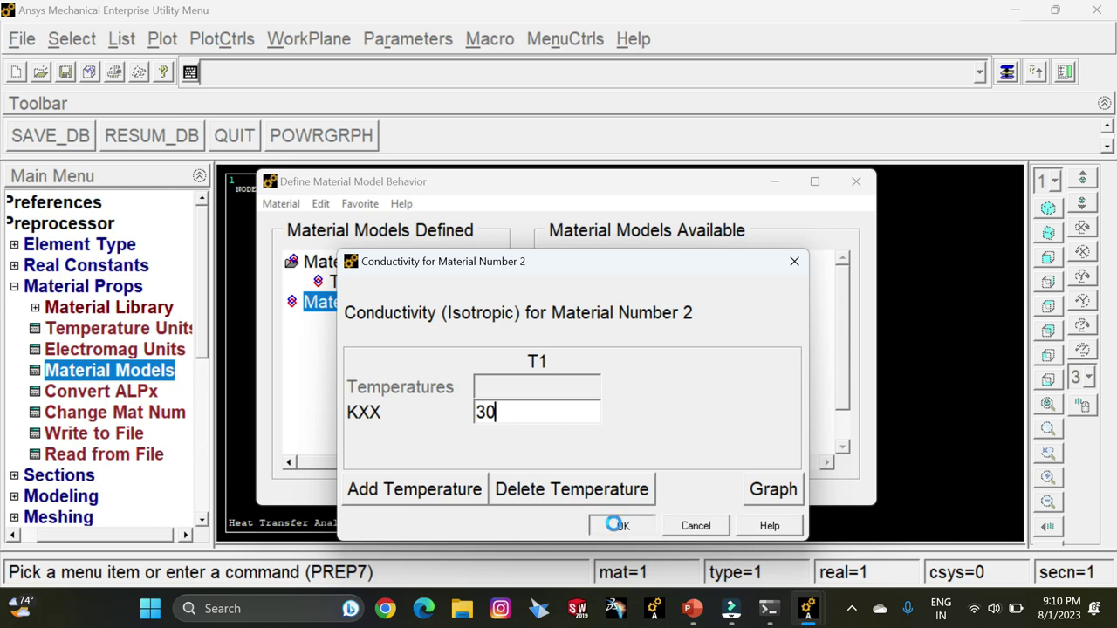
- Create material 3 with isotropic conductivity KXX 50 and close the material dialog
left_click(283, 204)
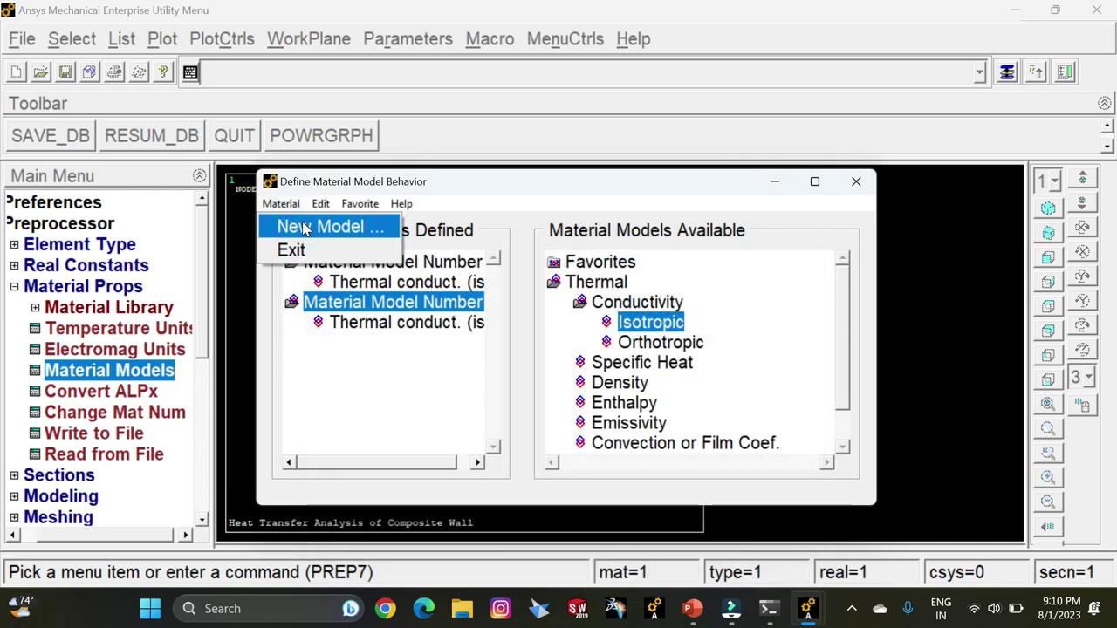
left_click(305, 229)
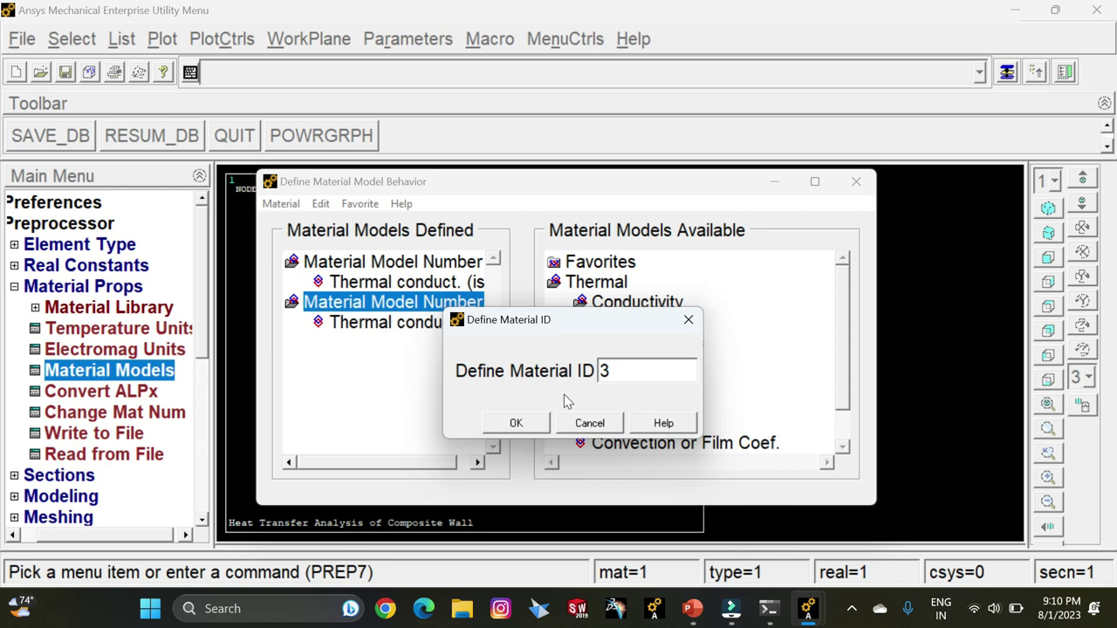
left_click(517, 423)
double_click(646, 322)
type("50")
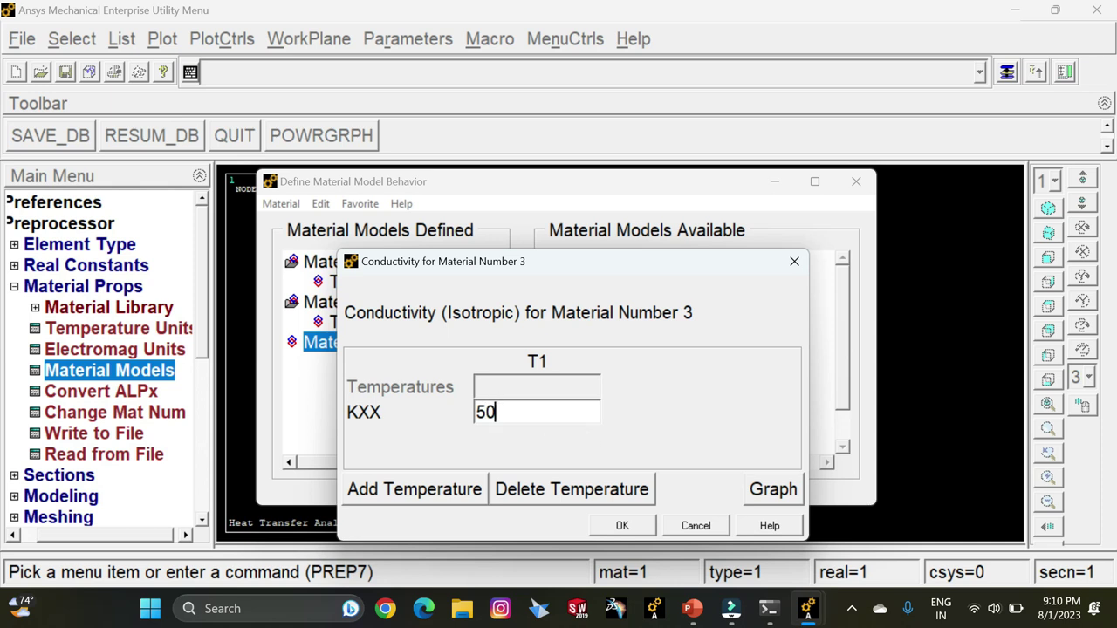
left_click(625, 525)
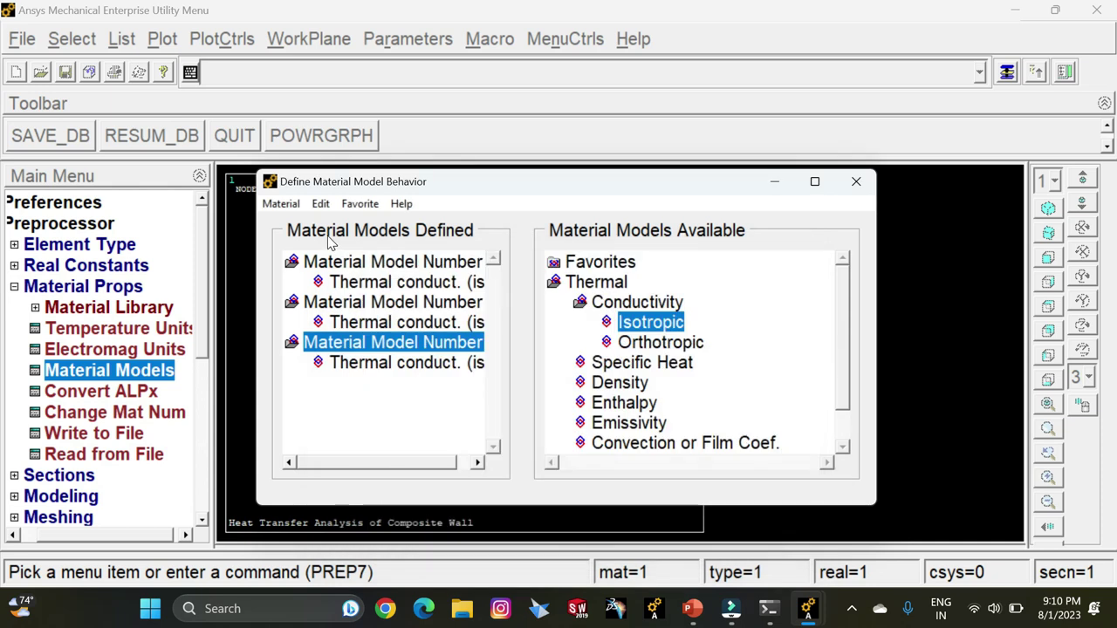
left_click(291, 208)
left_click(293, 248)
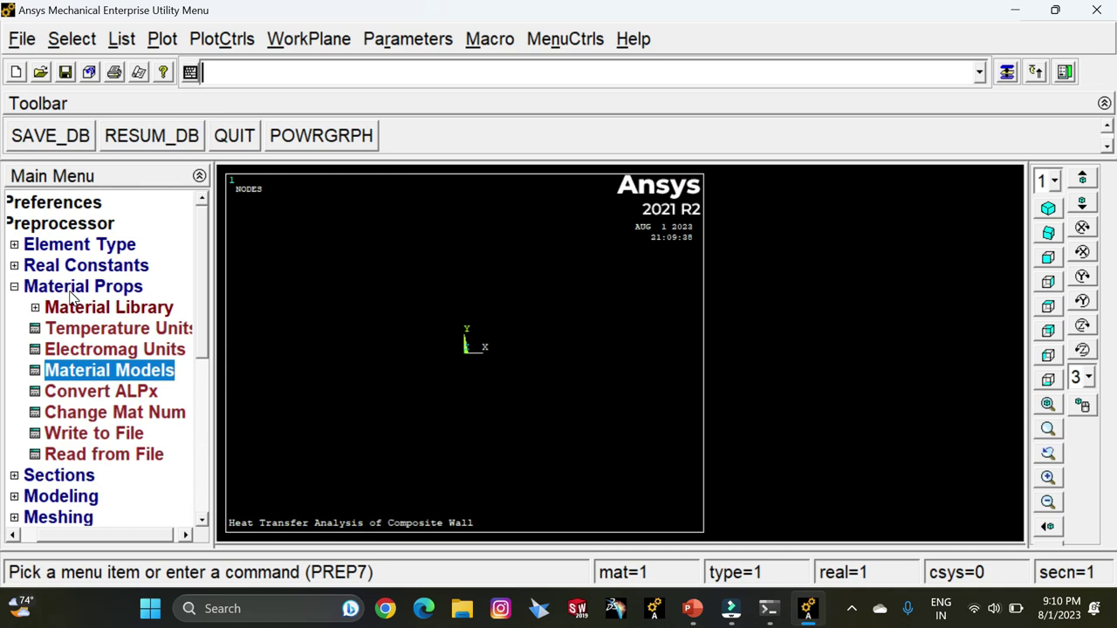
- Create the first rectangle by dimensions from X 0 to 0.3, Y 0 to 1
left_click(73, 293)
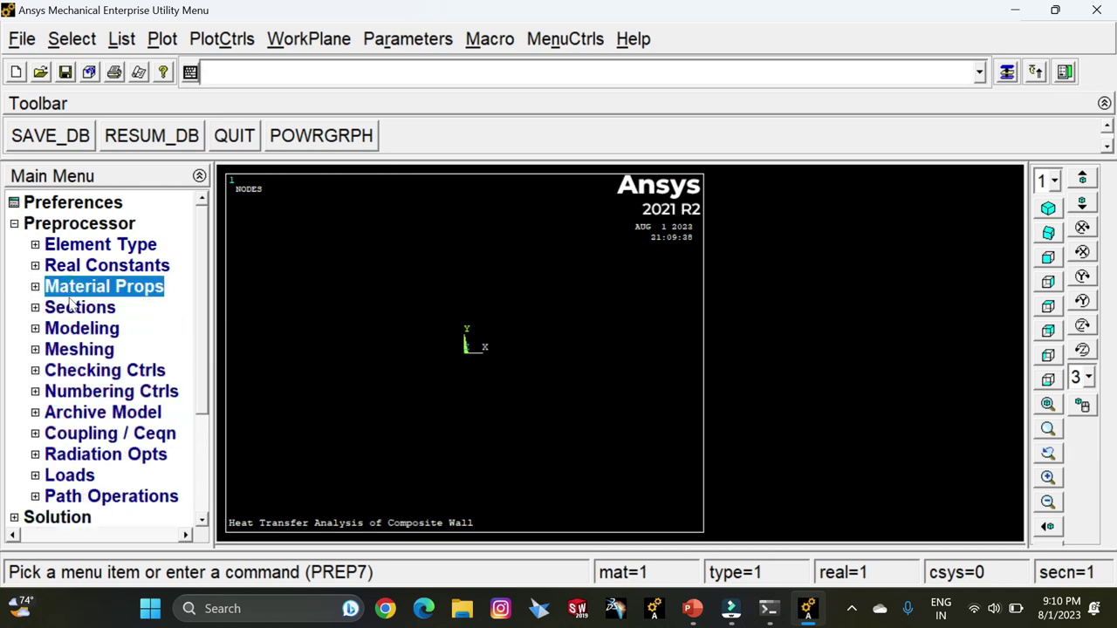
left_click(80, 333)
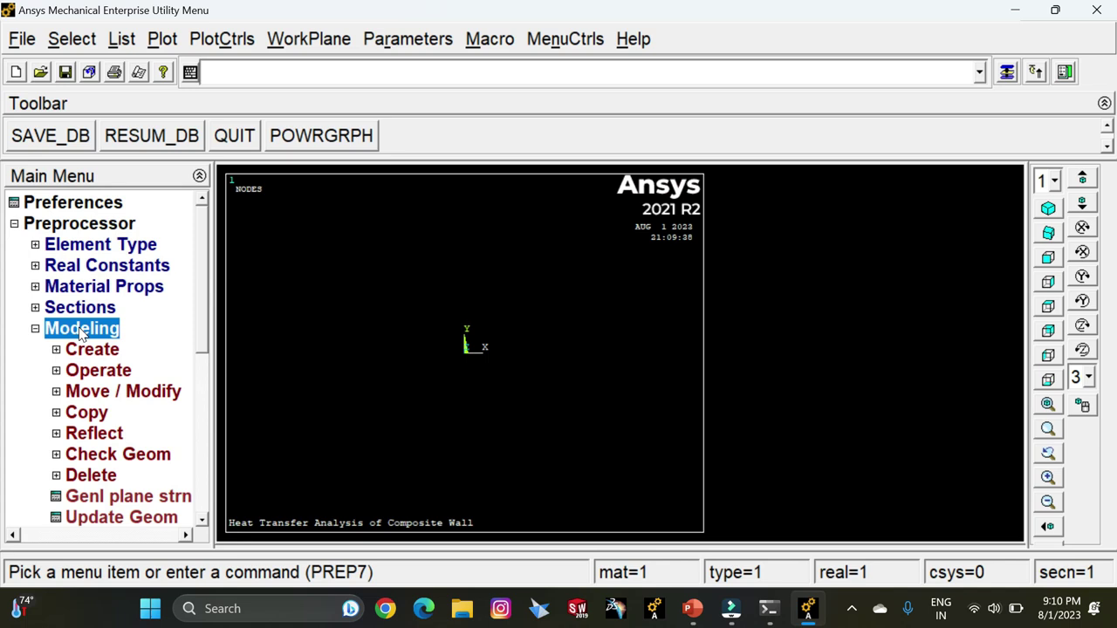
left_click(92, 350)
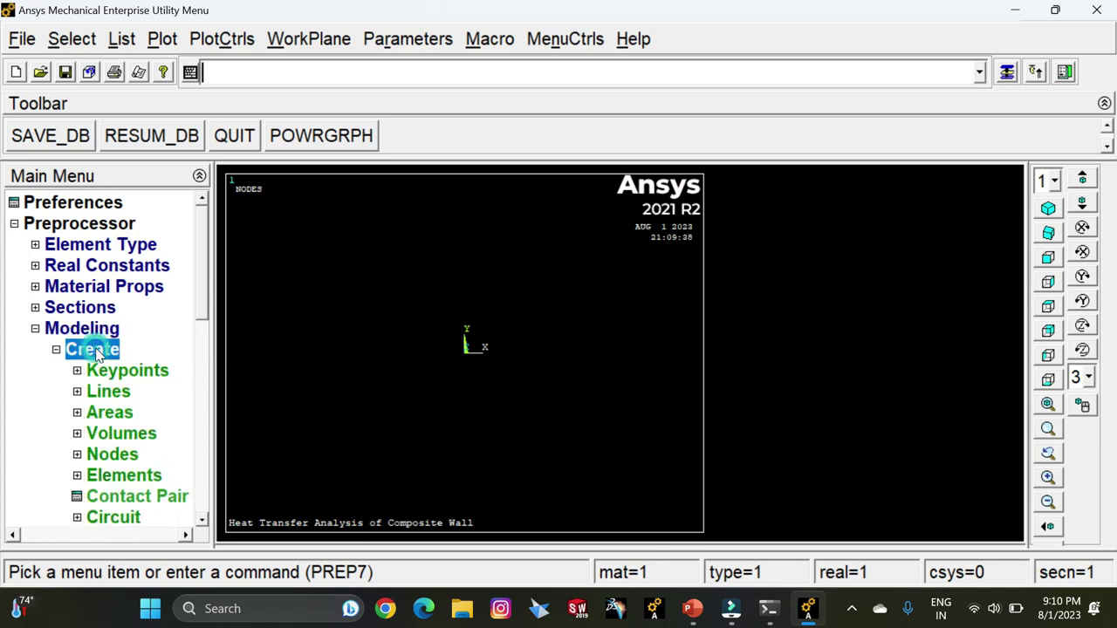
left_click(111, 414)
left_click(142, 458)
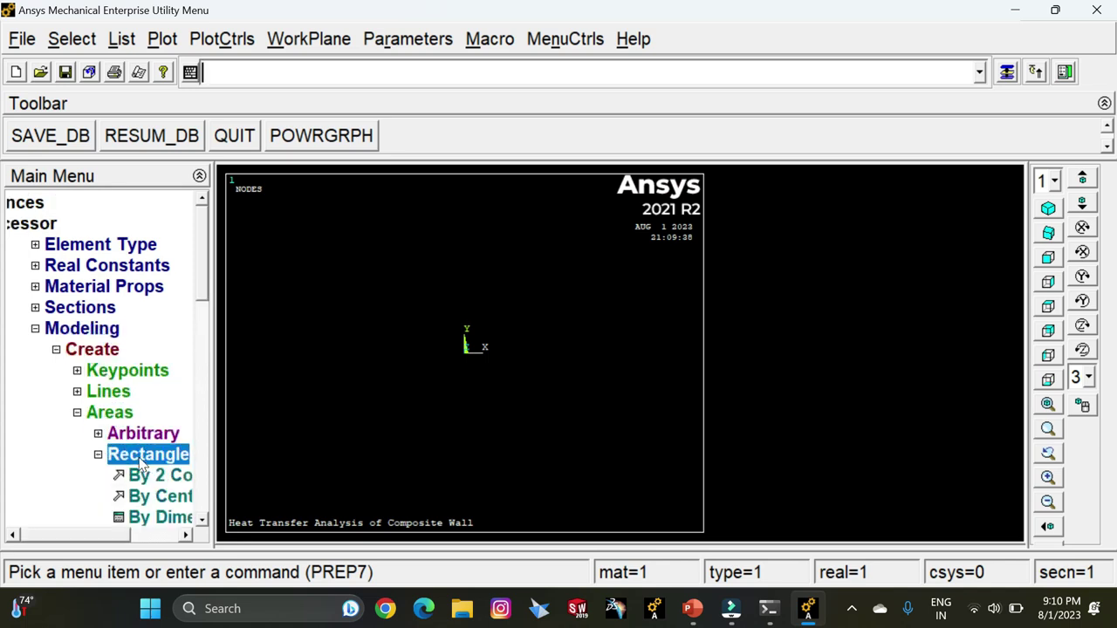
left_click(112, 517)
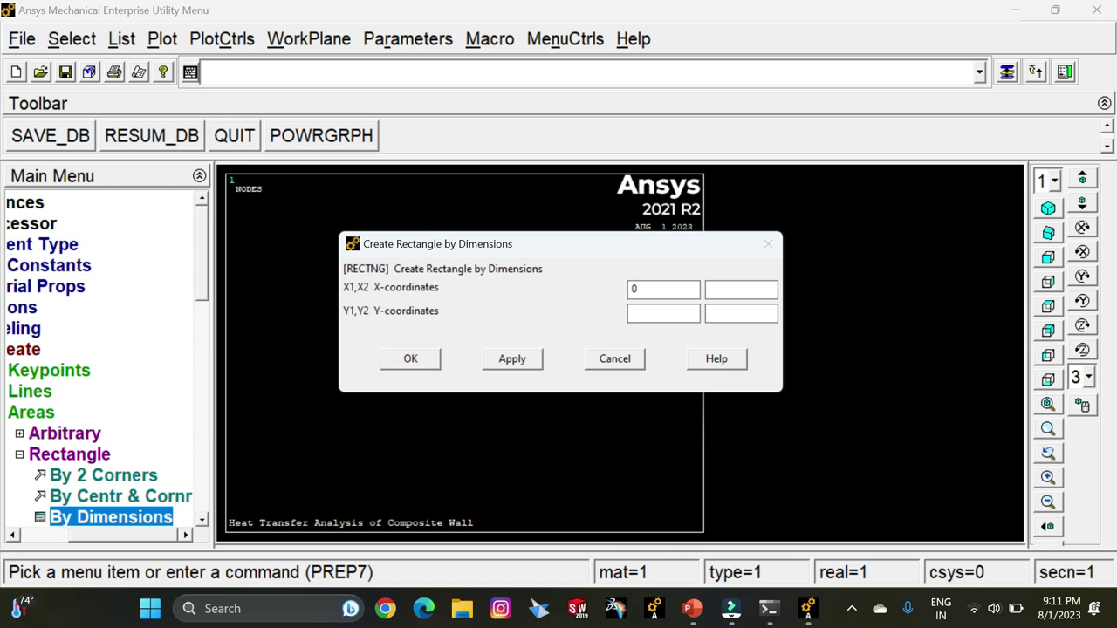
left_click(723, 291)
type("0.3")
left_click(661, 312)
left_click(524, 364)
- Add the remaining rectangles spanning X 0.3–0.45 and 0.45–0.6, Y 0 to 1
left_click(668, 292)
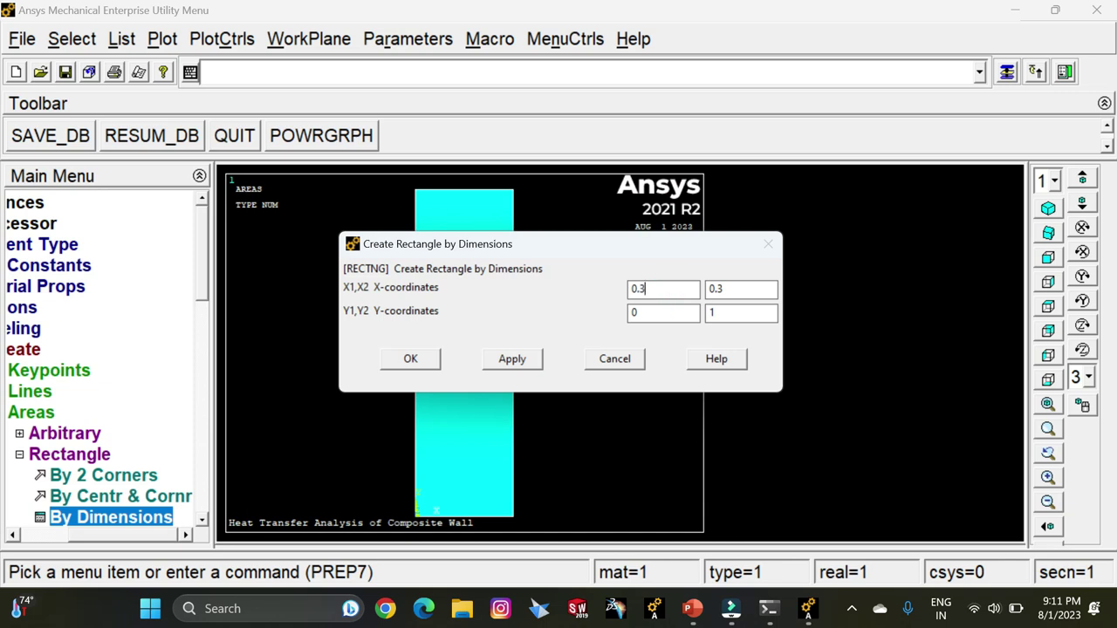
left_click(721, 289)
key("BackSpace")
left_click(521, 359)
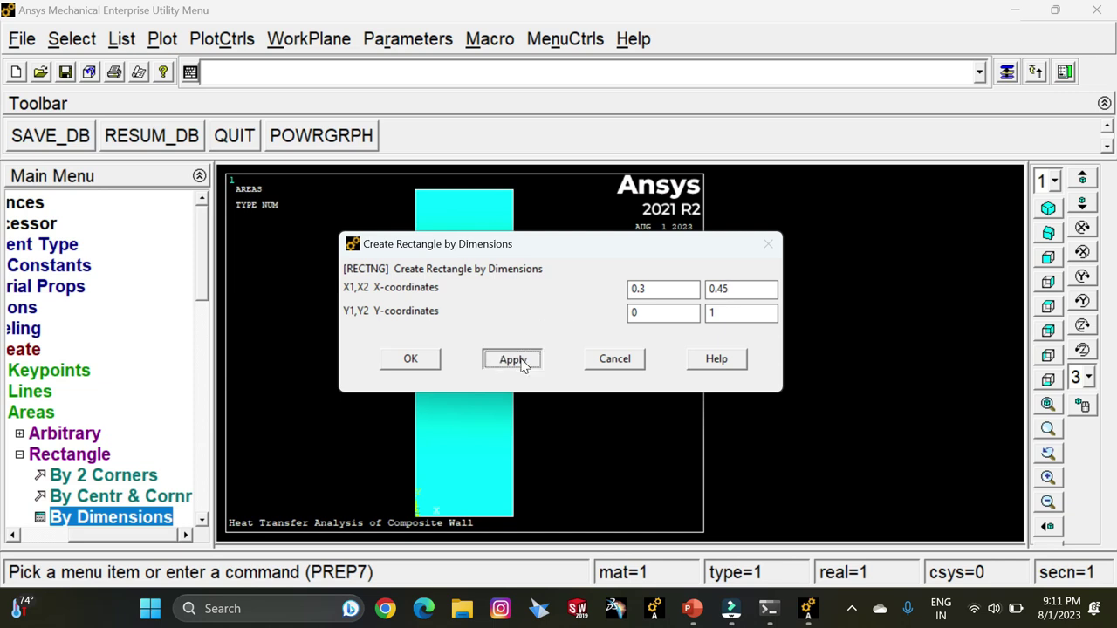
left_click(650, 293)
key("BackSpace")
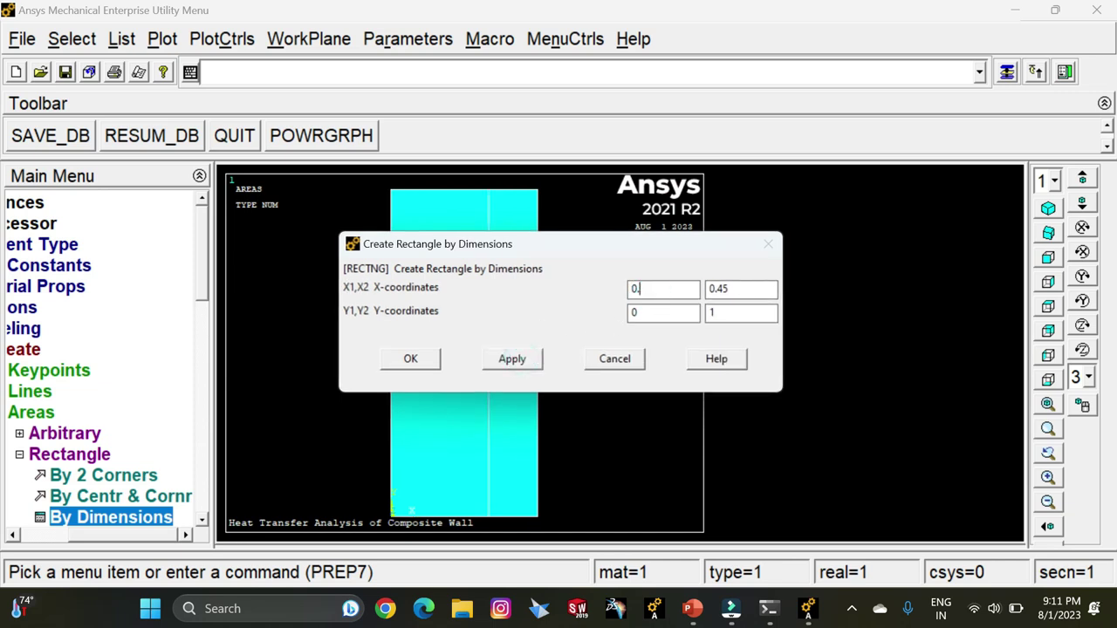
left_click(730, 292)
left_click(411, 358)
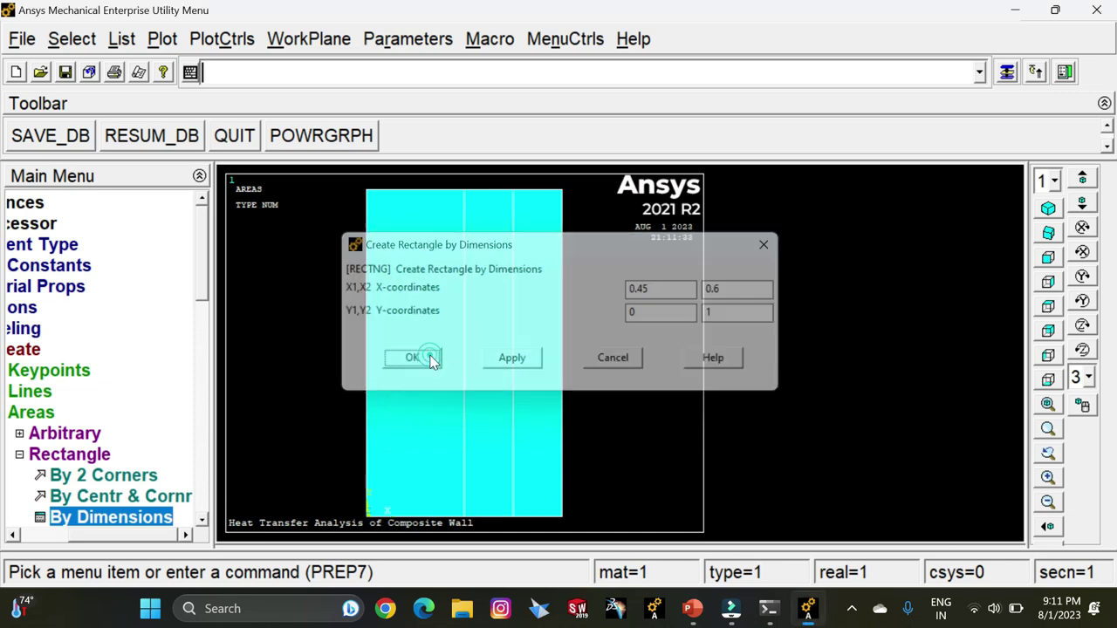
left_click(68, 458)
left_click(69, 457)
left_click(103, 413)
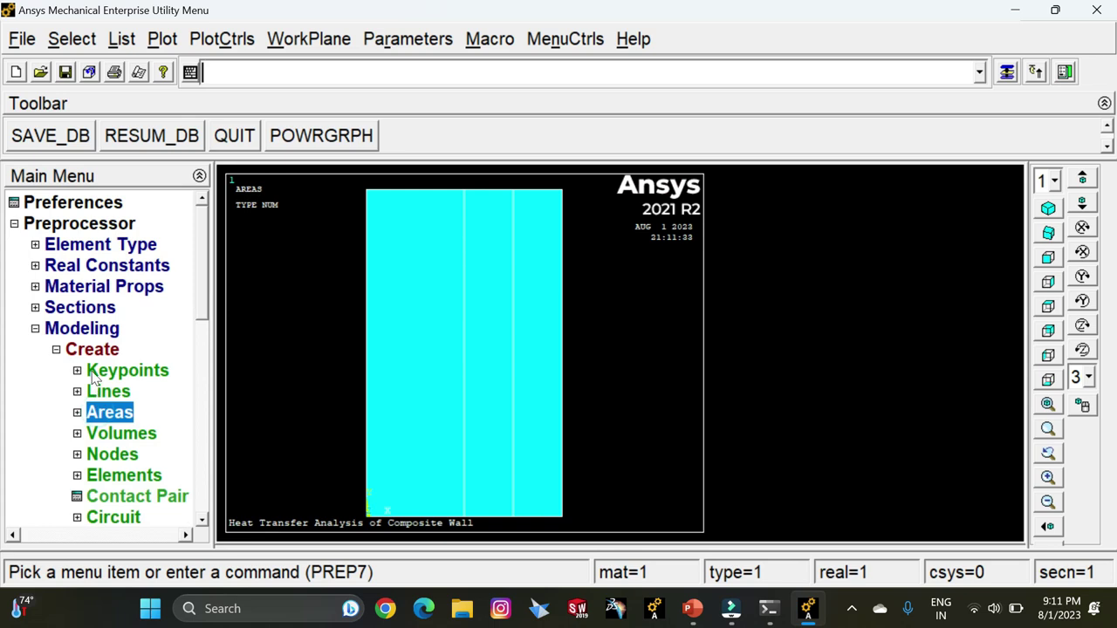
- Glue area 1 (left layer) to area 2 (middle layer)
left_click(203, 520)
left_click(202, 520)
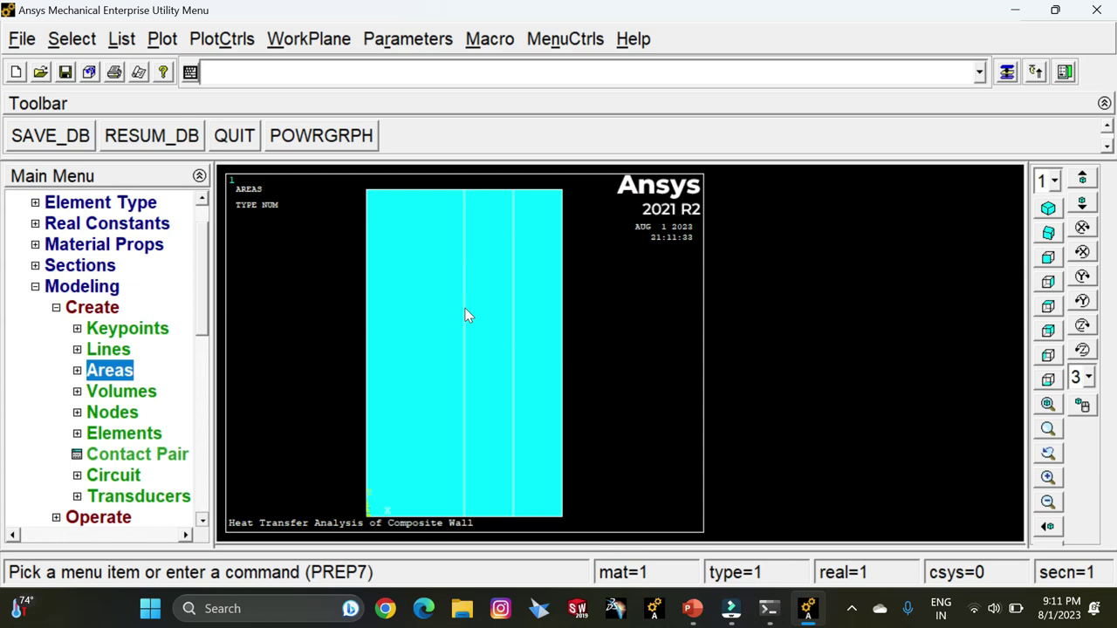
left_click(96, 311)
left_click(103, 332)
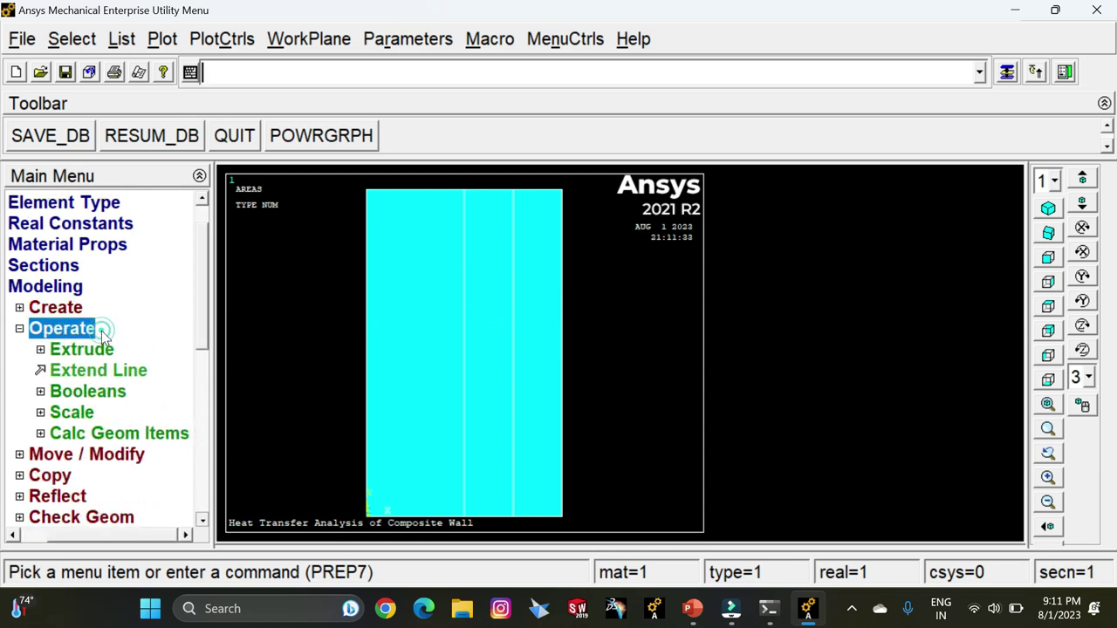
left_click(102, 395)
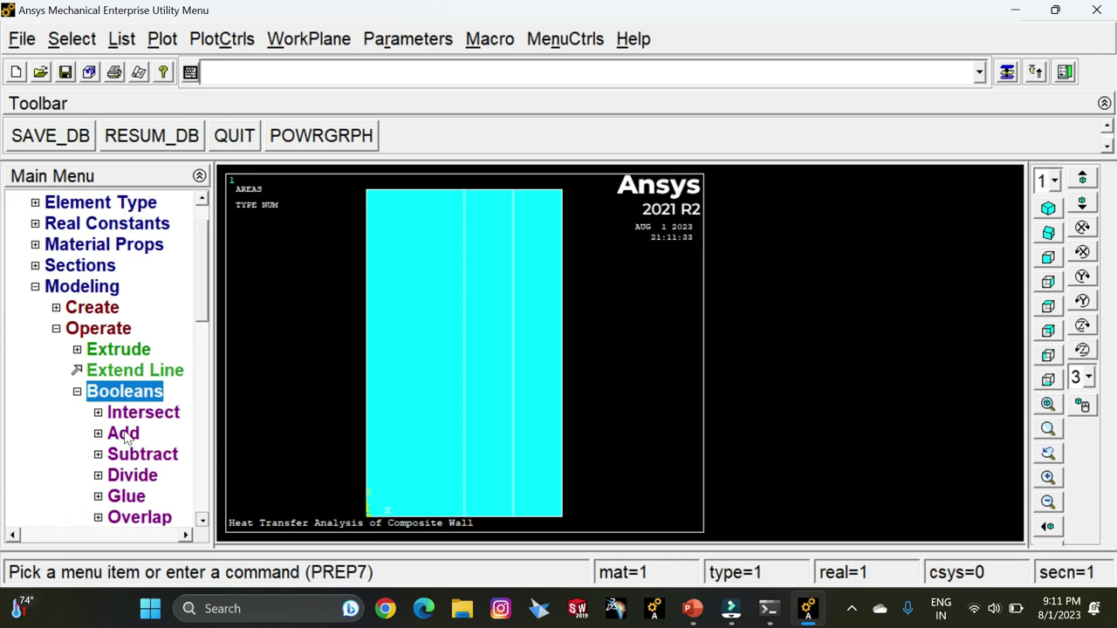
left_click(131, 497)
scroll(179, 496, "down", 5)
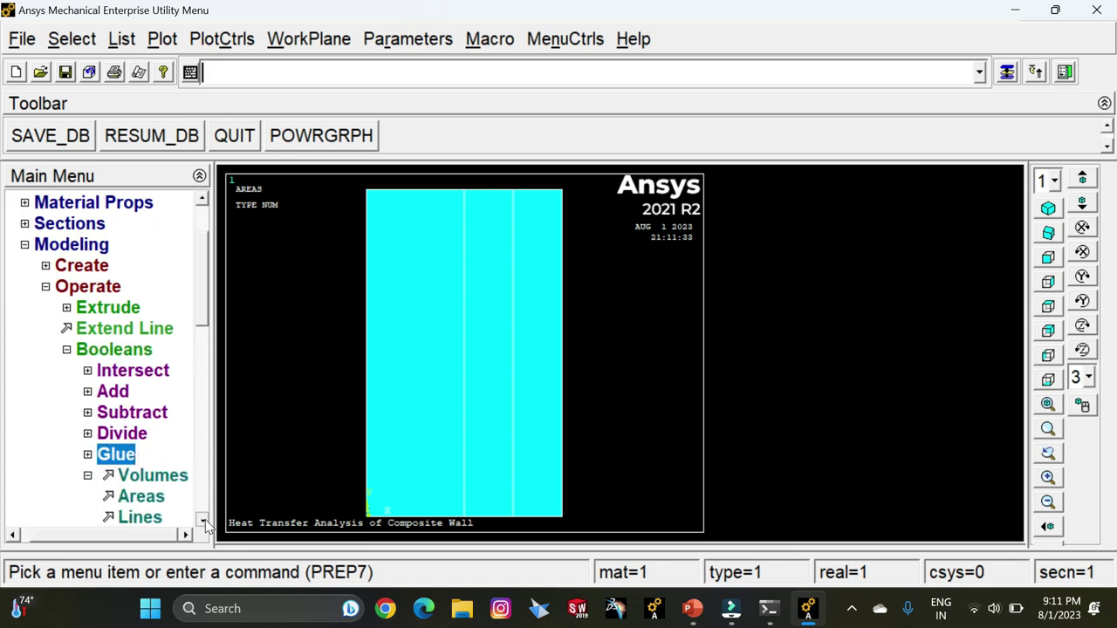
left_click(145, 436)
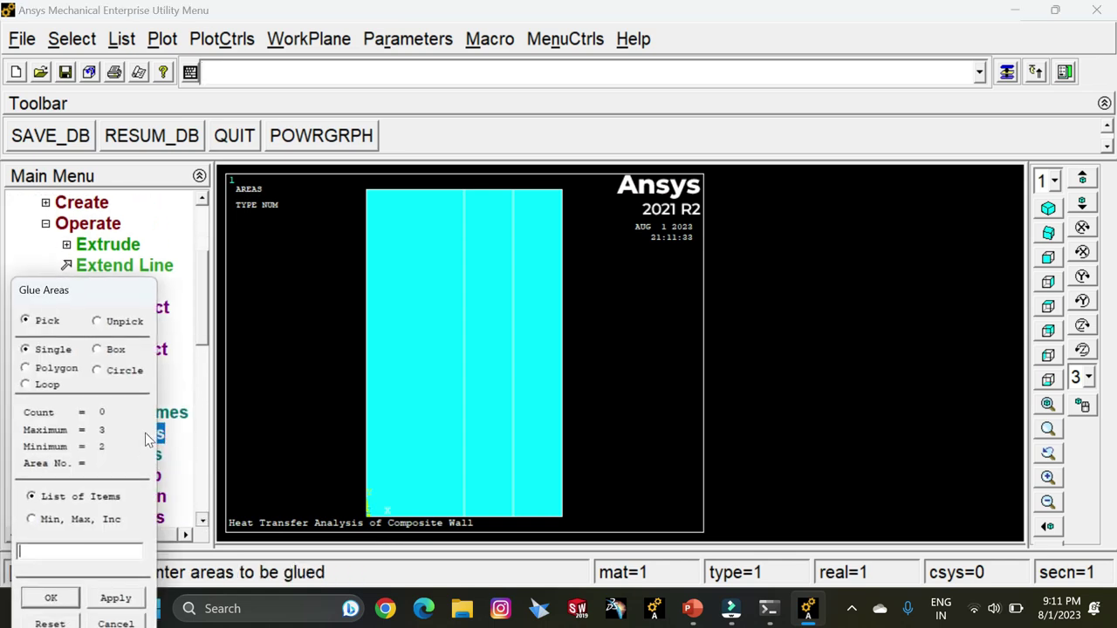
left_click(399, 285)
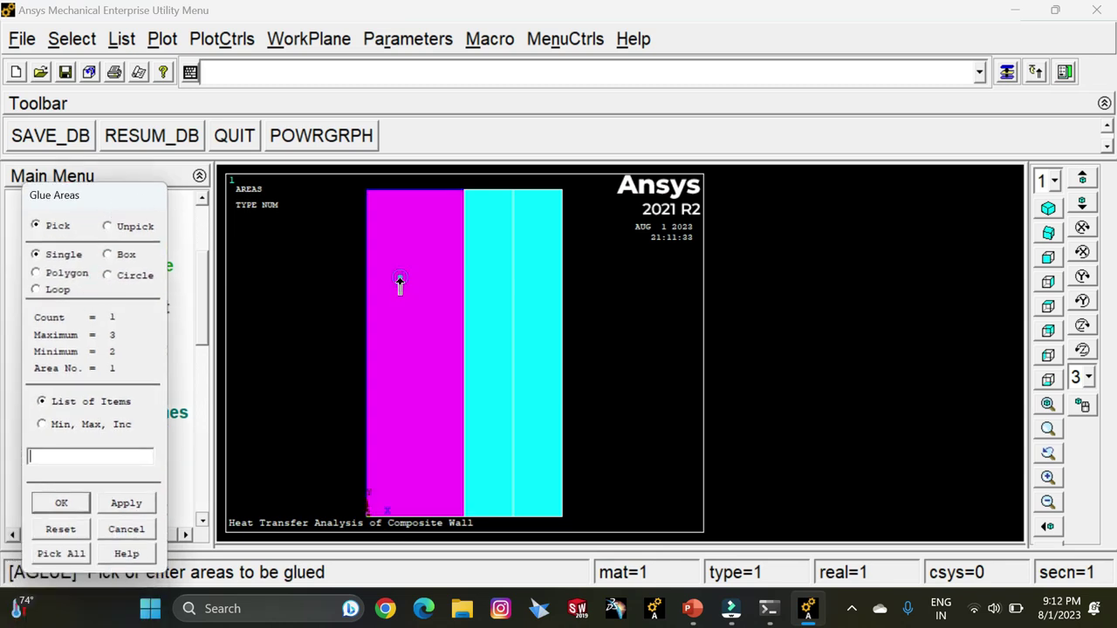
left_click(496, 371)
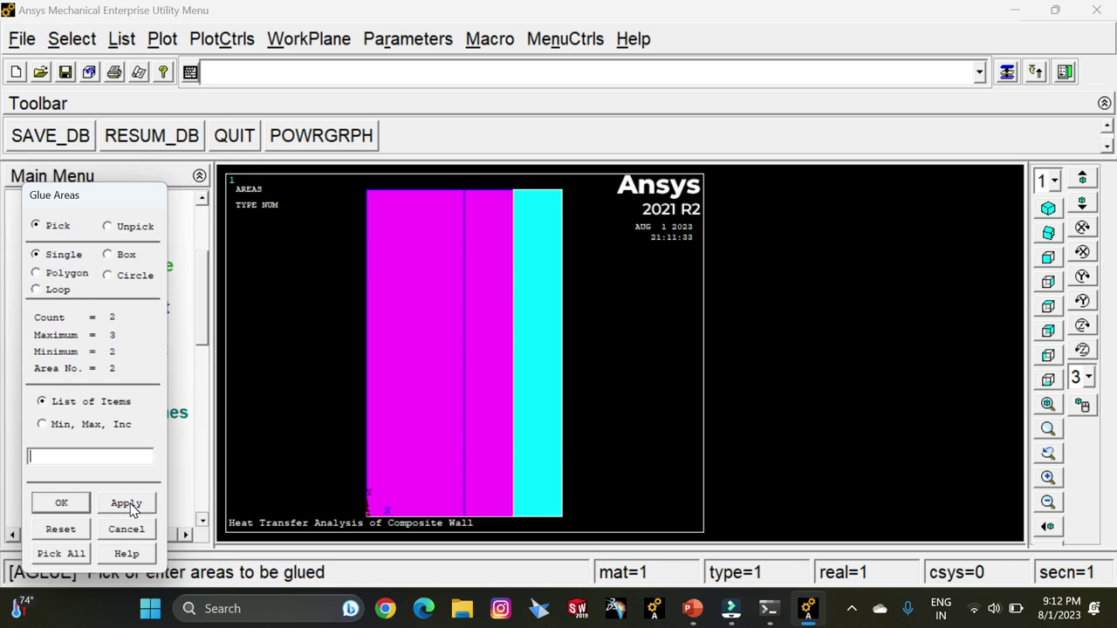
left_click(127, 504)
- Glue area 2 to area 3, the right layer
left_click(493, 360)
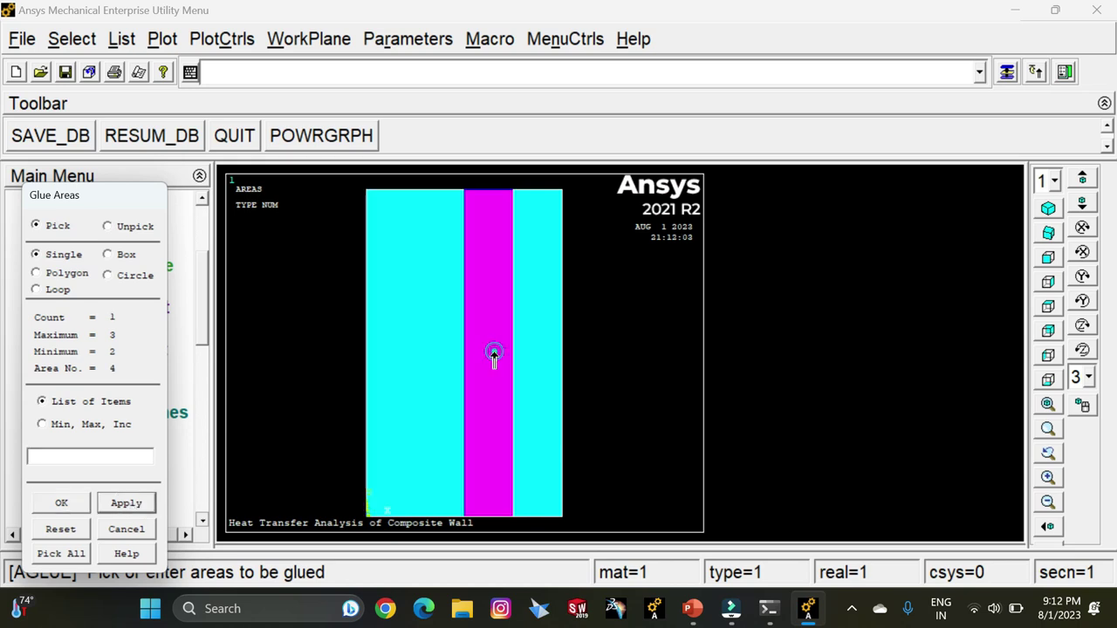
left_click(543, 372)
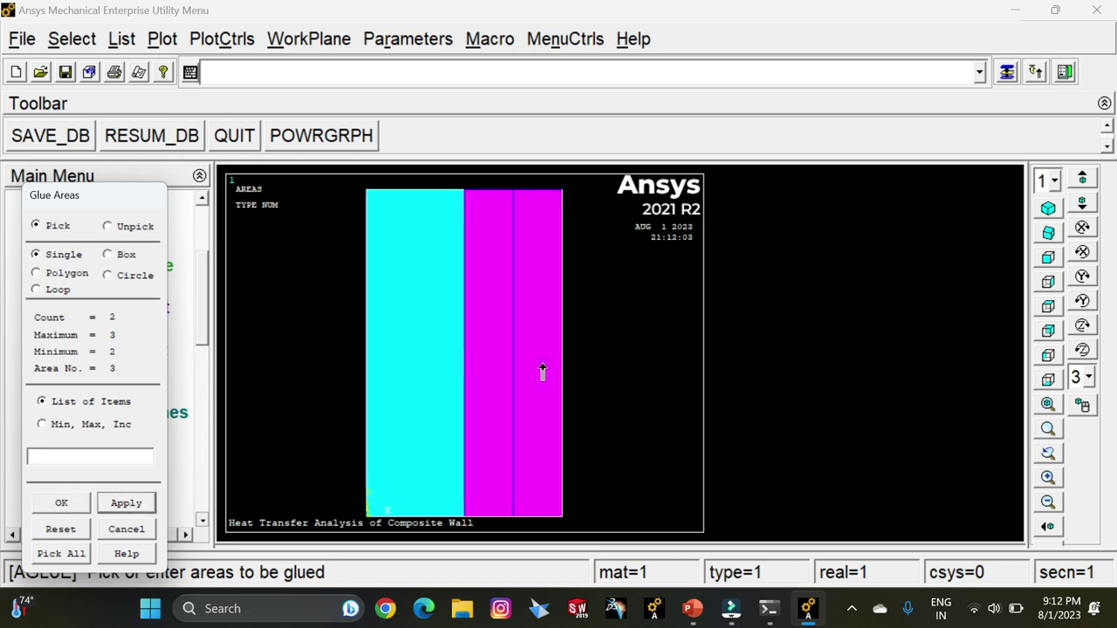
left_click(79, 502)
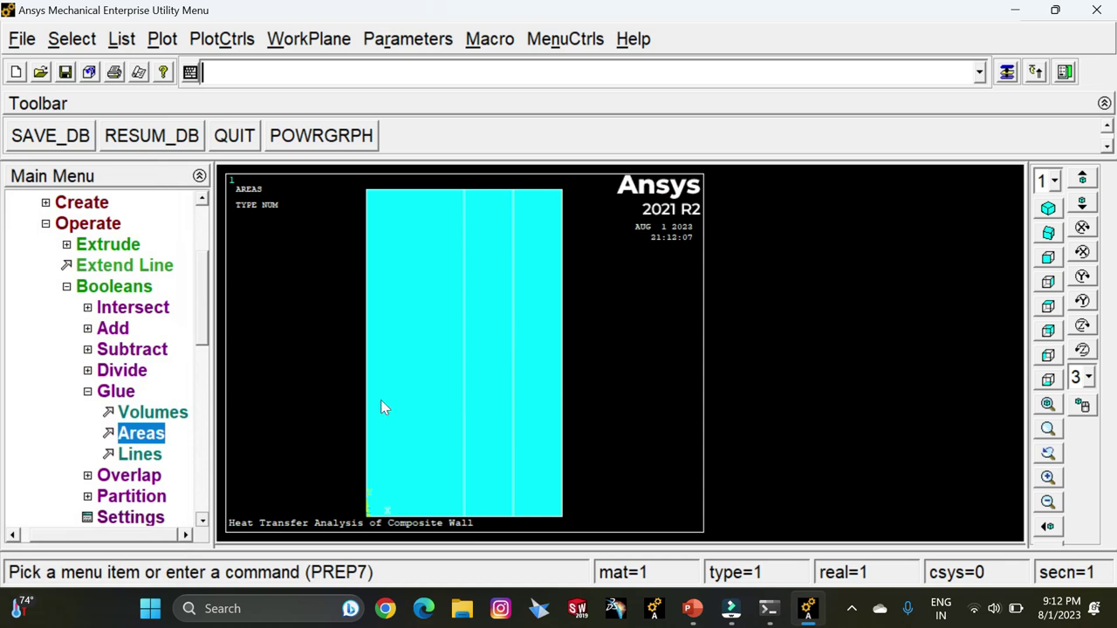
- Turn on area numbering so the layers display as coloured A1, A2 and A3
left_click(222, 39)
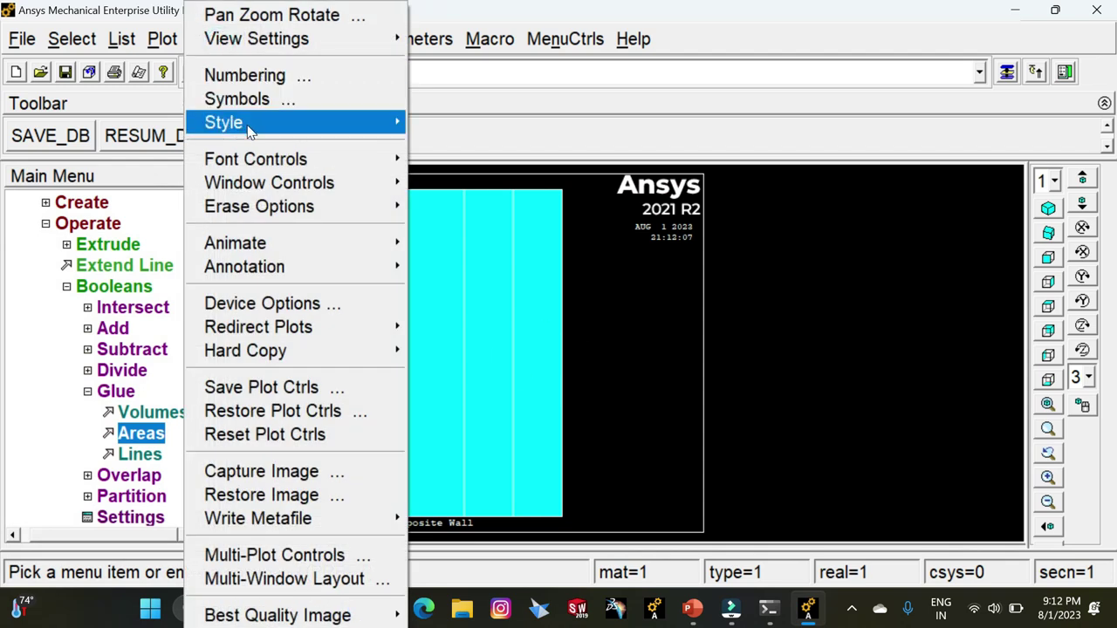
left_click(244, 77)
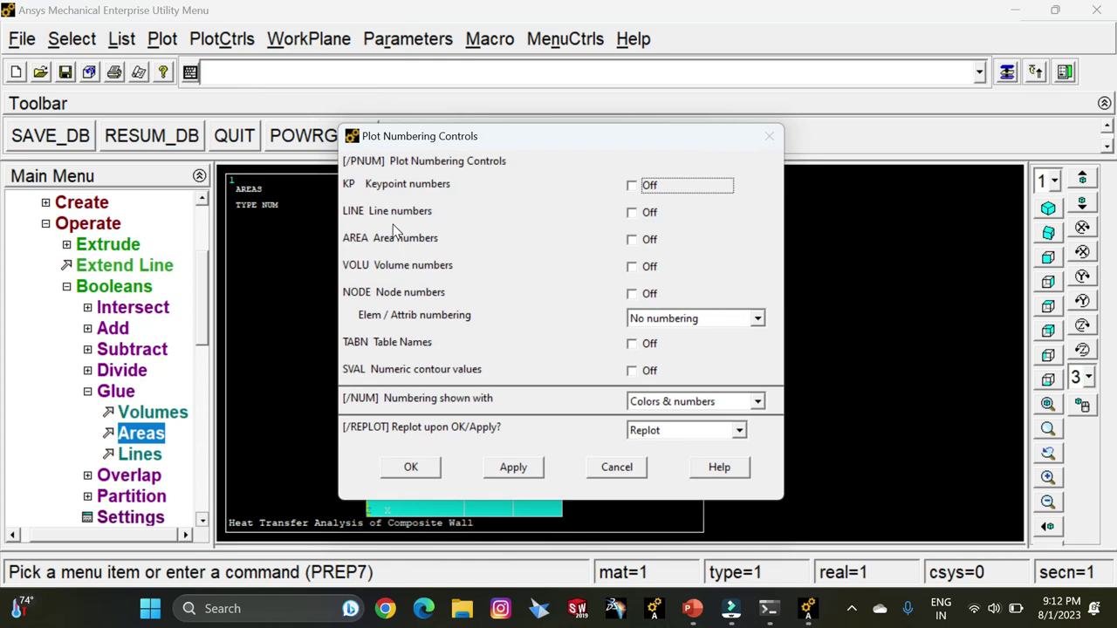
left_click(633, 240)
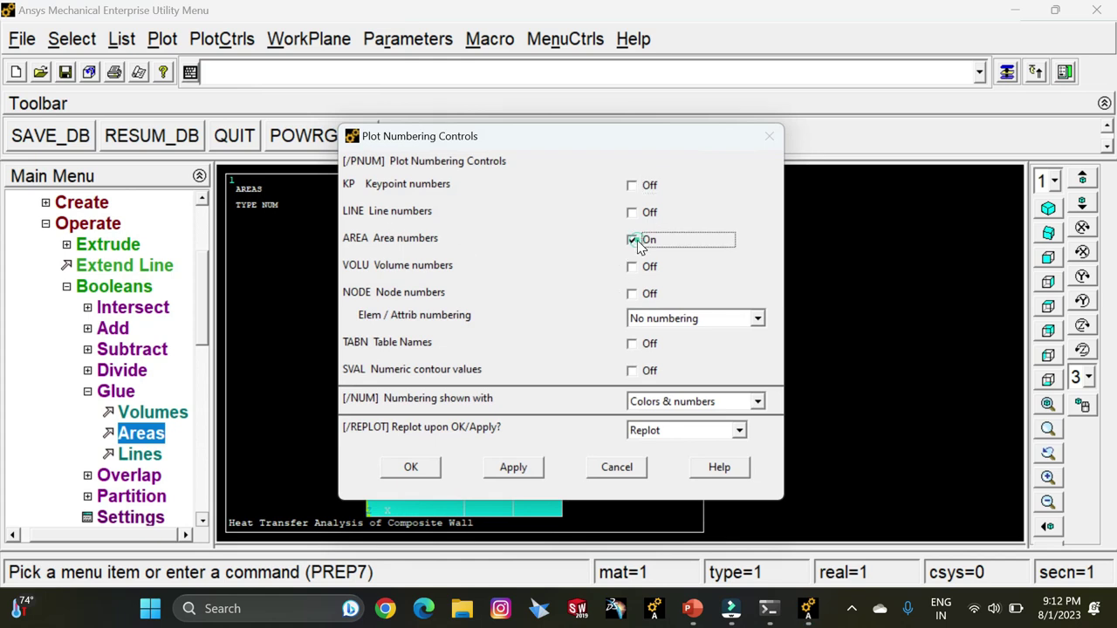
left_click(411, 467)
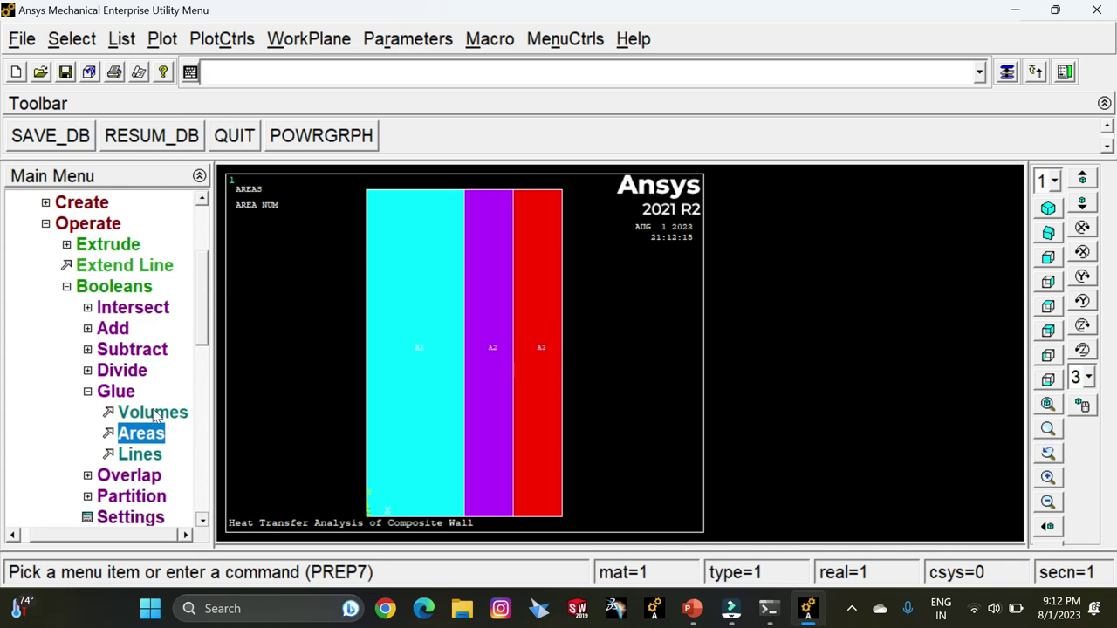
left_click(116, 393)
left_click(109, 288)
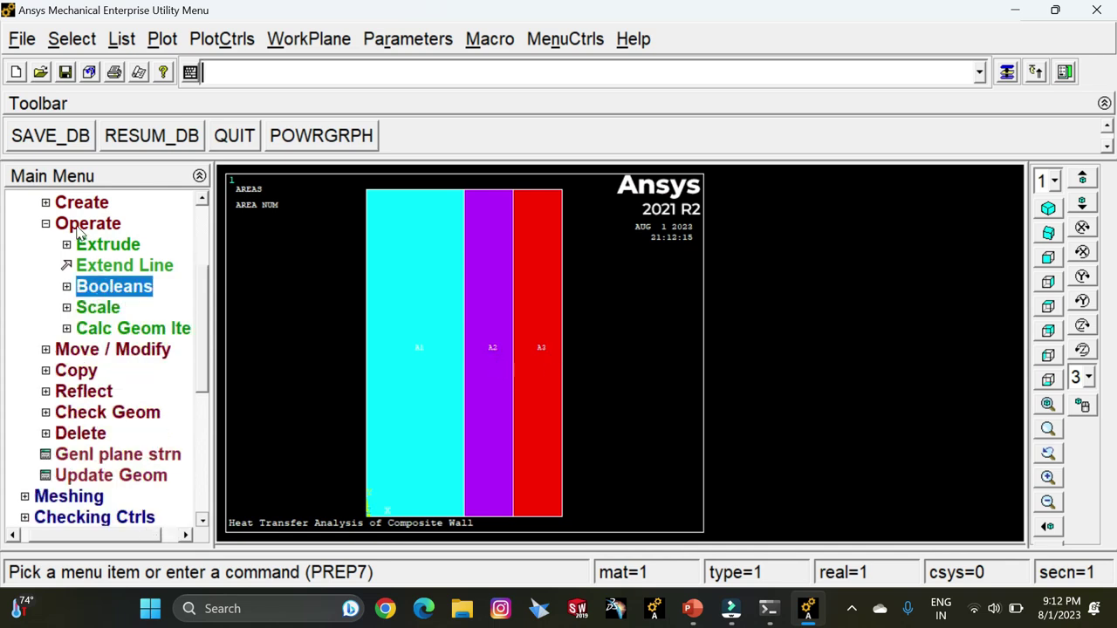
left_click(82, 225)
left_click(83, 392)
left_click(92, 248)
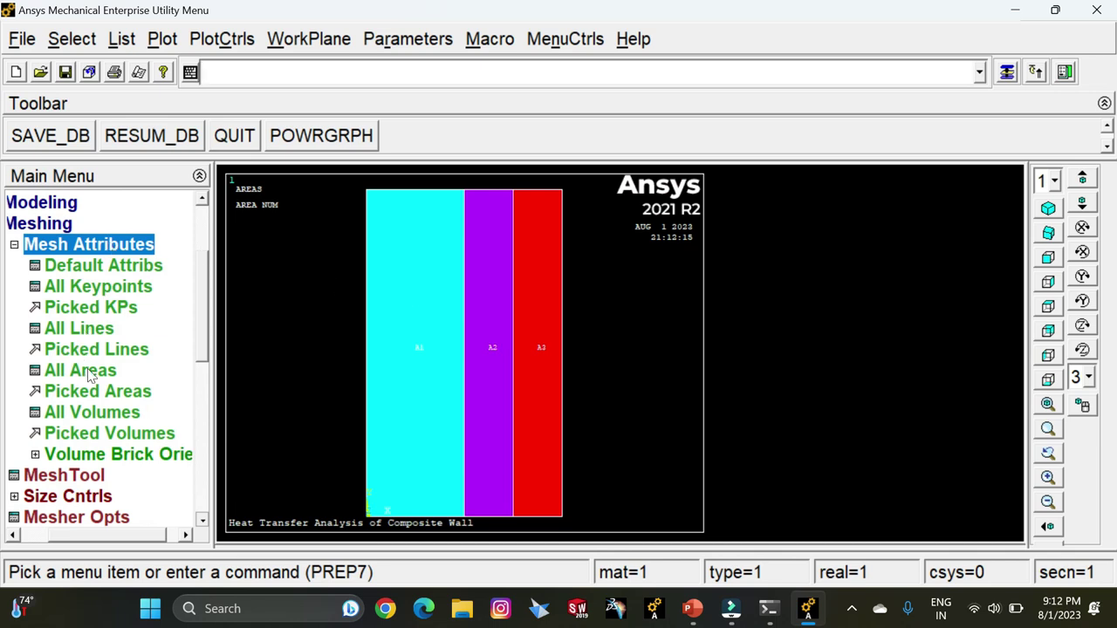
- Confirm the default attributes for area A1
left_click(87, 402)
left_click(399, 367)
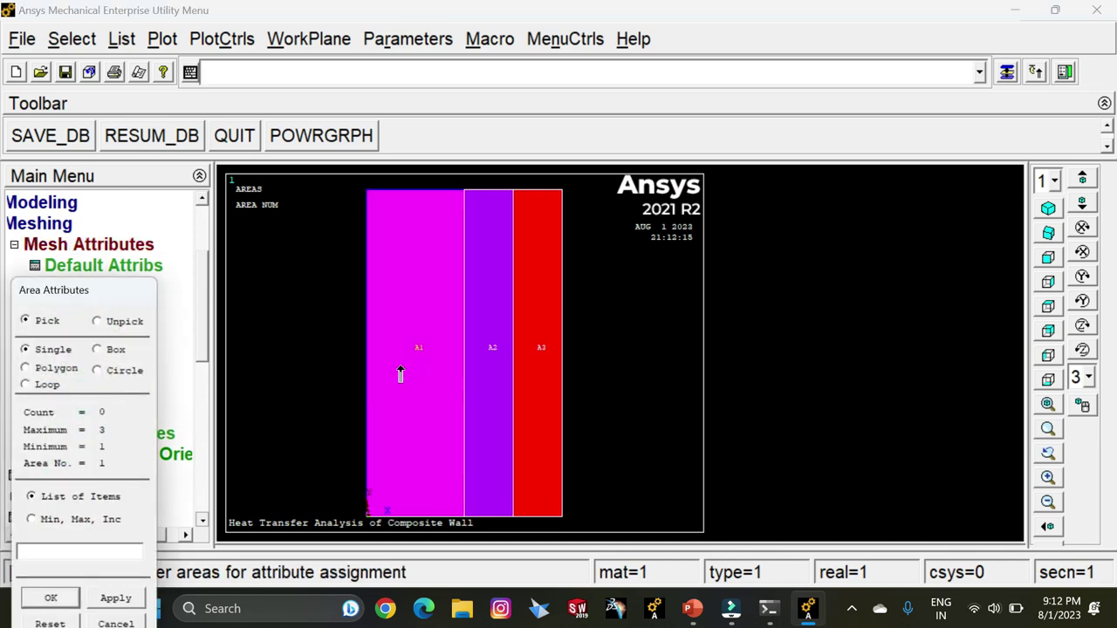
left_click_drag(119, 214, 153, 226)
left_click(96, 515)
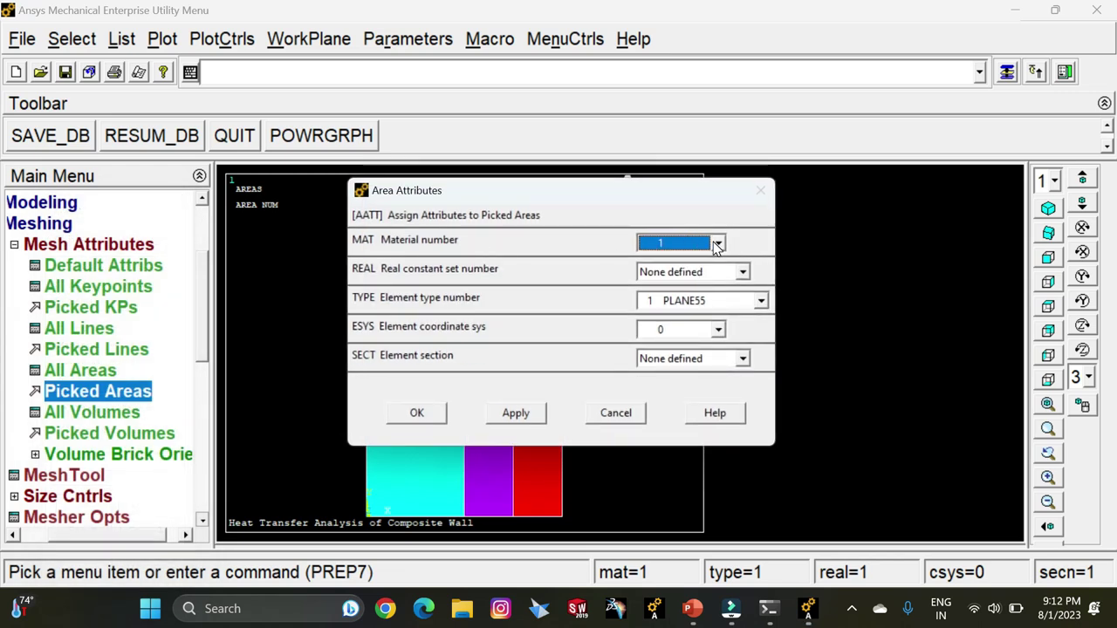
left_click(516, 413)
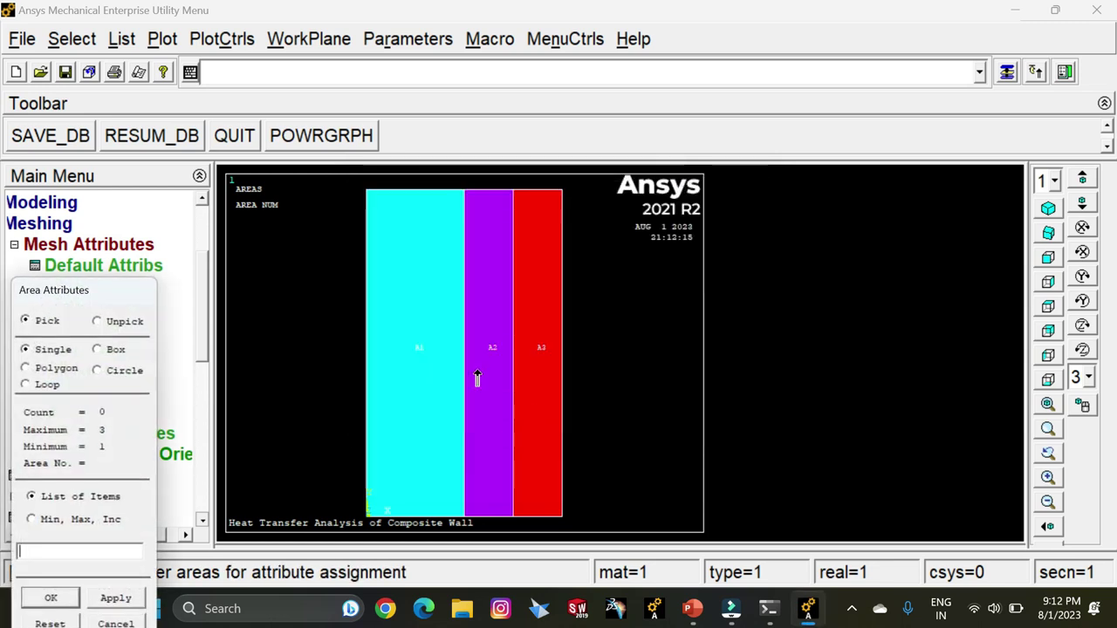
- Assign material 2 to the middle area A2
left_click(490, 350)
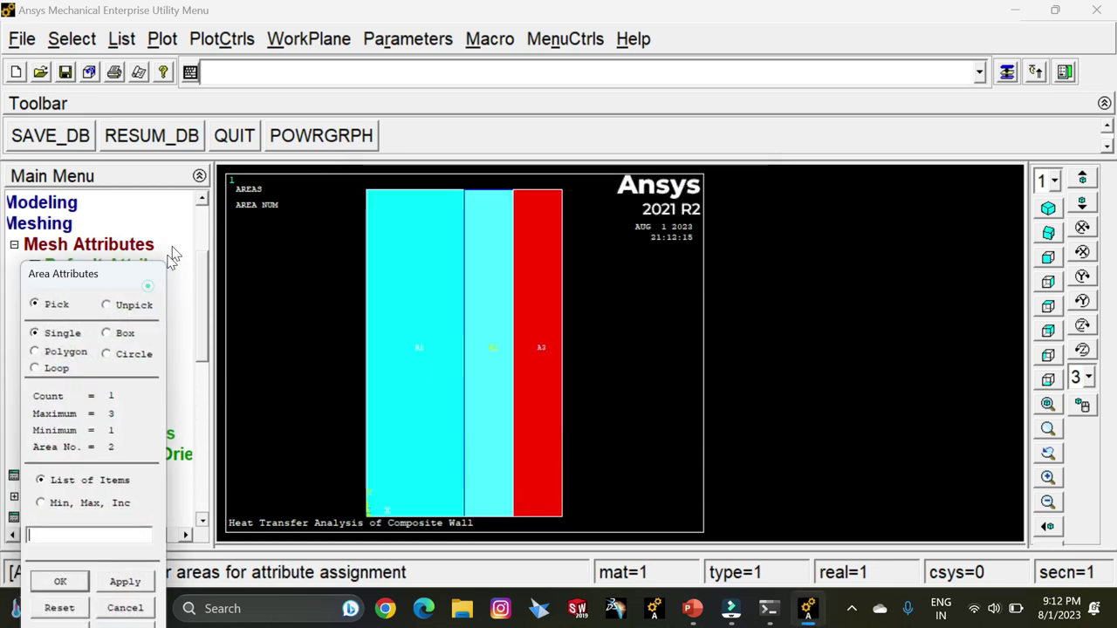
left_click(131, 451)
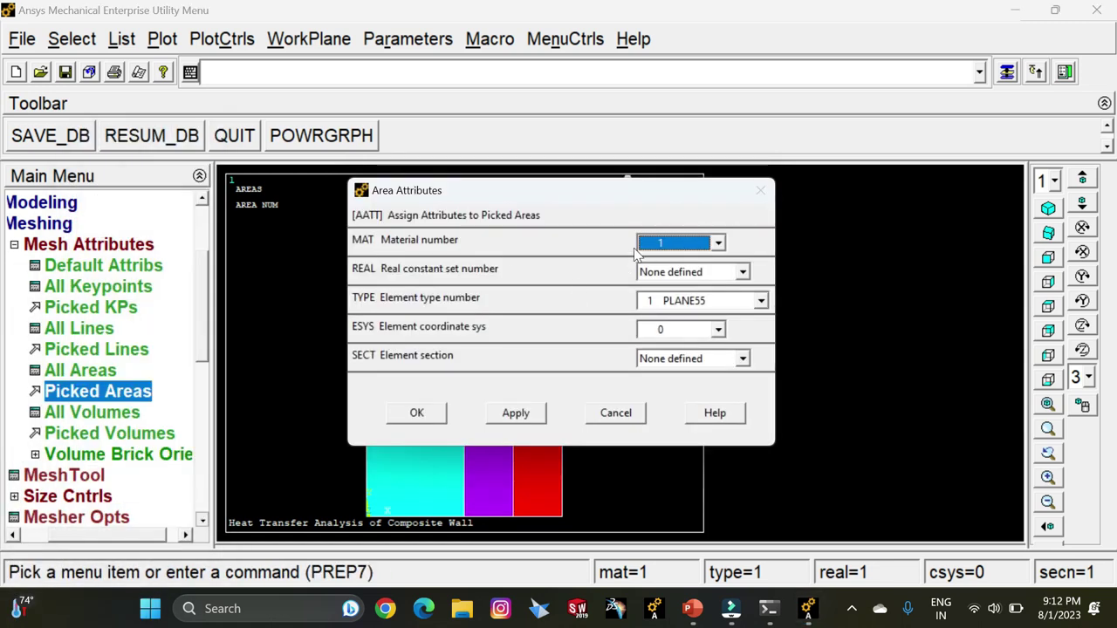
left_click(718, 244)
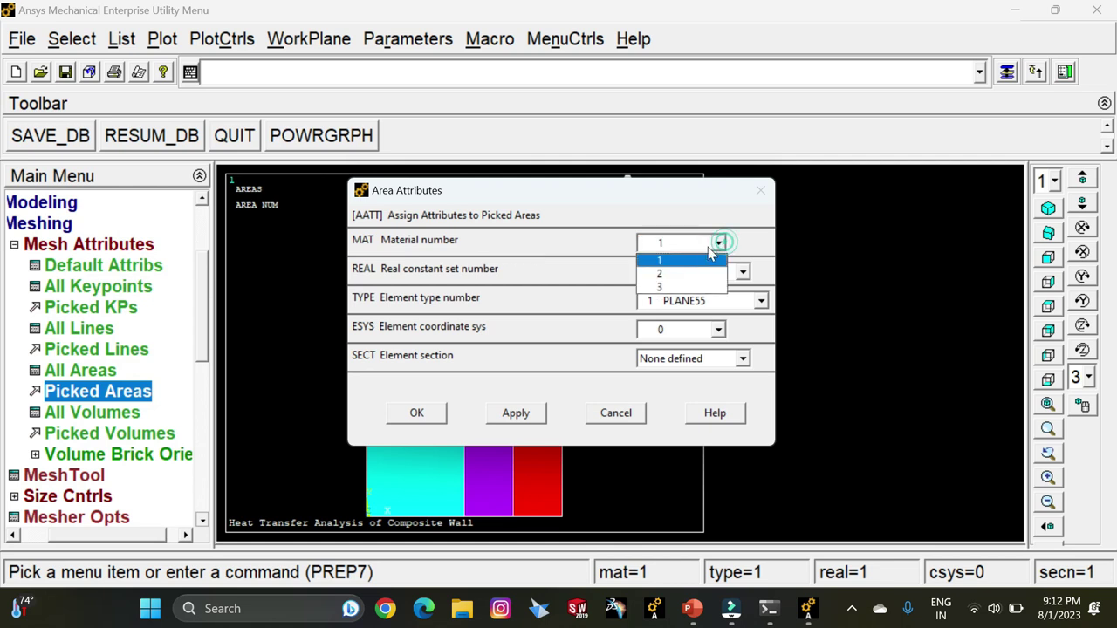
left_click(670, 275)
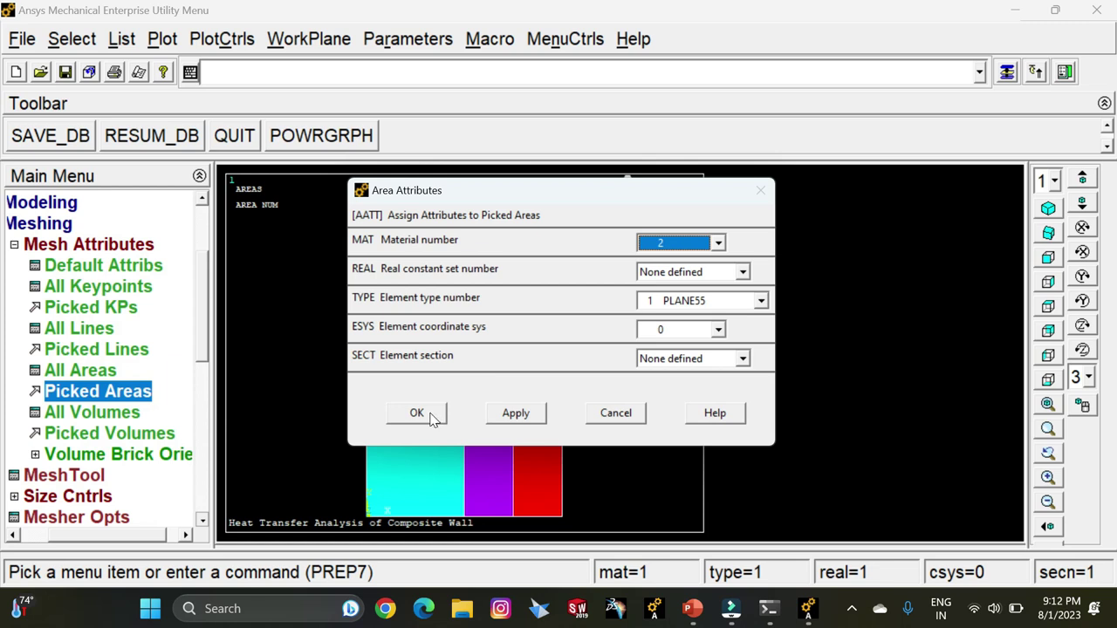
left_click(513, 414)
- Assign material 3 to the right-hand area A3
left_click(538, 384)
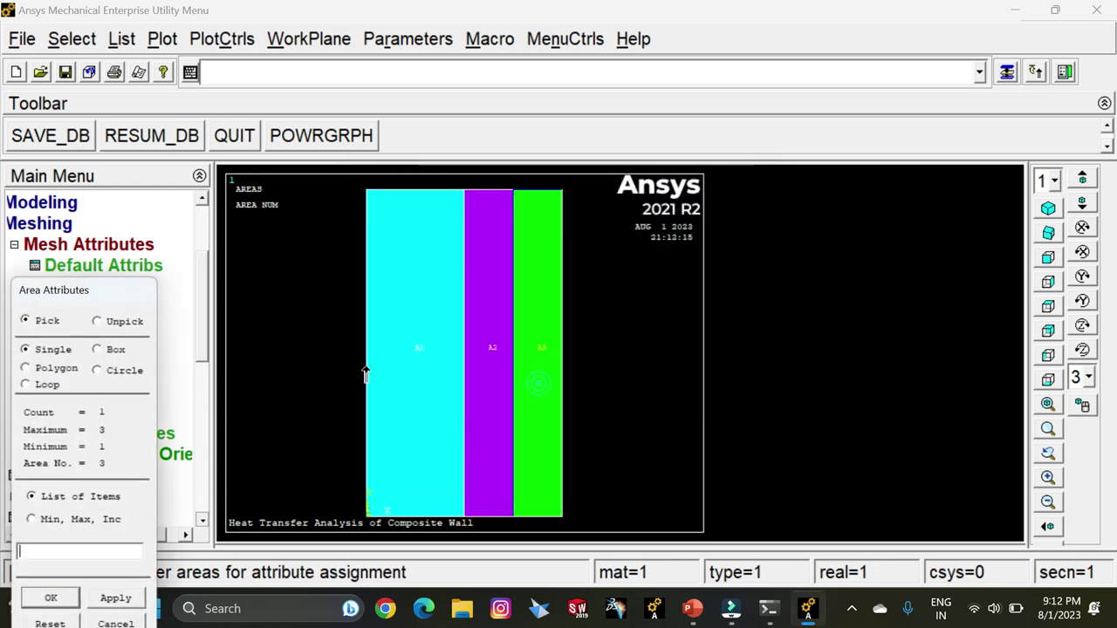
left_click_drag(124, 294, 186, 167)
left_click(130, 473)
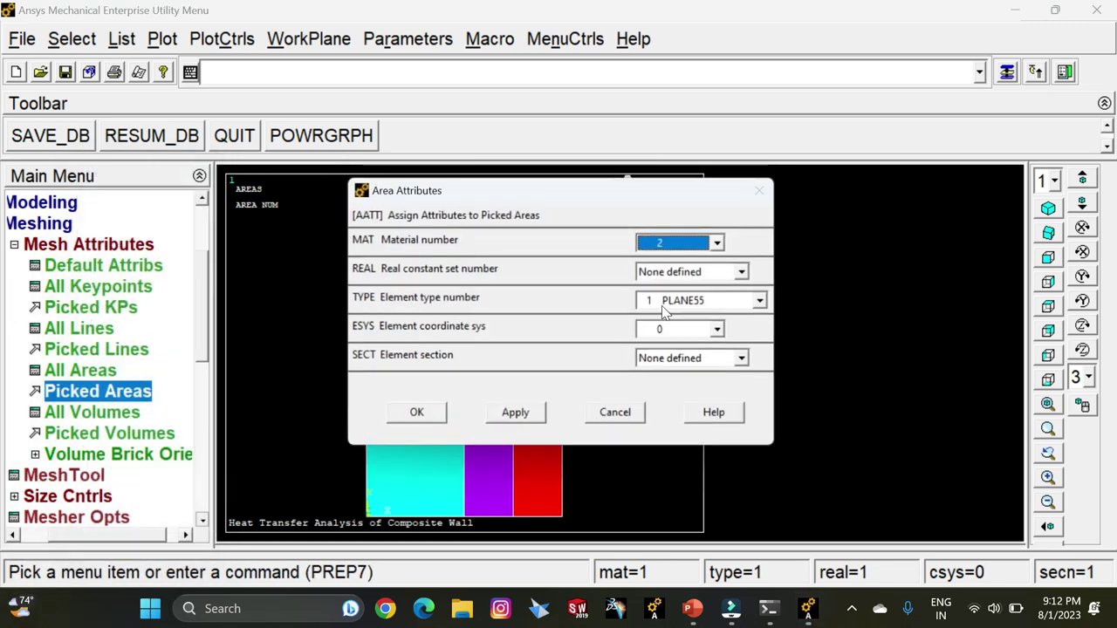
left_click(717, 243)
left_click(666, 288)
left_click(409, 413)
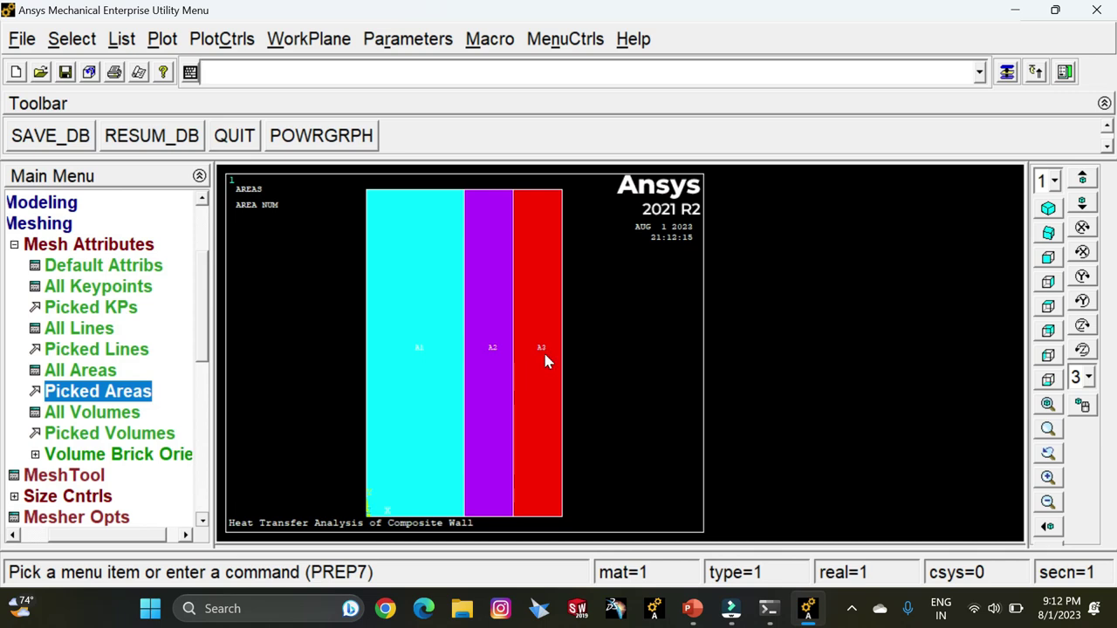
left_click(83, 248)
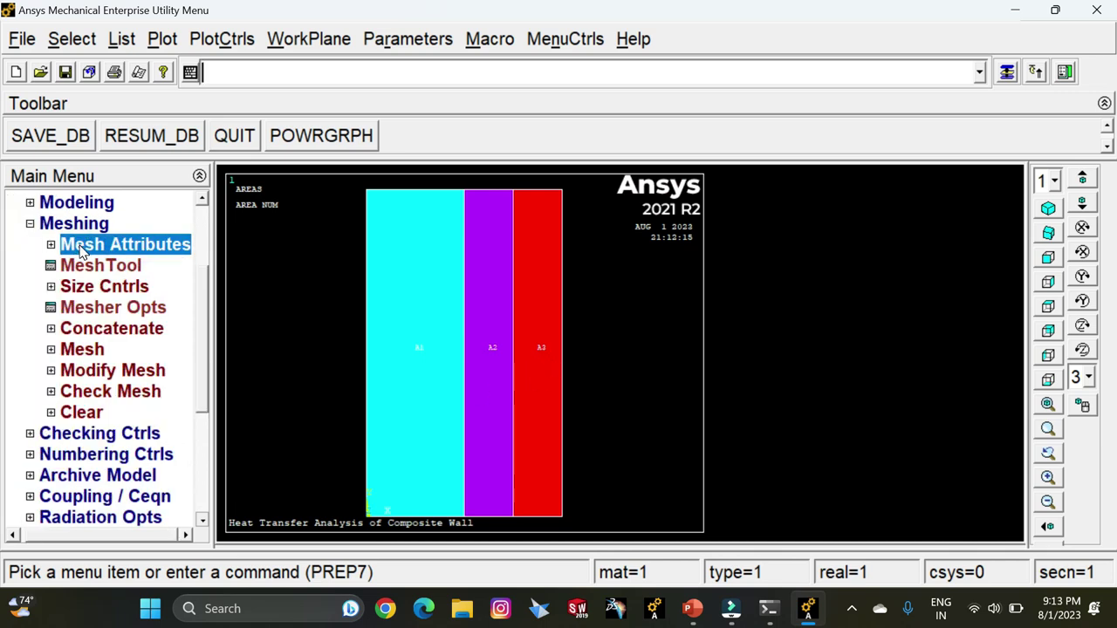
- Apply an element edge length to area A1 via MeshTool's area size setting
left_click(87, 267)
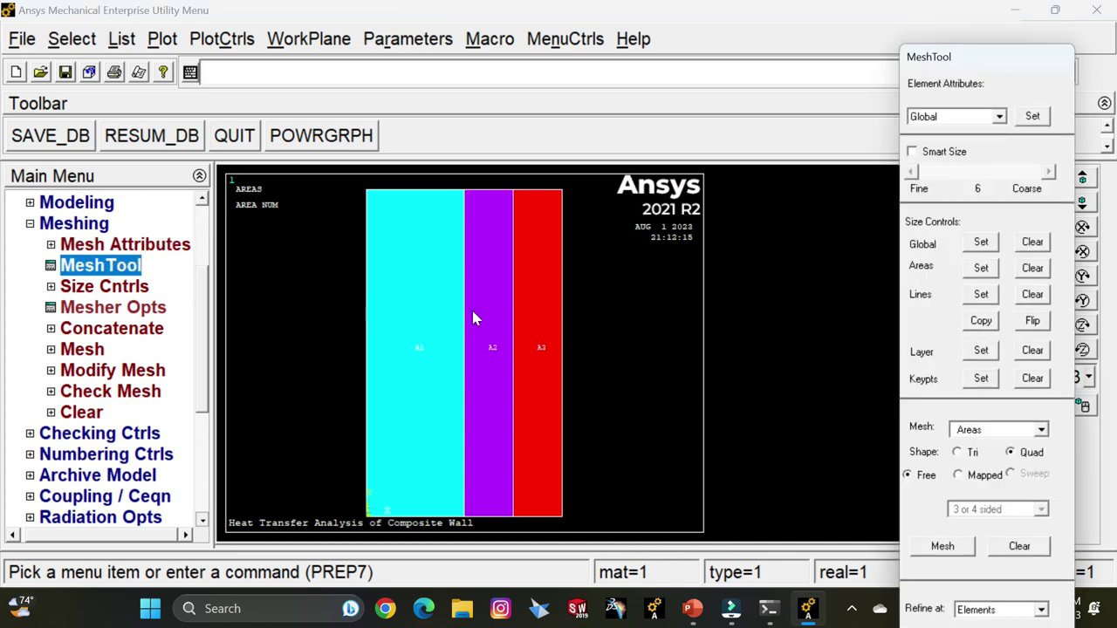
left_click_drag(954, 59, 962, 14)
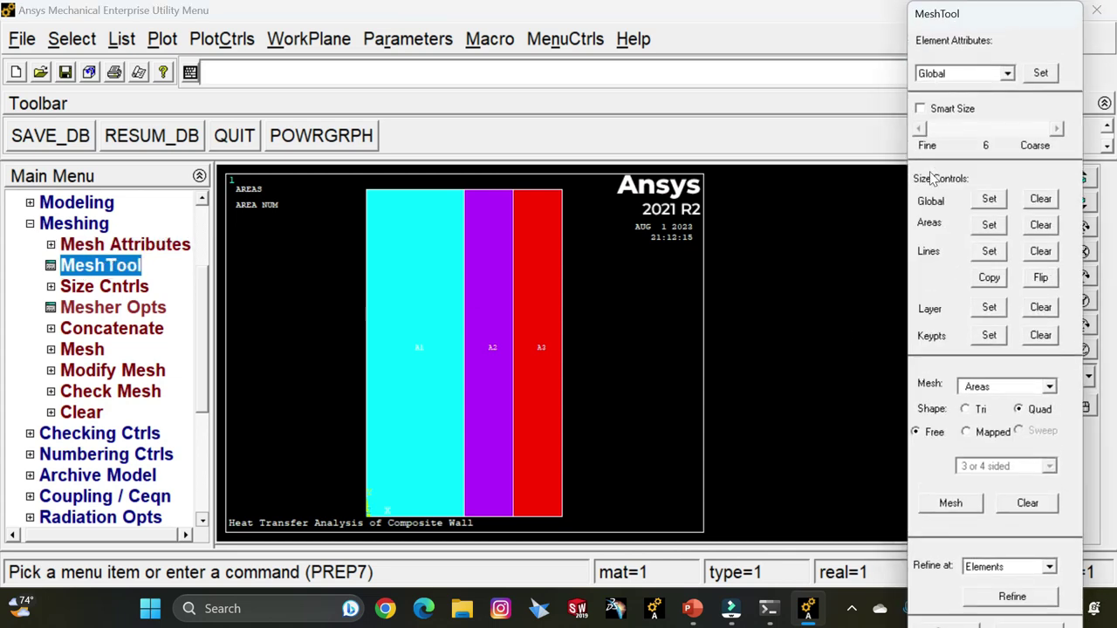
left_click(989, 225)
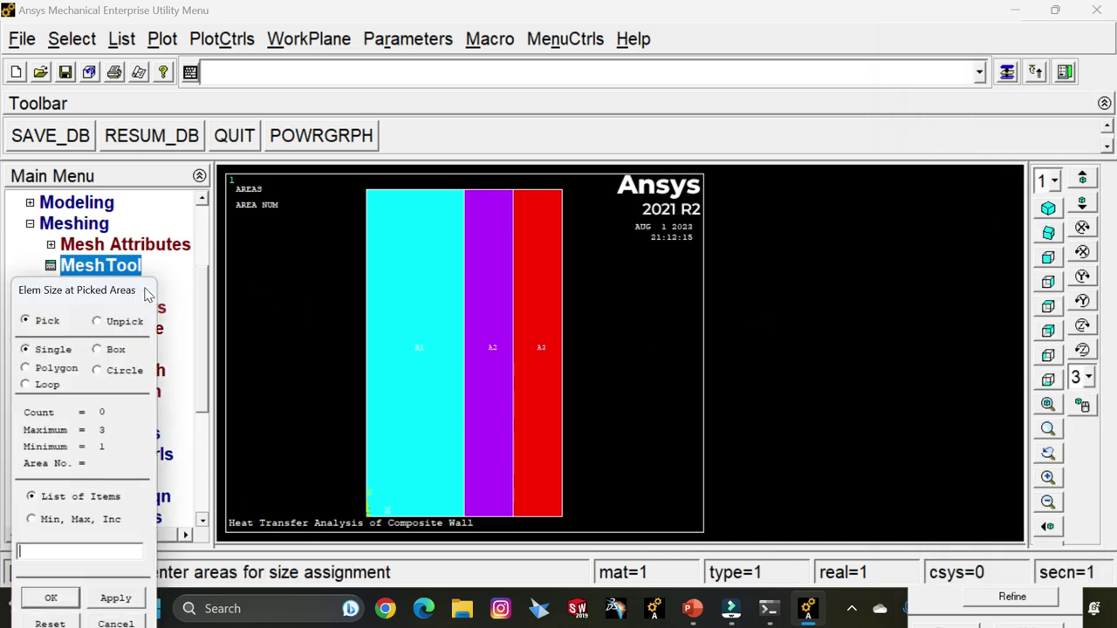
left_click_drag(148, 295, 223, 180)
left_click(419, 270)
left_click(137, 494)
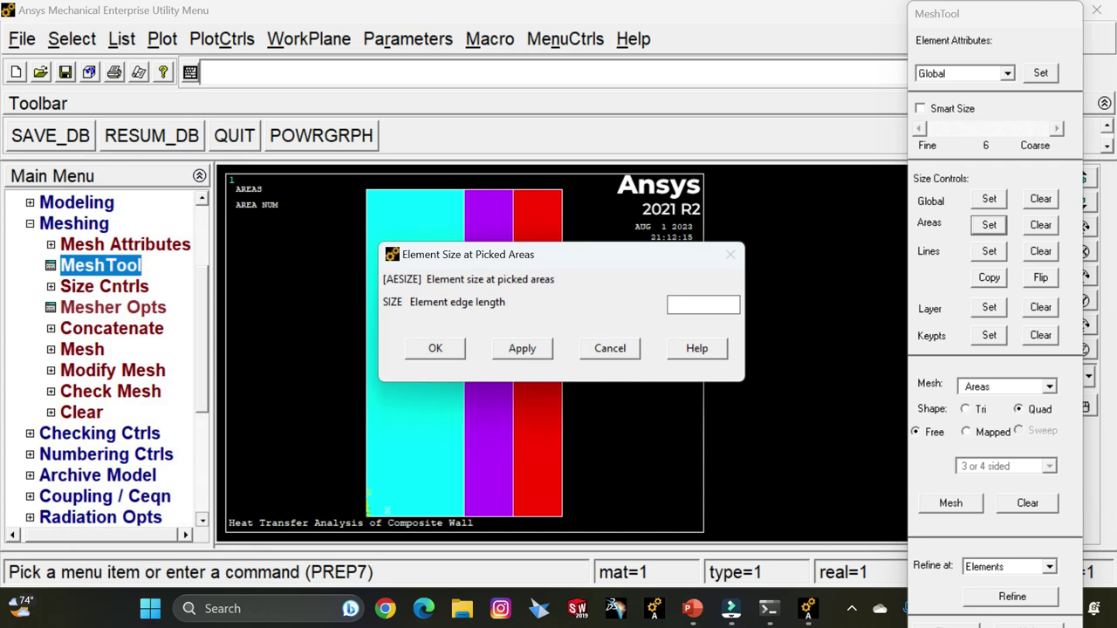
left_click(521, 353)
- Set the element edge length of area A2 to 30
left_click(490, 307)
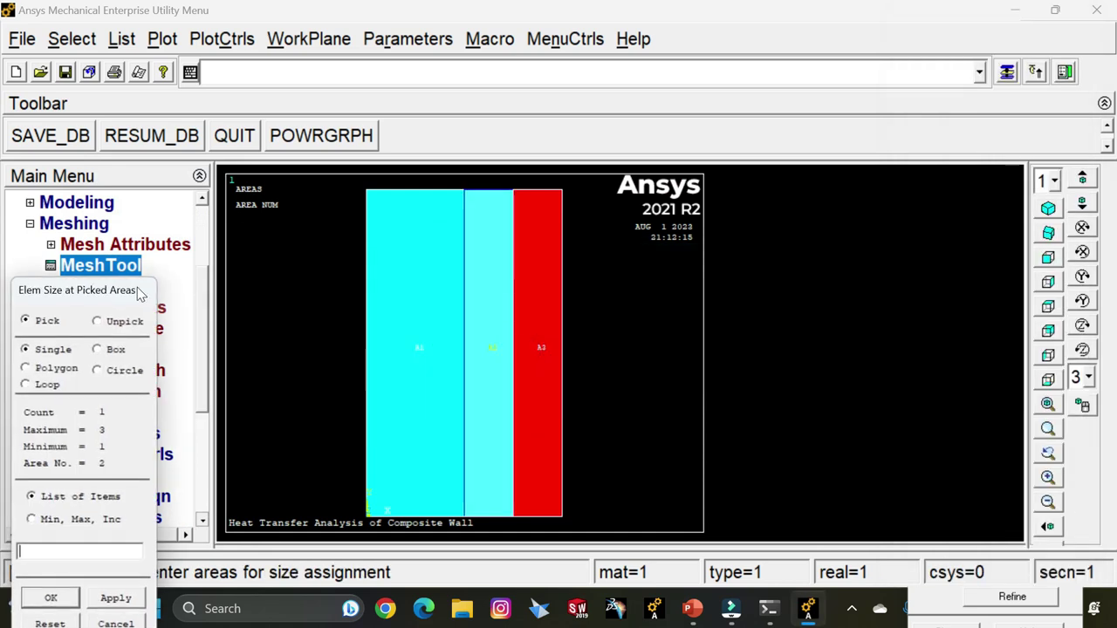
left_click_drag(149, 295, 236, 90)
left_click(136, 463)
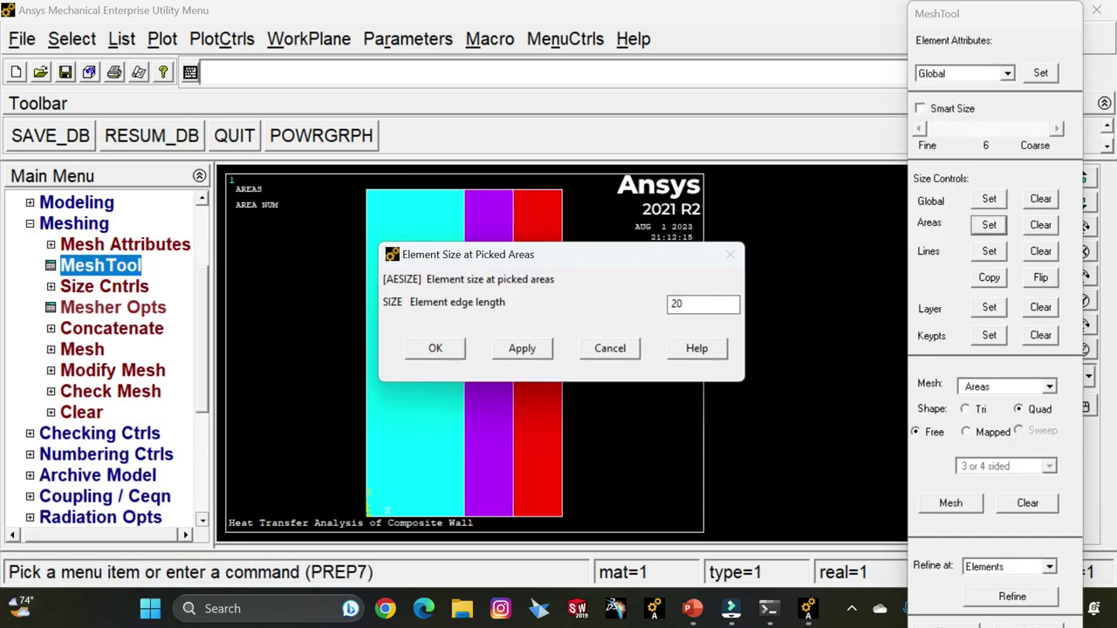
double_click(677, 304)
type("30")
left_click(524, 349)
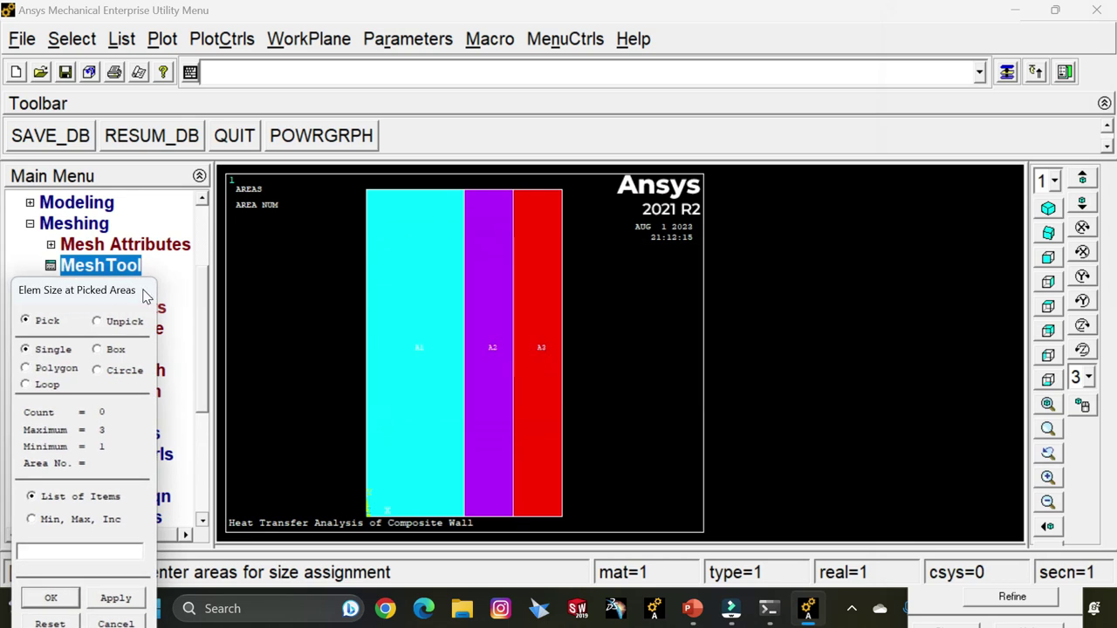
- Set the element edge length of area A3 to 50
left_click(551, 332)
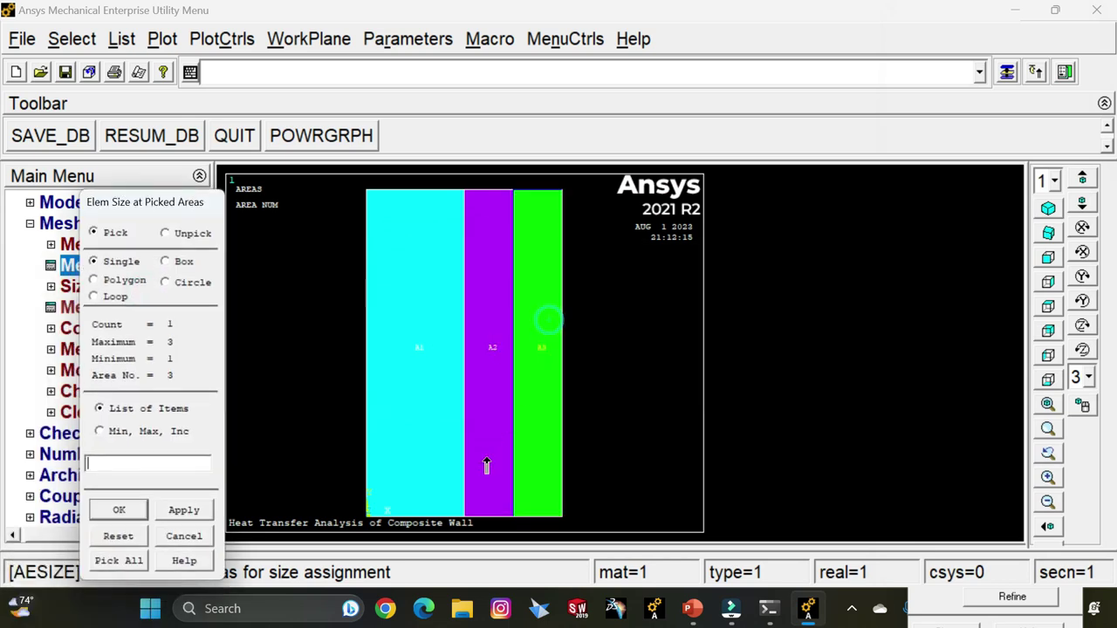
left_click(136, 510)
left_click_drag(678, 304, 657, 314)
type("5")
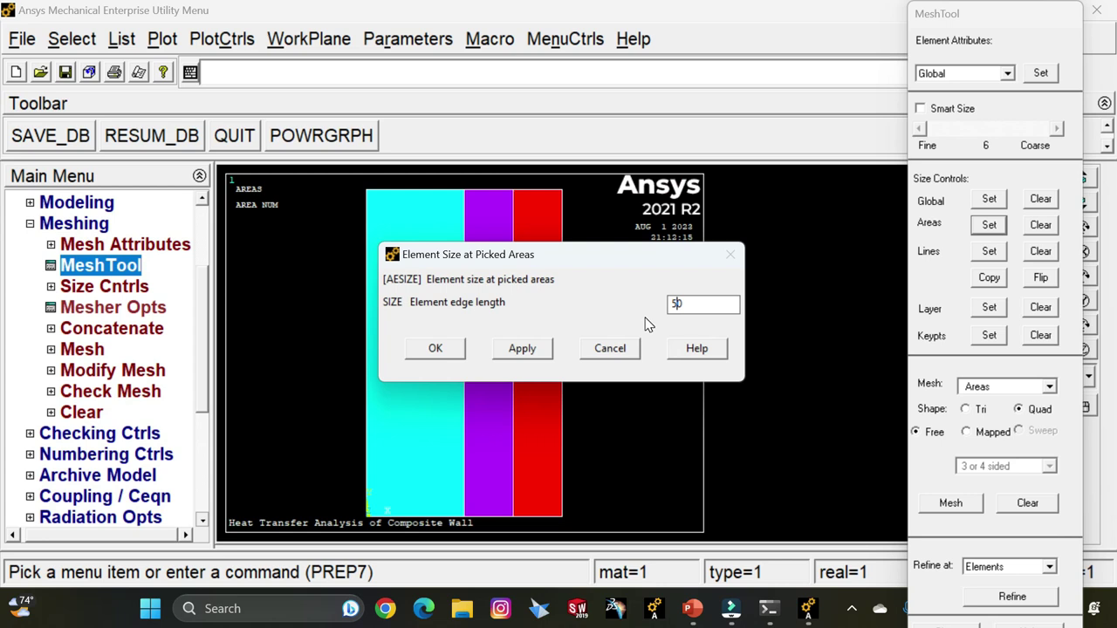
left_click(437, 353)
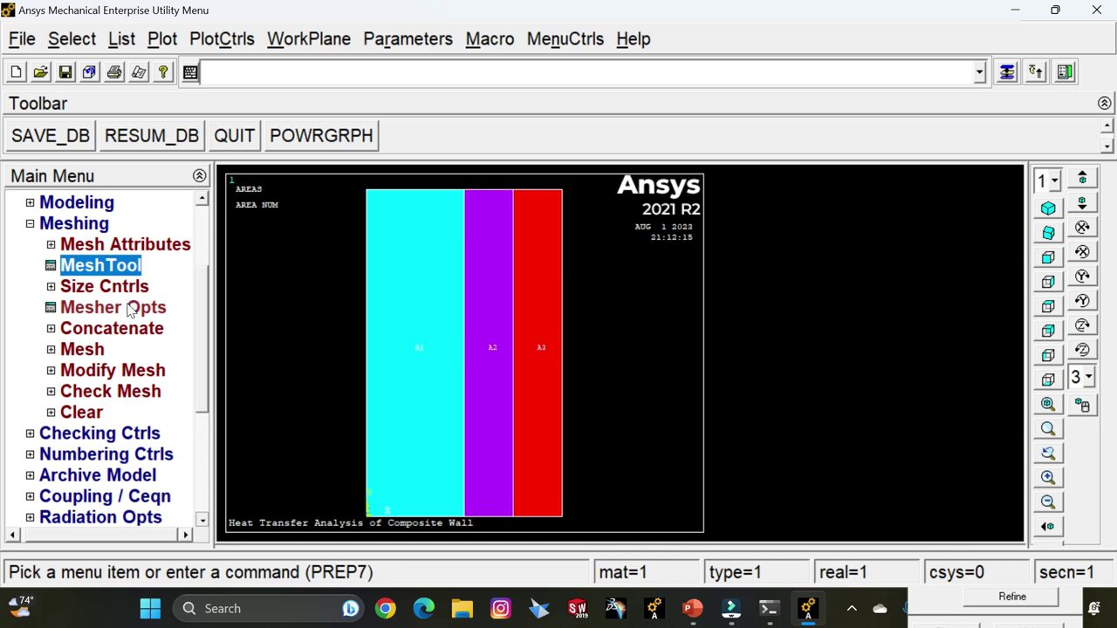
- Free-mesh all three areas with quad elements using MeshTool and Pick All
left_click(98, 269)
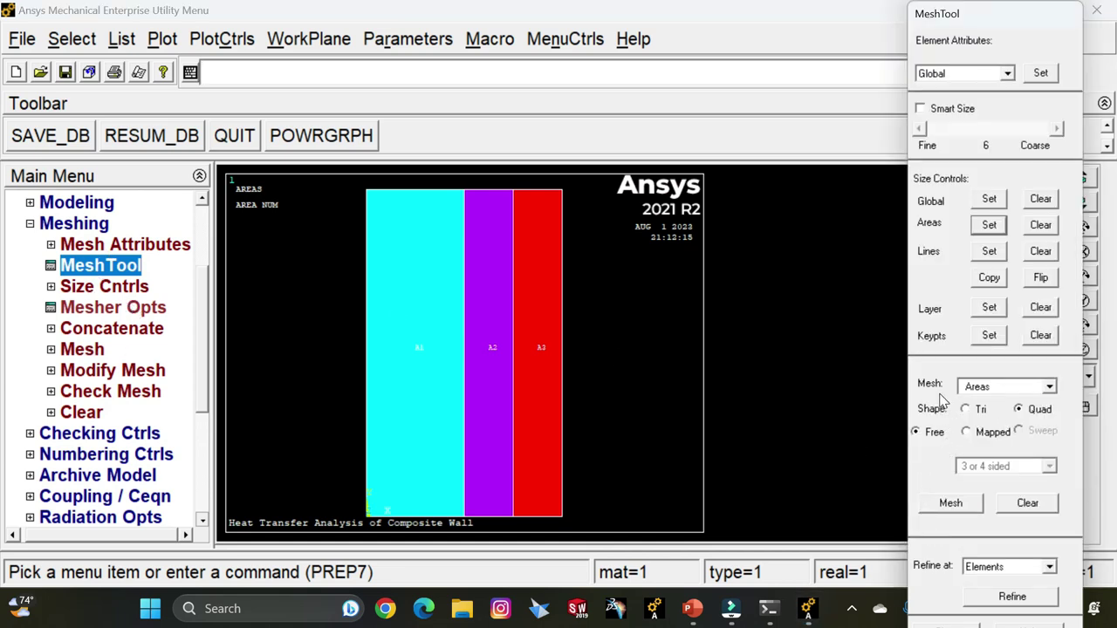
left_click(1050, 387)
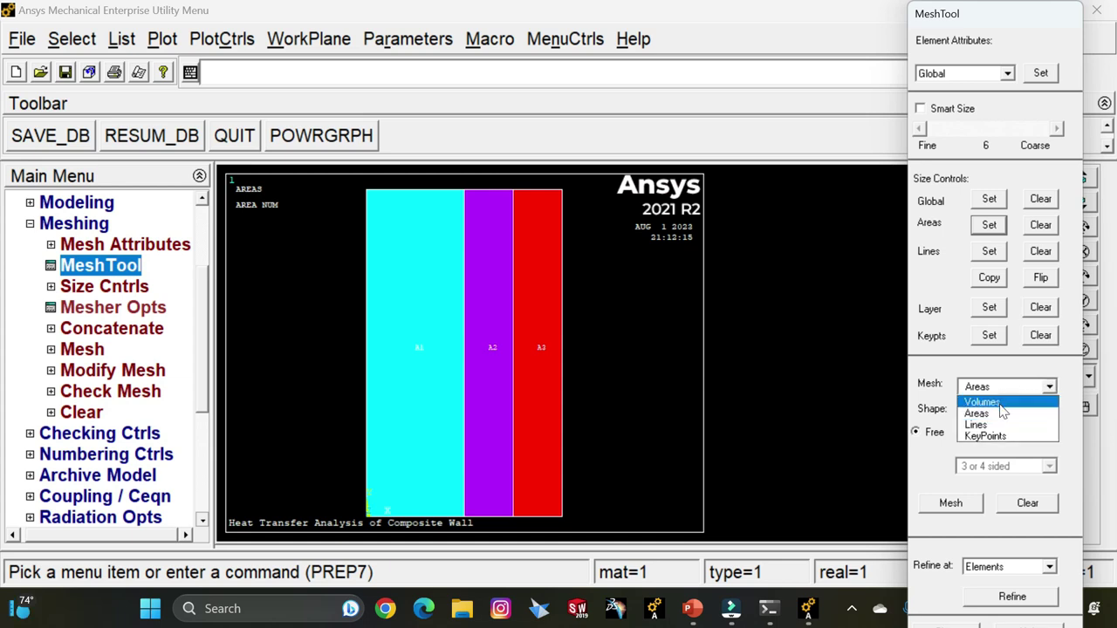
left_click(1001, 416)
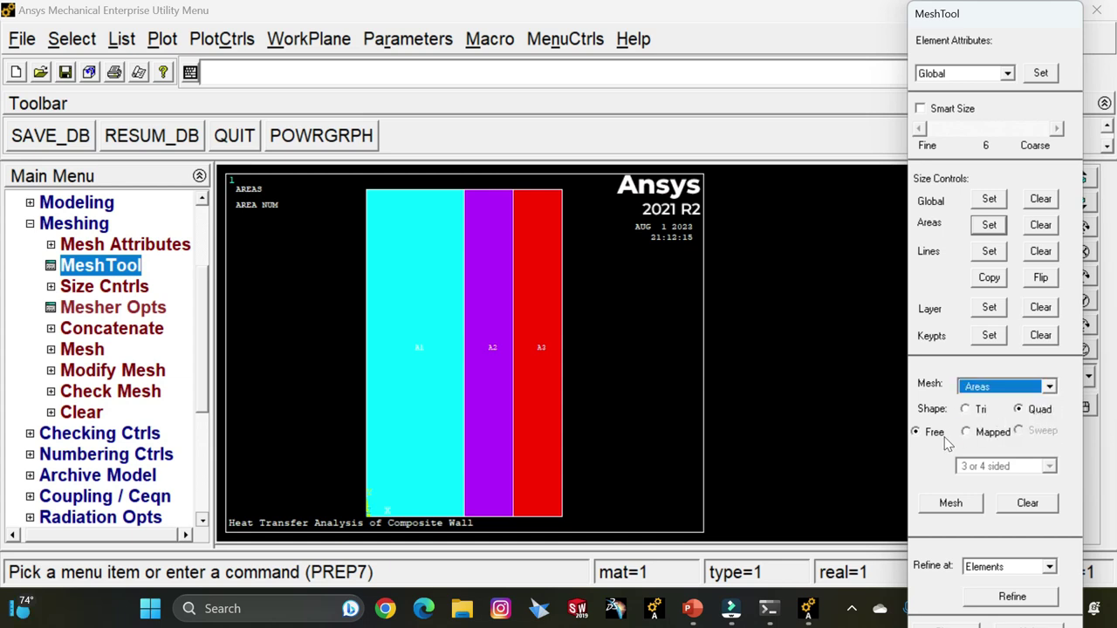
left_click(952, 503)
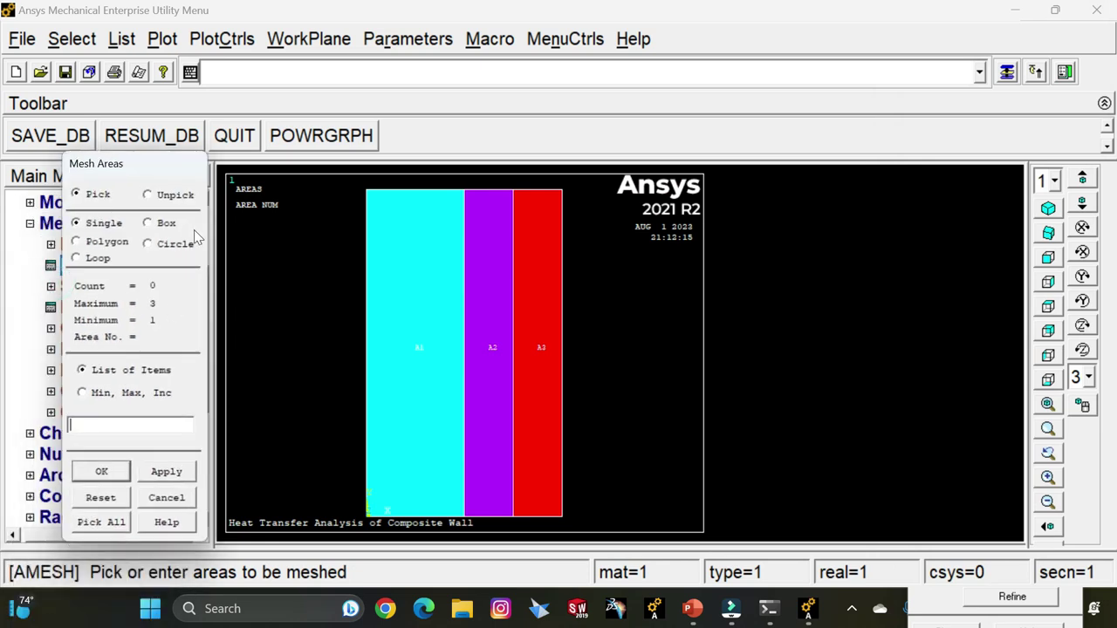
left_click(113, 522)
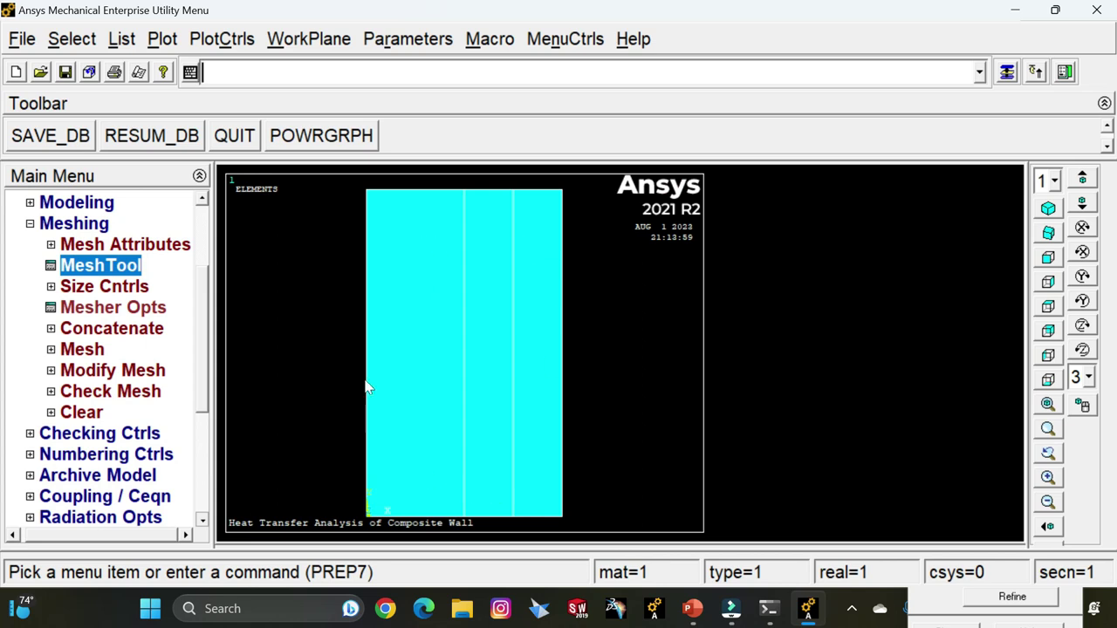
left_click(229, 39)
- Turn on line numbering and replot the model's lines
left_click(245, 75)
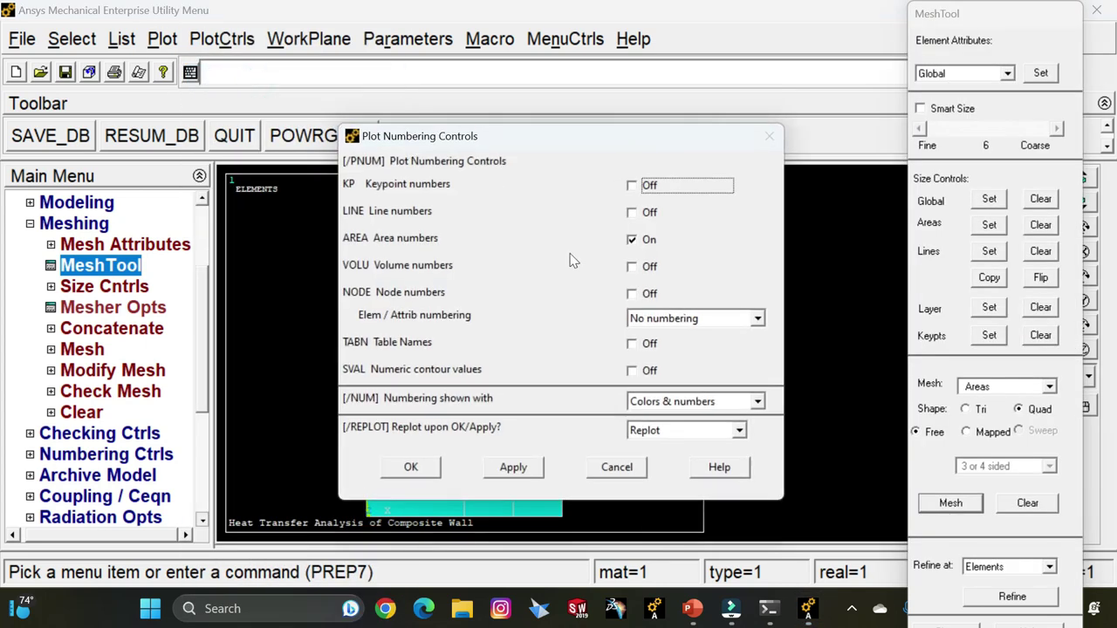
left_click(640, 215)
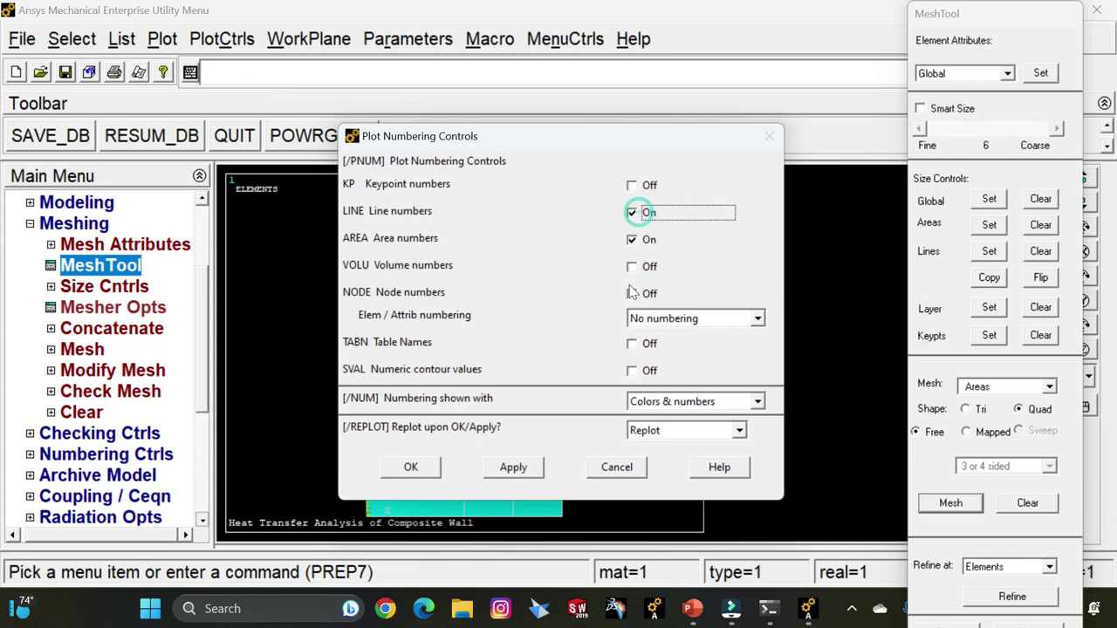
left_click(411, 465)
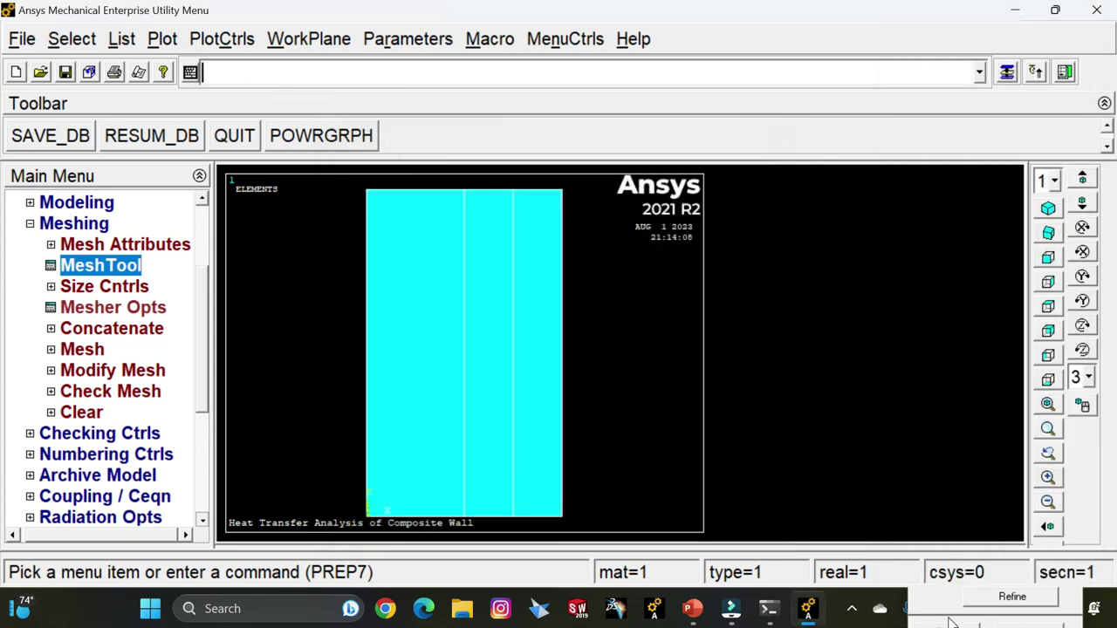
left_click(162, 39)
left_click(194, 130)
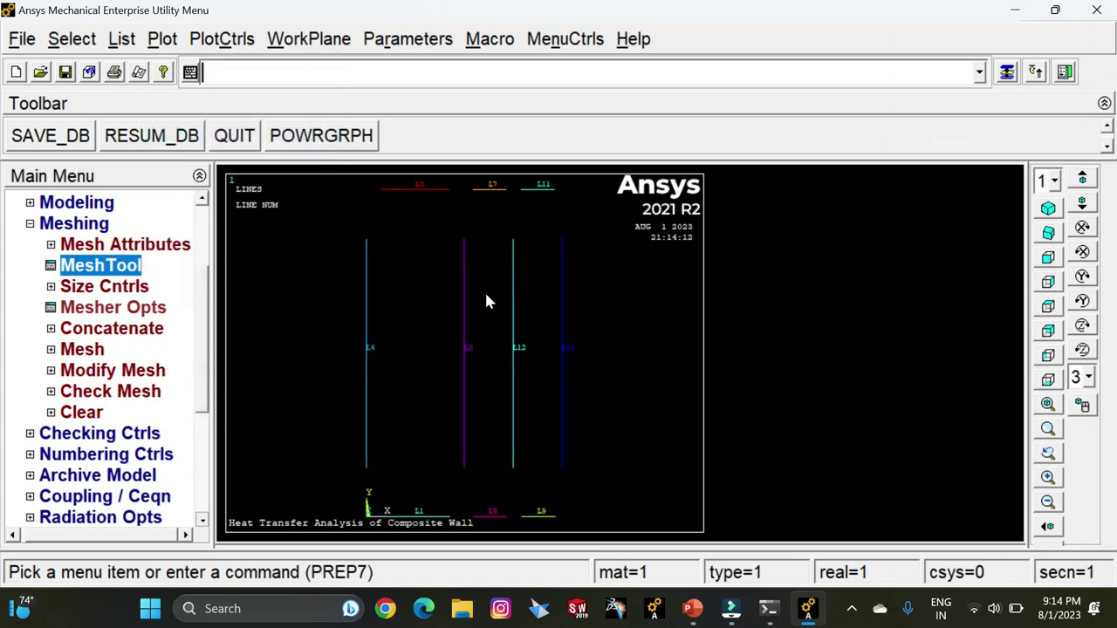
- Start applying a thermal temperature load on lines from the Loads menu
left_click(68, 225)
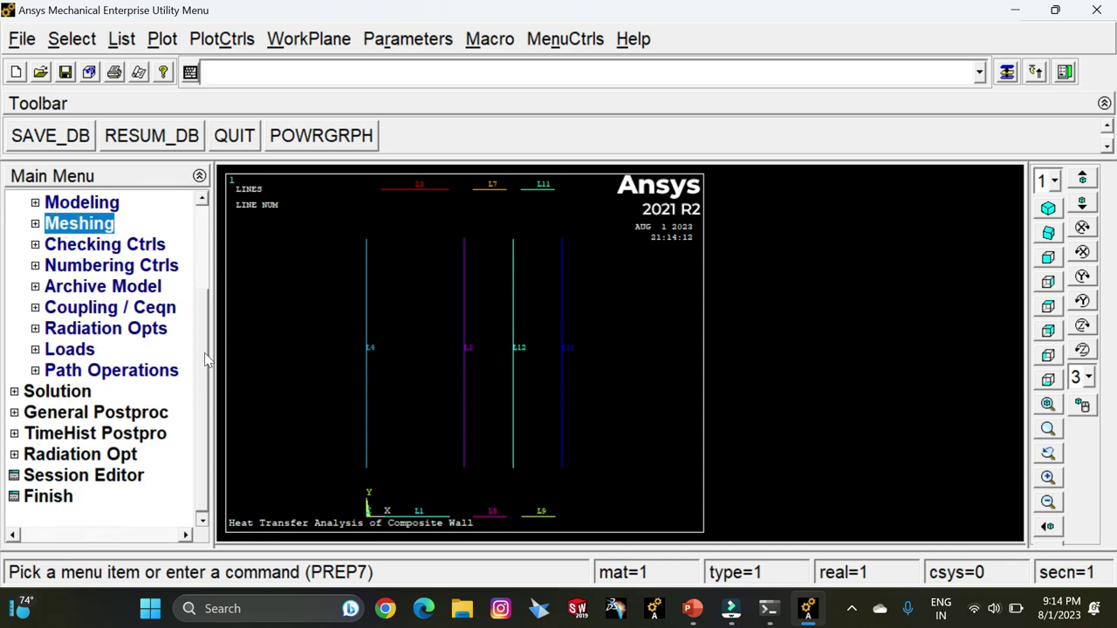
left_click(69, 351)
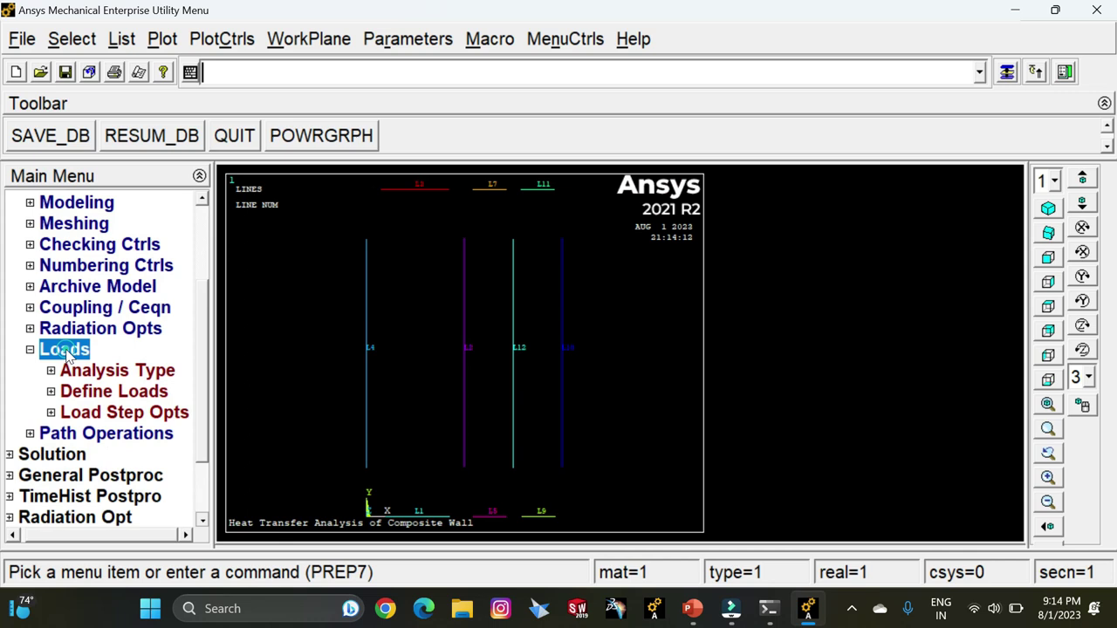
left_click(98, 392)
left_click(116, 436)
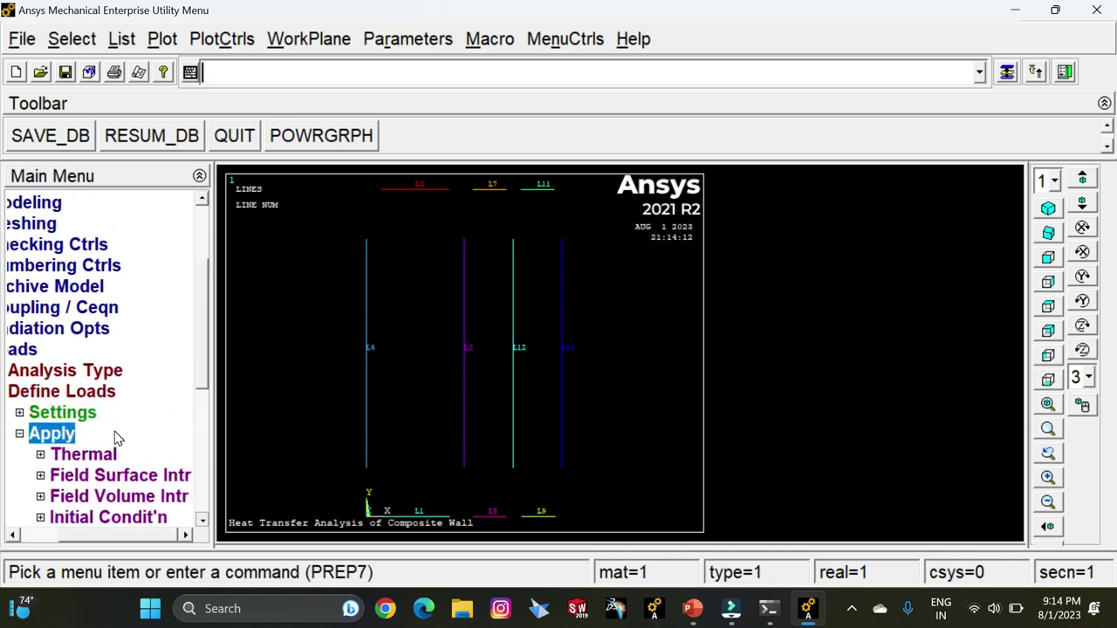
left_click(103, 456)
left_click(114, 481)
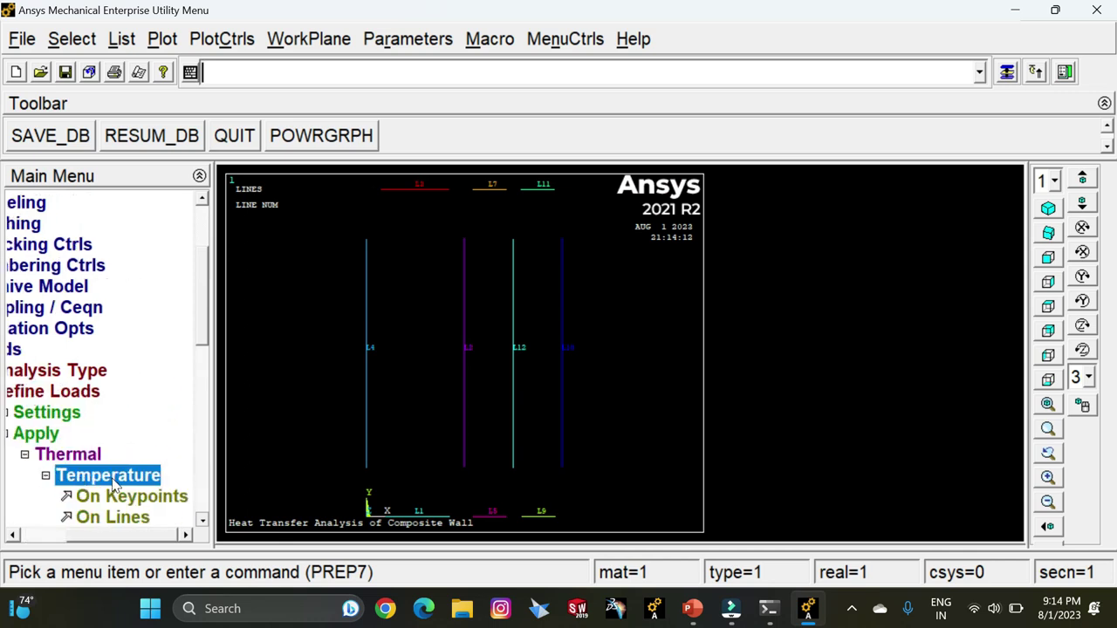
left_click(135, 522)
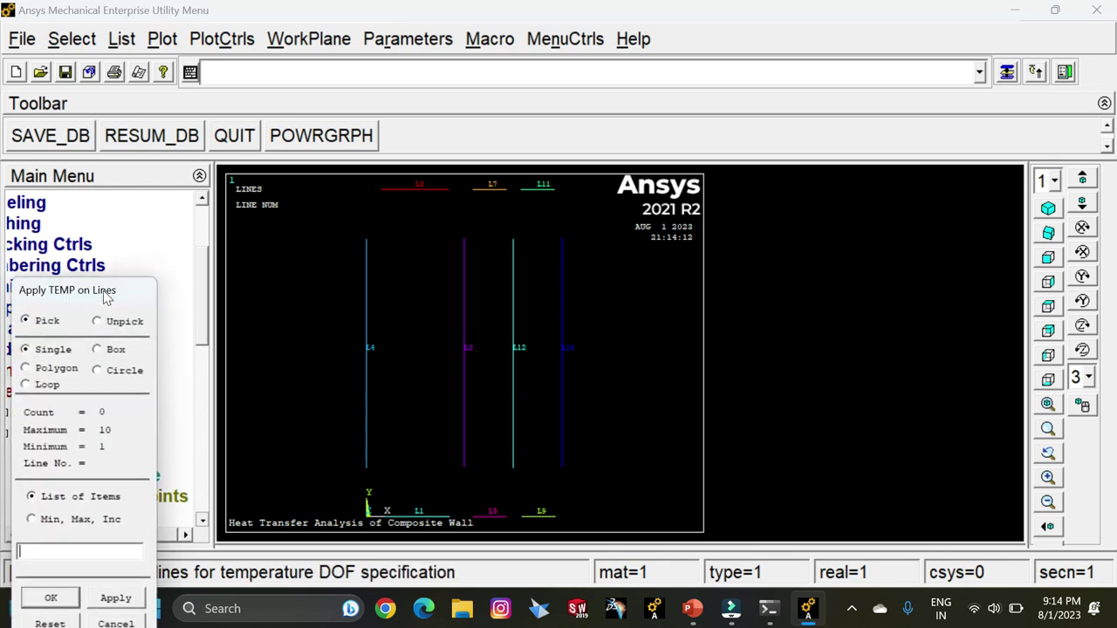
scroll(583, 354, "up", 3)
scroll(632, 381, "down", 1)
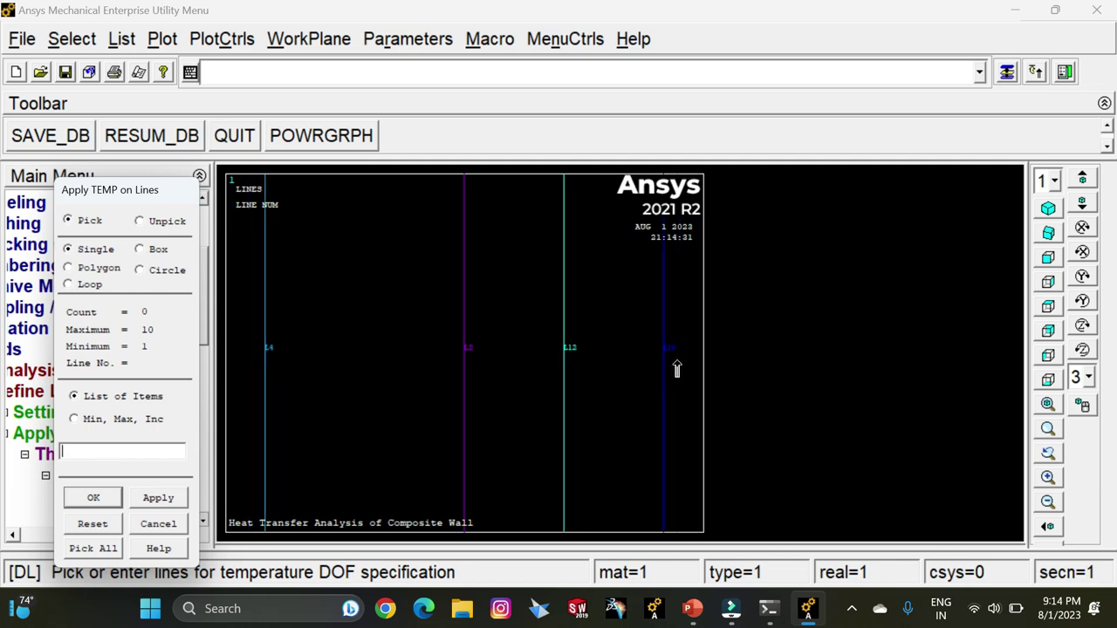
scroll(679, 368, "down", 1)
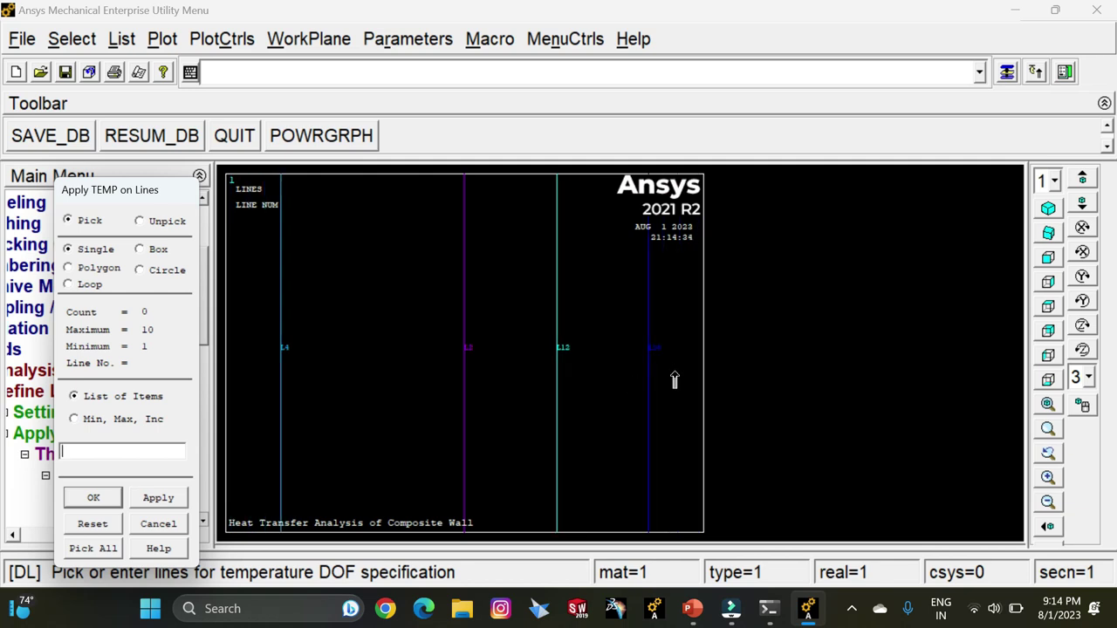
scroll(670, 374, "down", 1)
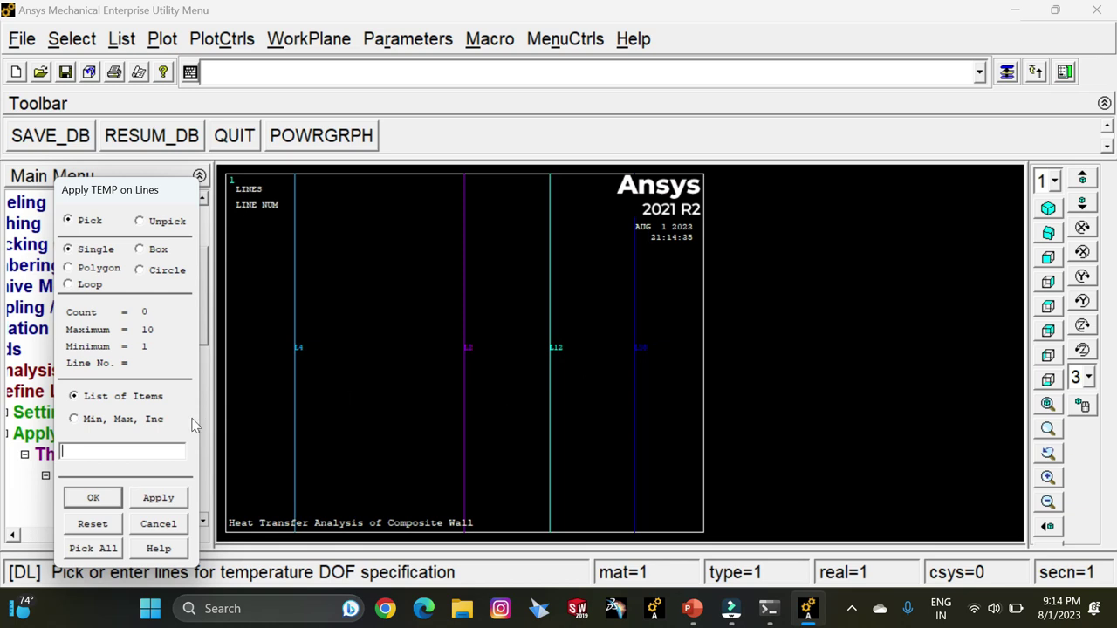
- Pick line L10 and constrain its TEMP degree of freedom to 20
type("1")
left_click(93, 497)
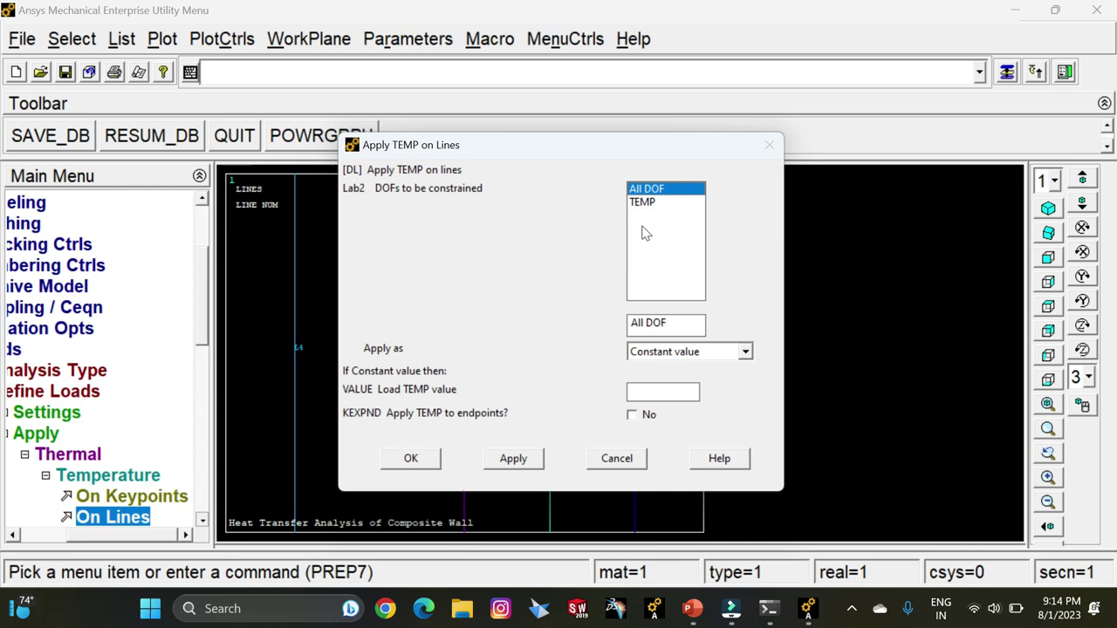
left_click(650, 204)
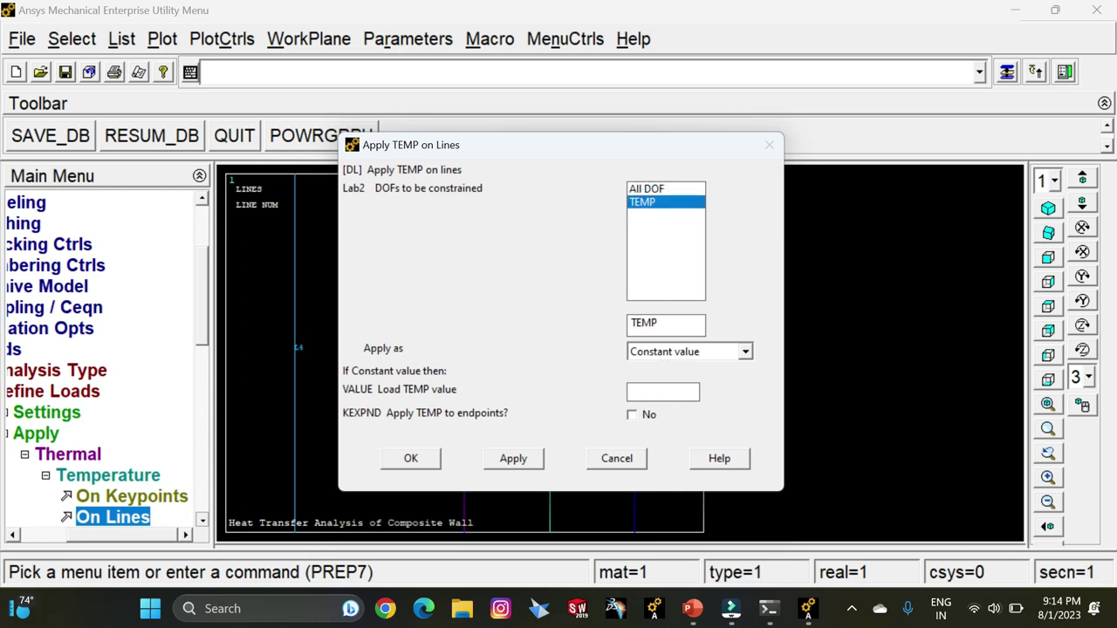
type("20")
left_click(489, 466)
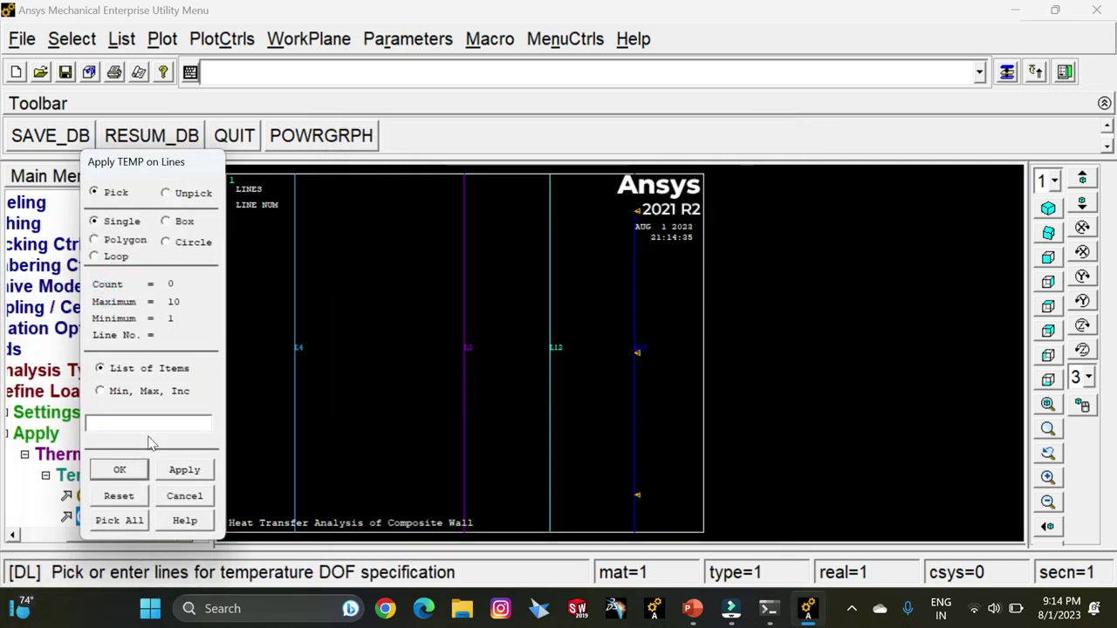
left_click(117, 471)
scroll(624, 349, "down", 4)
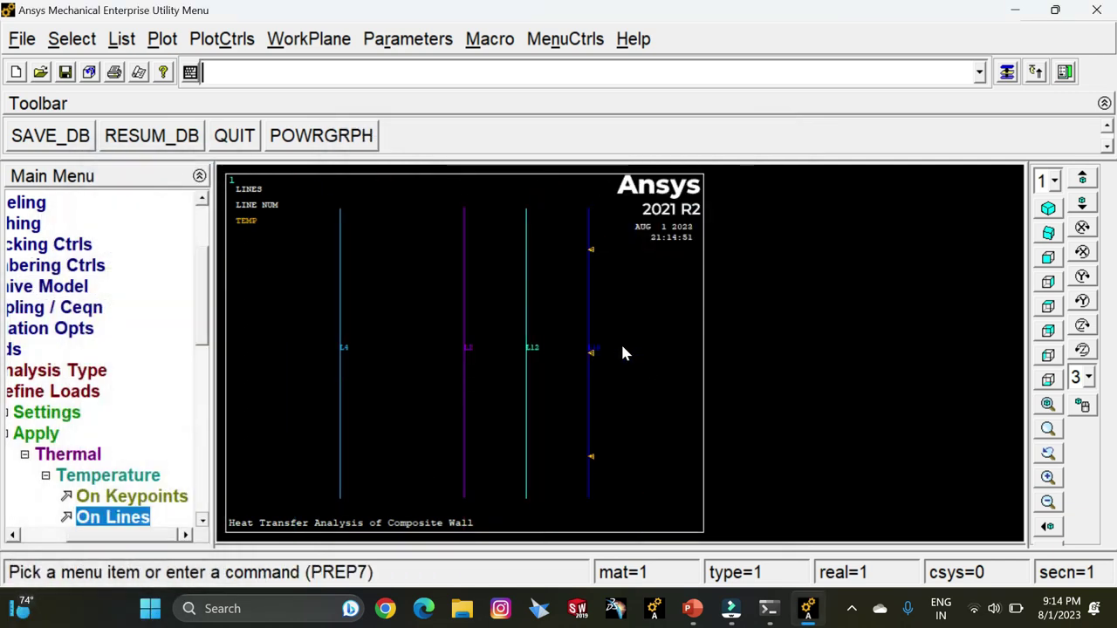
scroll(574, 264, "down", 1)
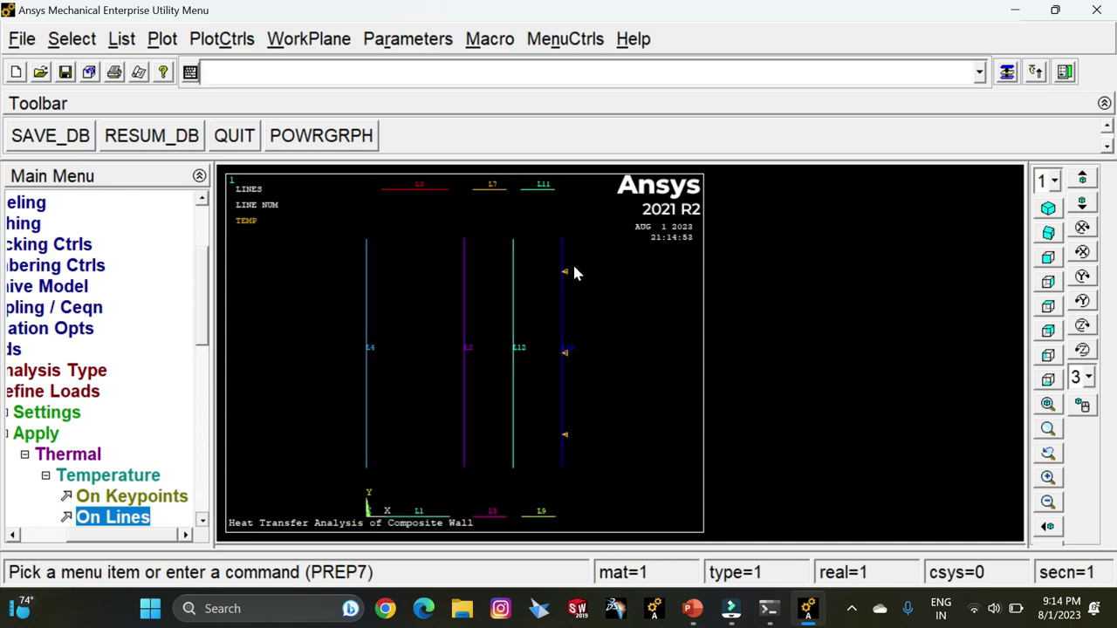
double_click(106, 473)
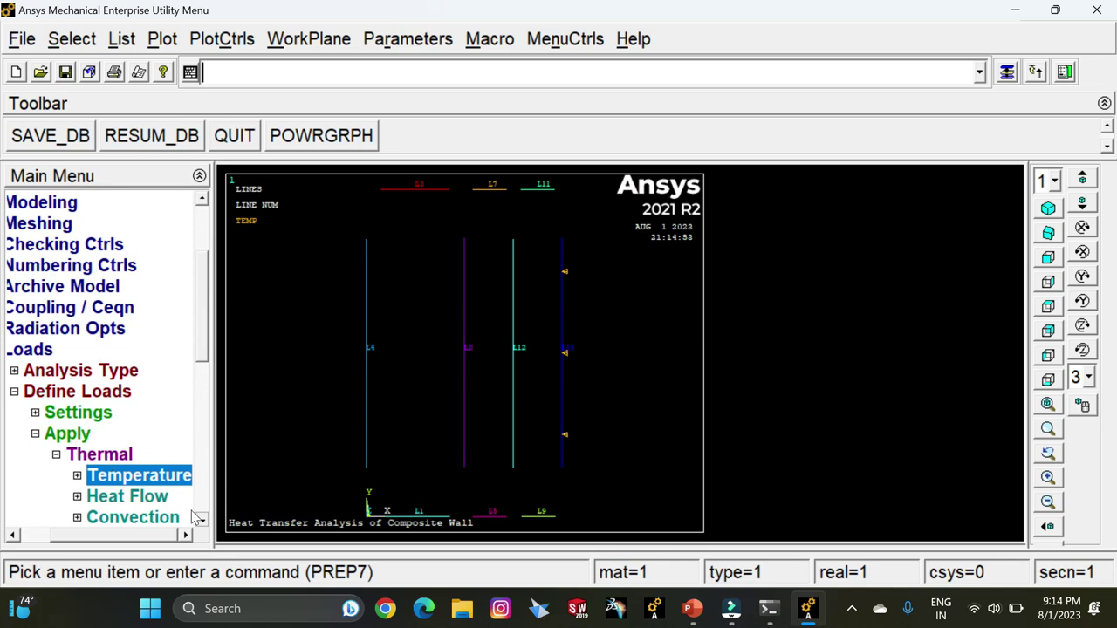
- Apply convection to line L4 with film coefficient 25 and bulk temperature 800
scroll(105, 467, "down", 2)
left_click(133, 476)
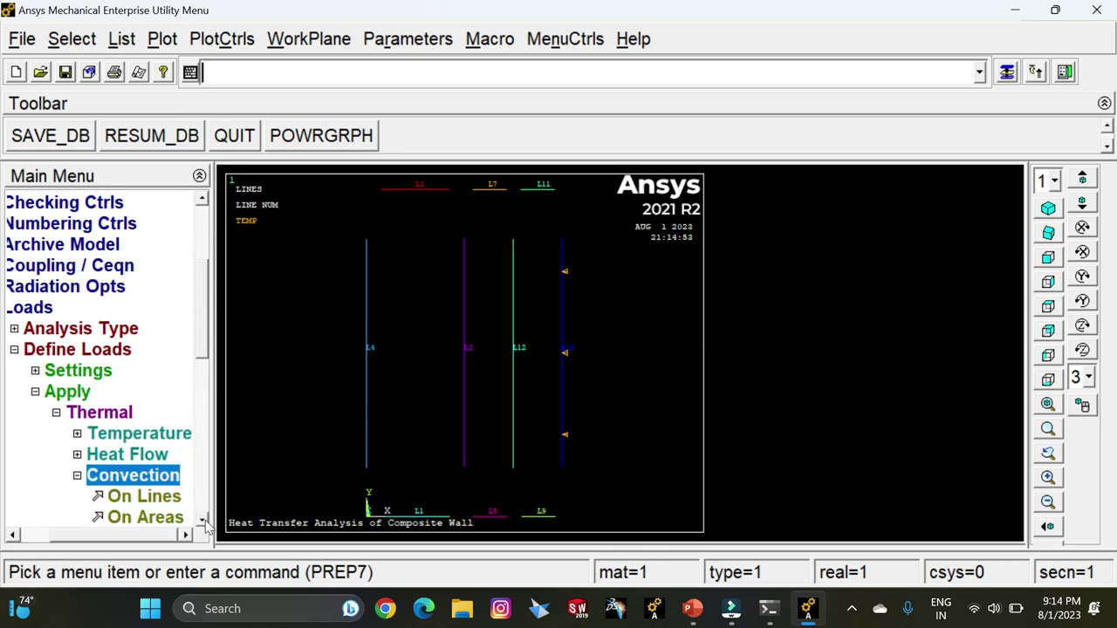
left_click(139, 497)
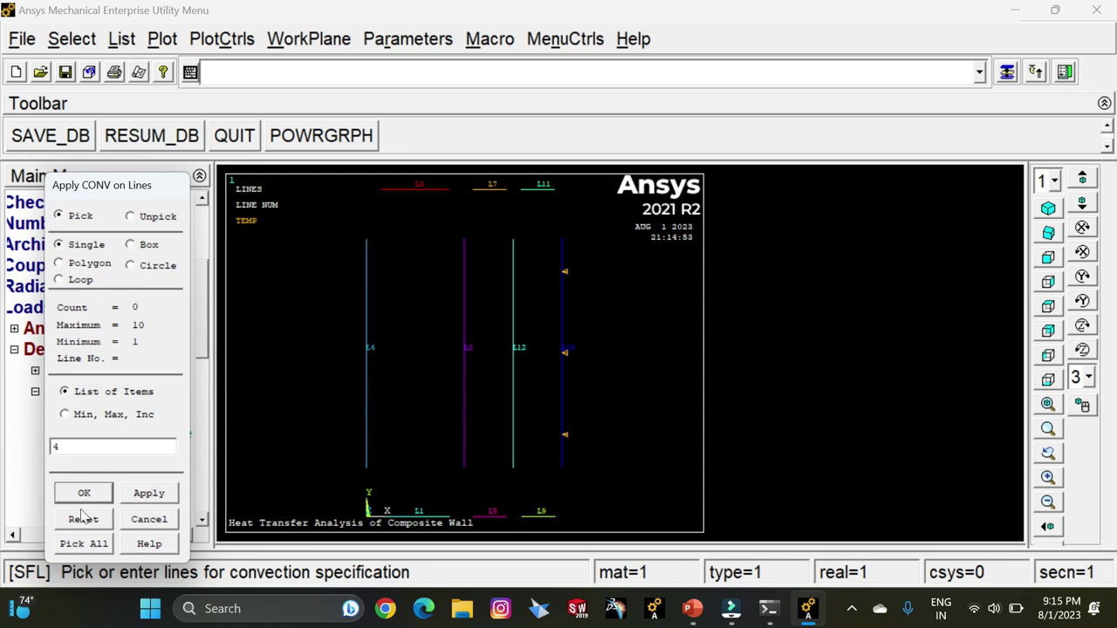
left_click(83, 494)
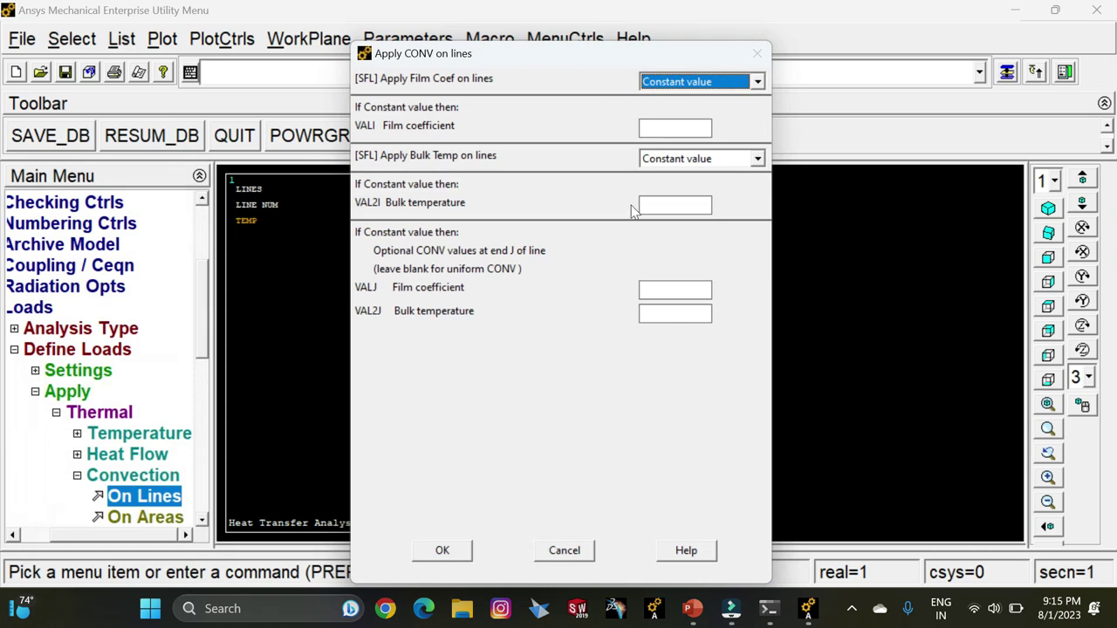
left_click(667, 129)
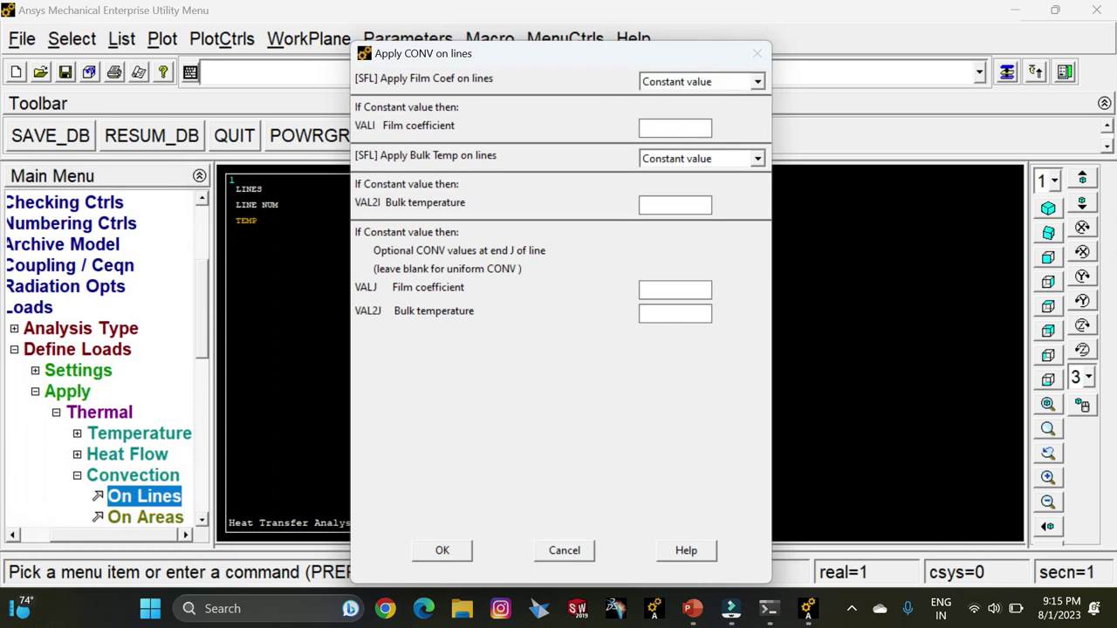
left_click(676, 206)
left_click(445, 550)
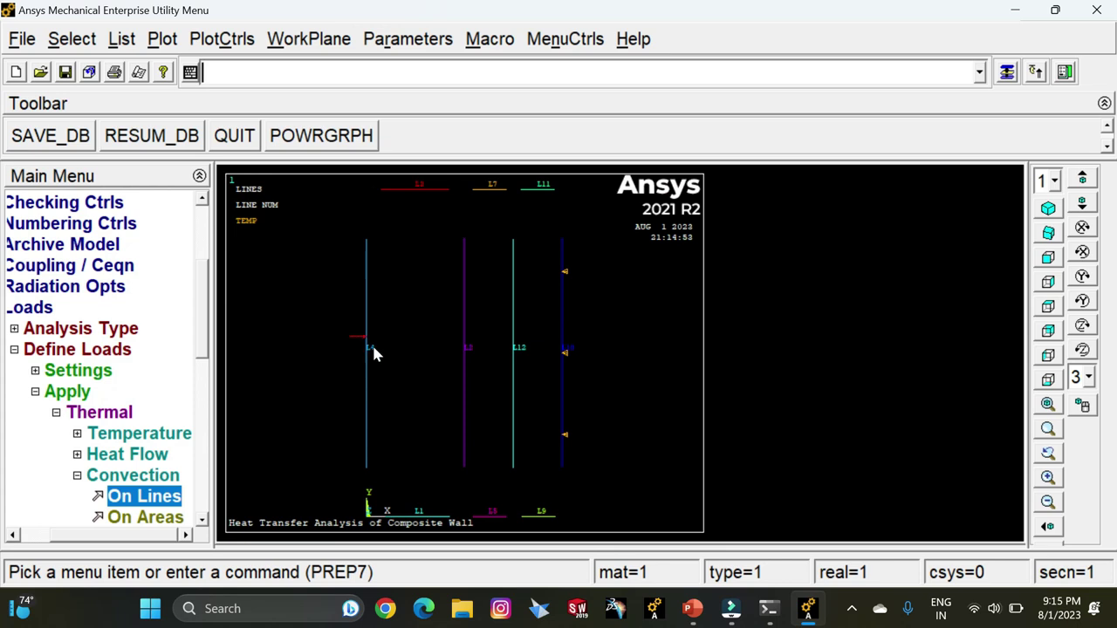
left_click(105, 410)
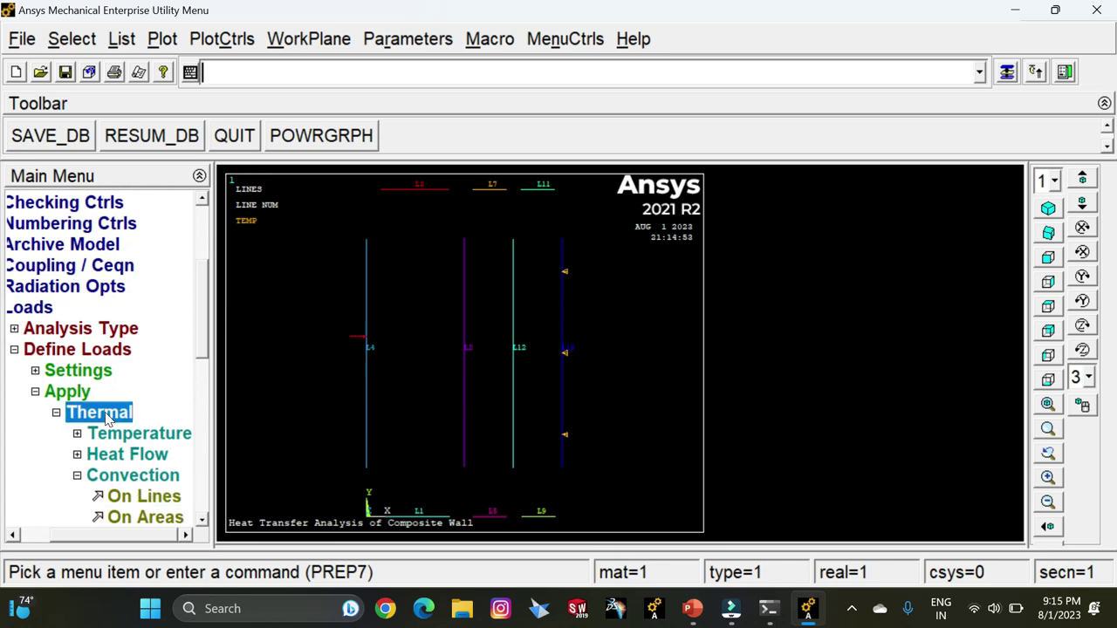
left_click(81, 395)
left_click(77, 349)
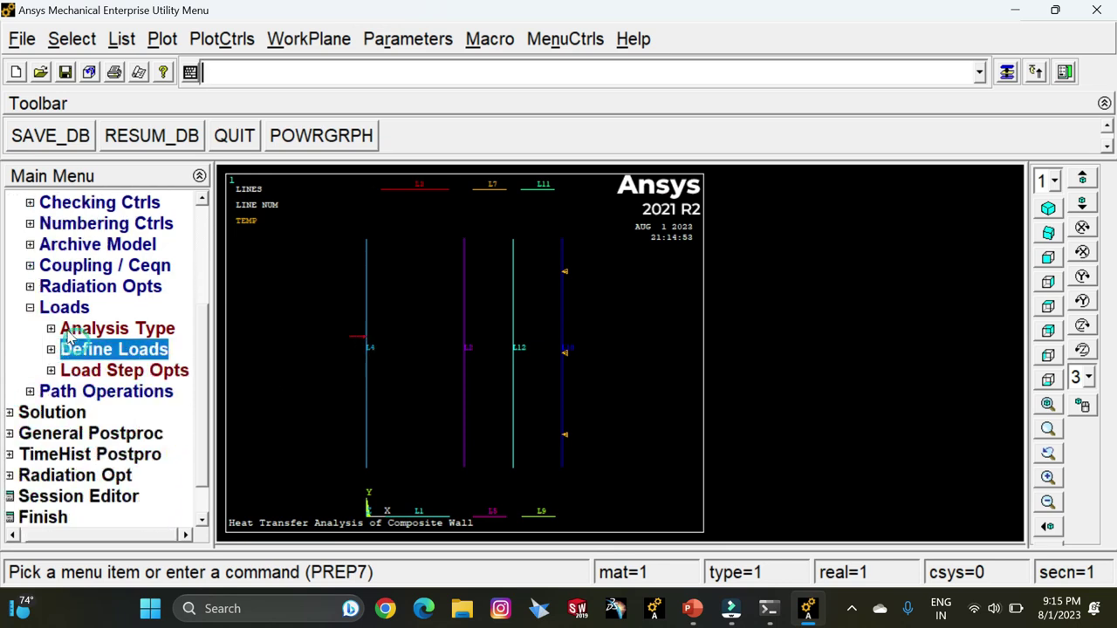
left_click(63, 309)
- Solve the current load step and dismiss the 'Solution is done!' note
left_click(58, 393)
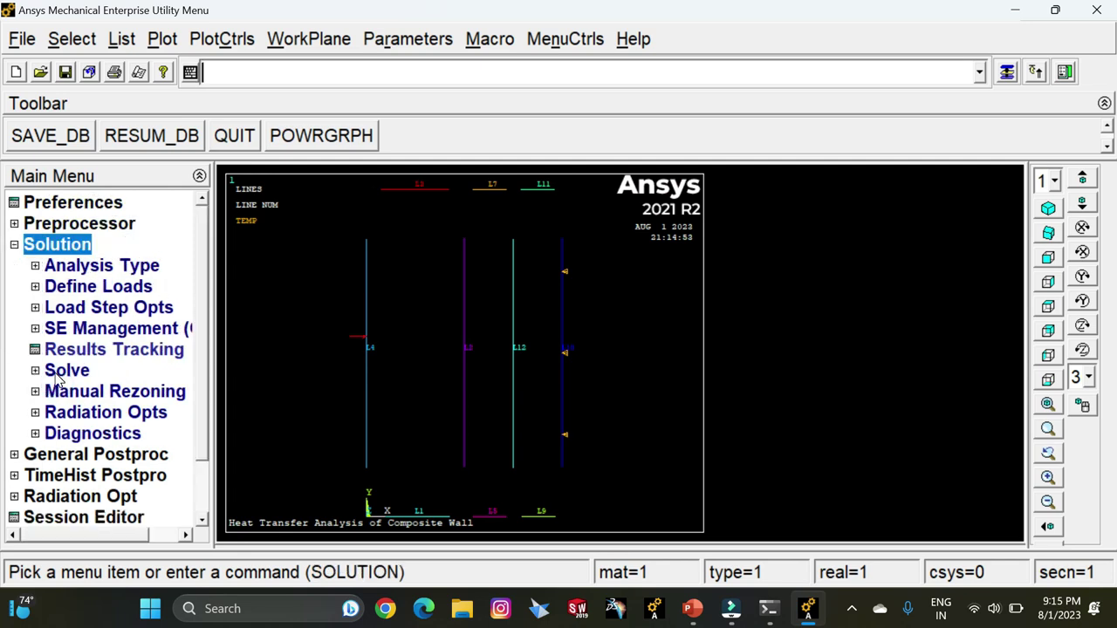
left_click(63, 371)
left_click(83, 392)
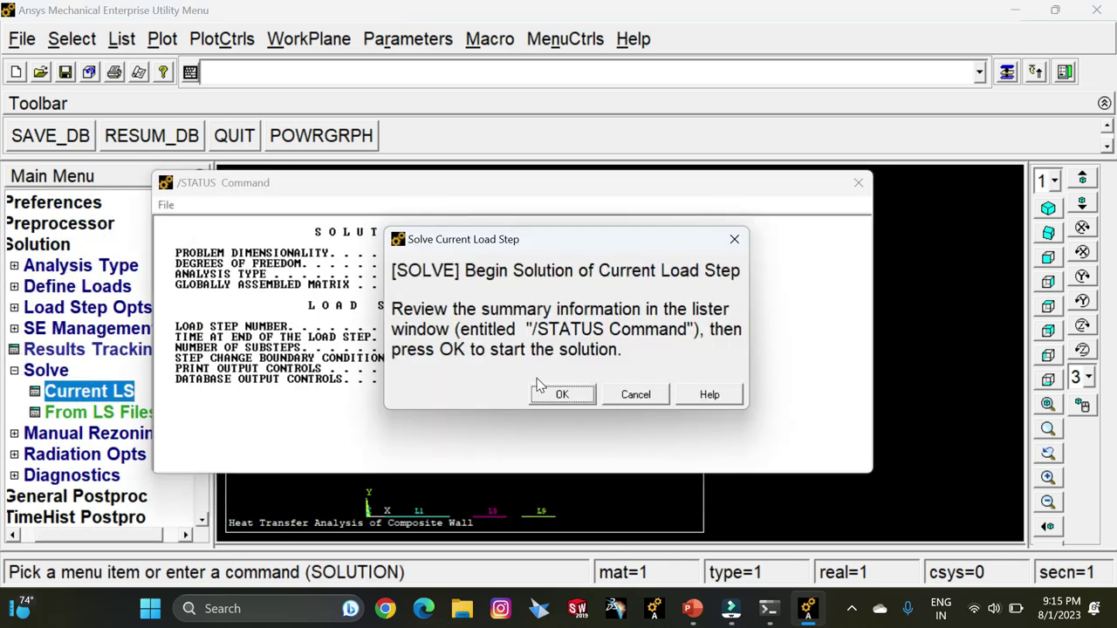
left_click(561, 398)
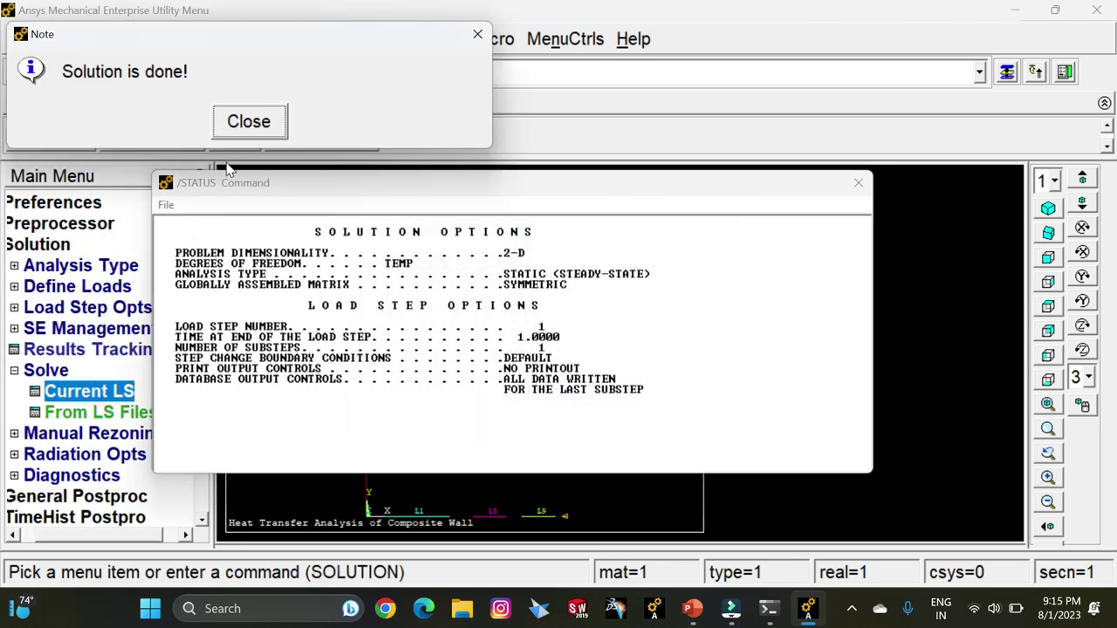
left_click(248, 121)
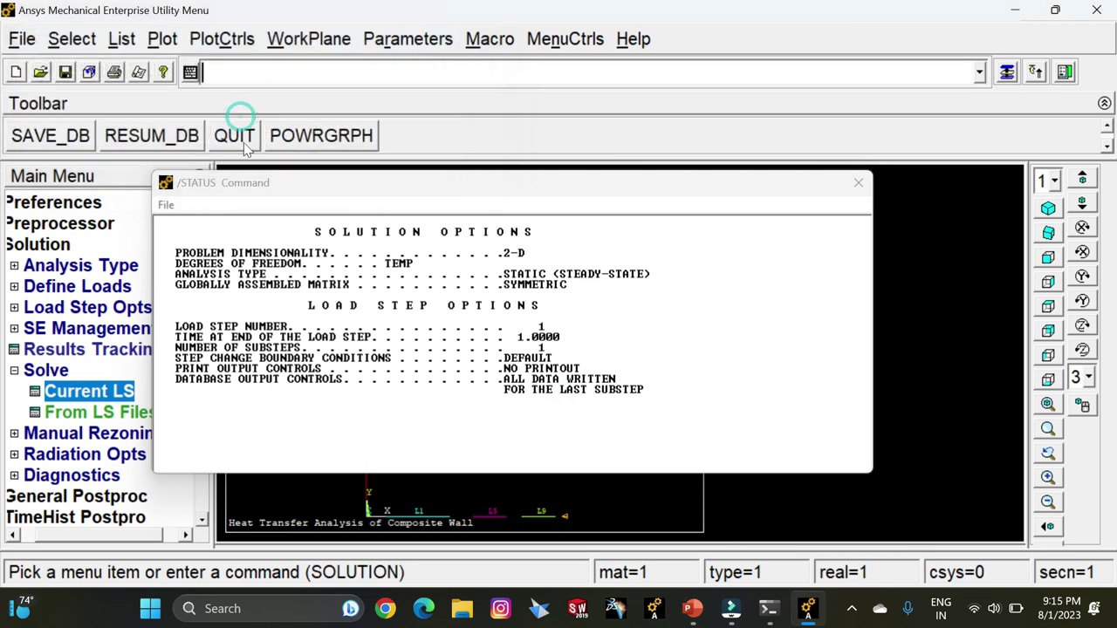
left_click(166, 206)
- Close the status window and contour nodal temperature across the wall, 20 to 304.762
left_click(197, 282)
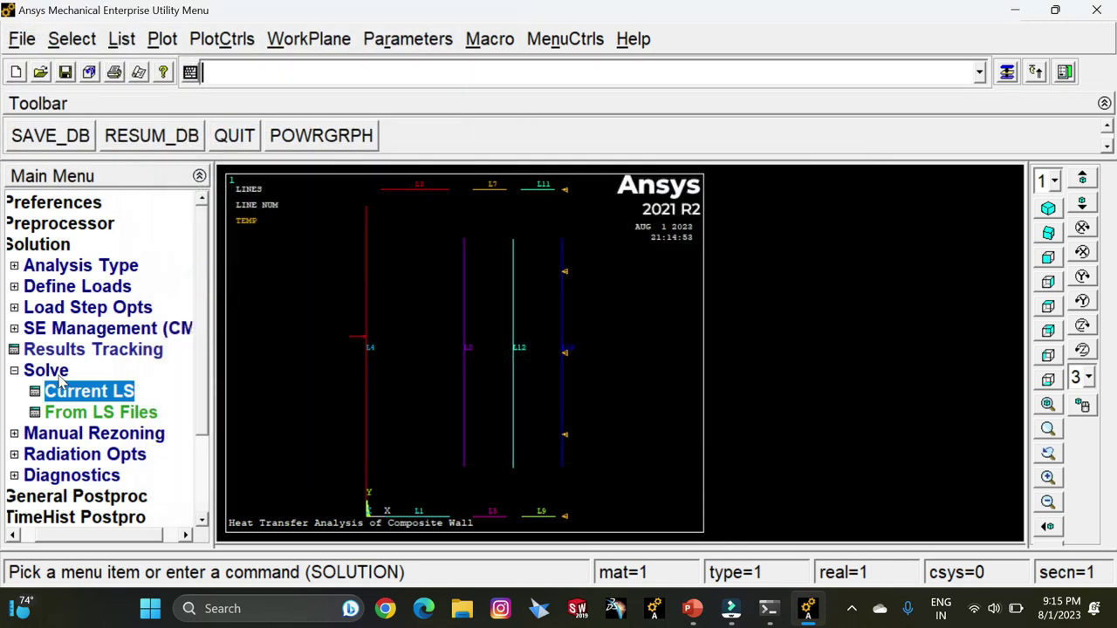
left_click(52, 371)
left_click(53, 244)
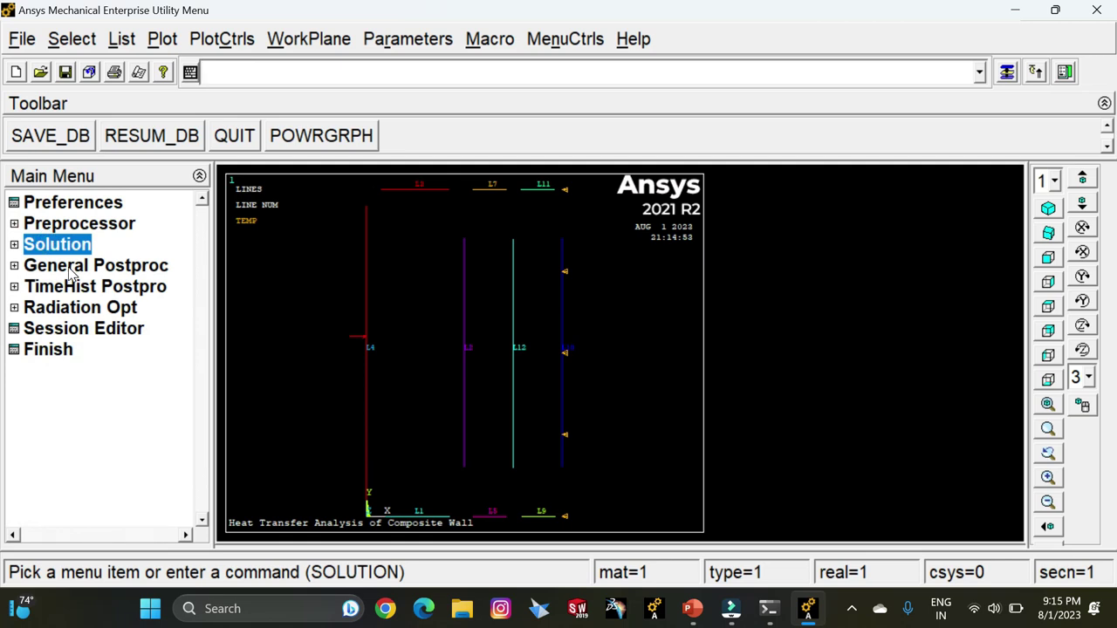
left_click(70, 267)
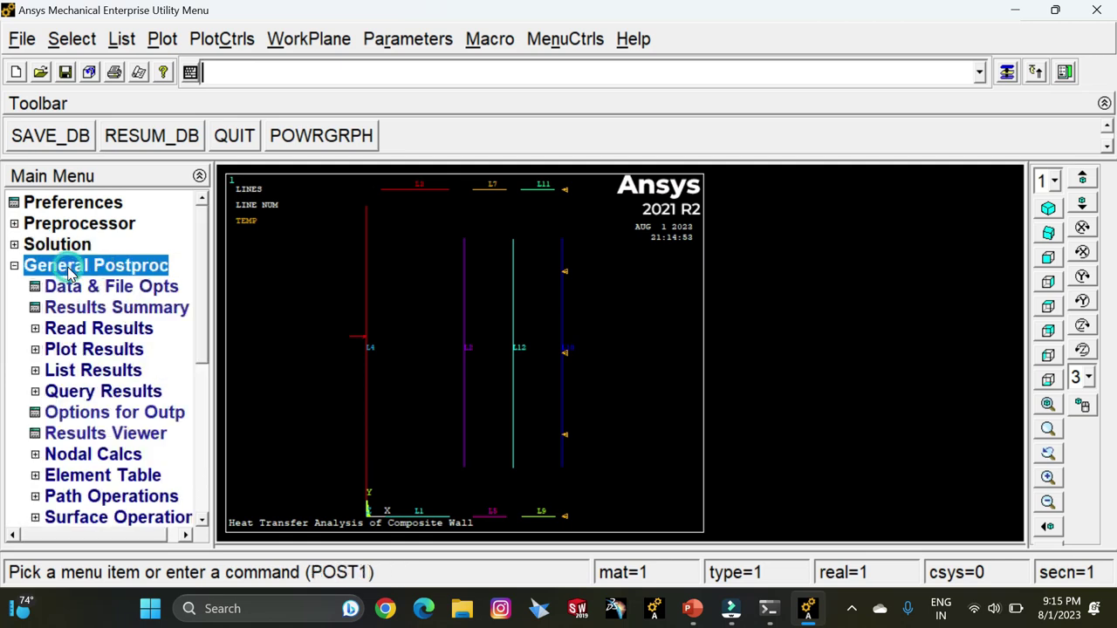
left_click(90, 351)
left_click(99, 373)
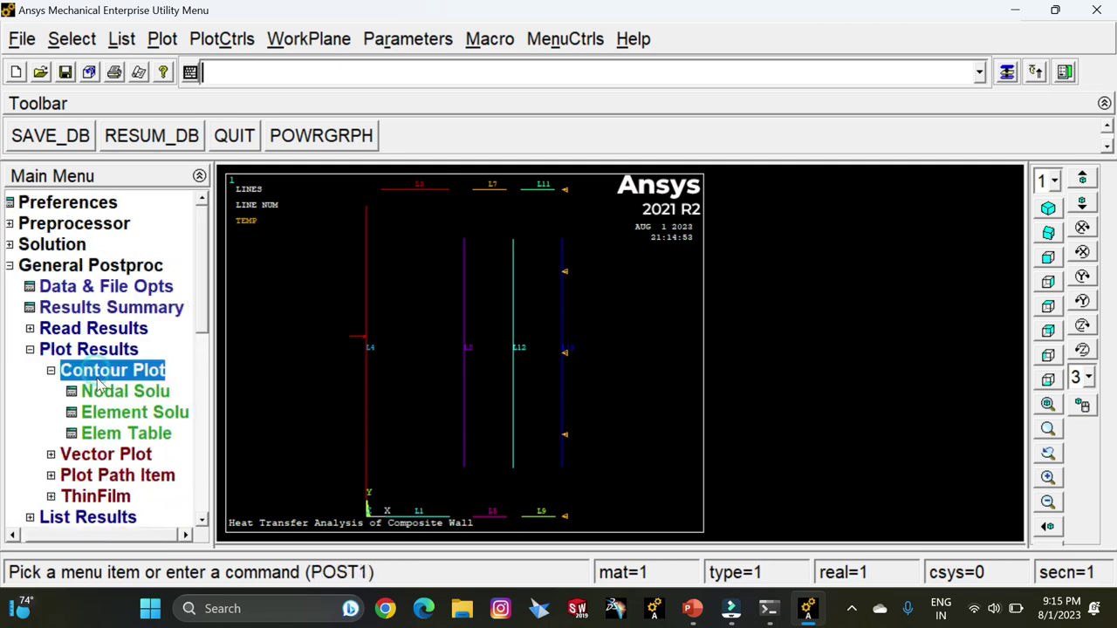
left_click(118, 391)
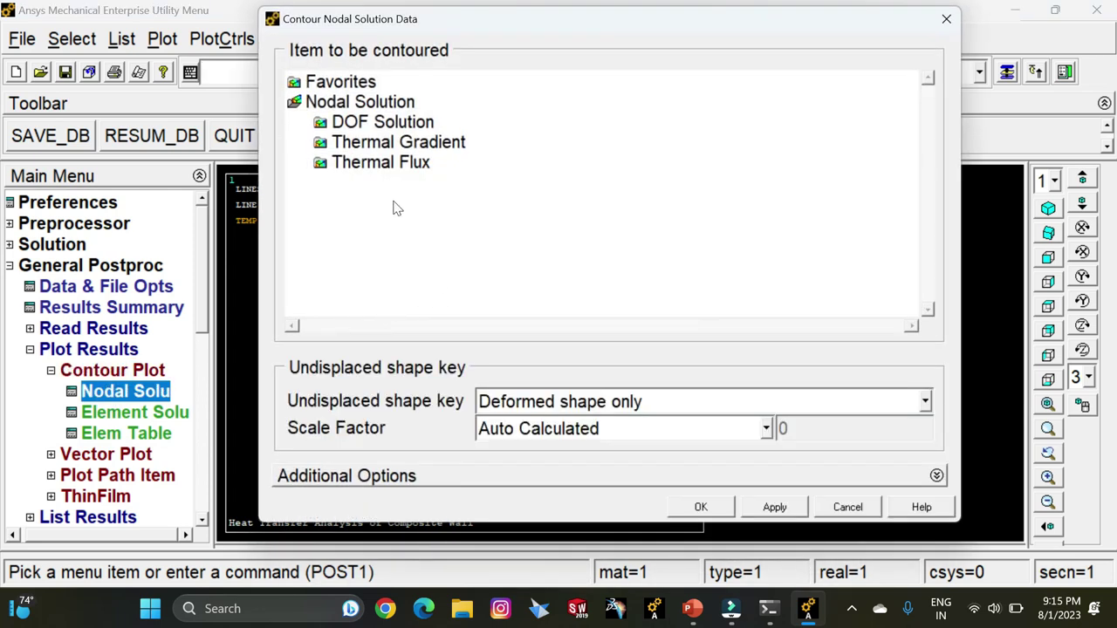
left_click(377, 123)
left_click(393, 141)
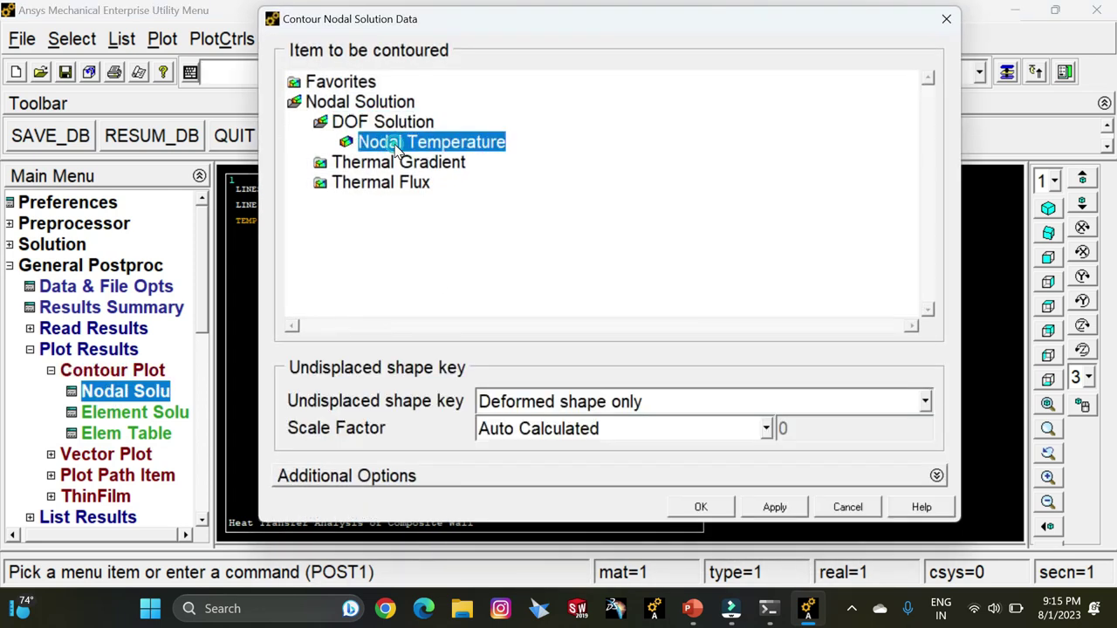
left_click(704, 506)
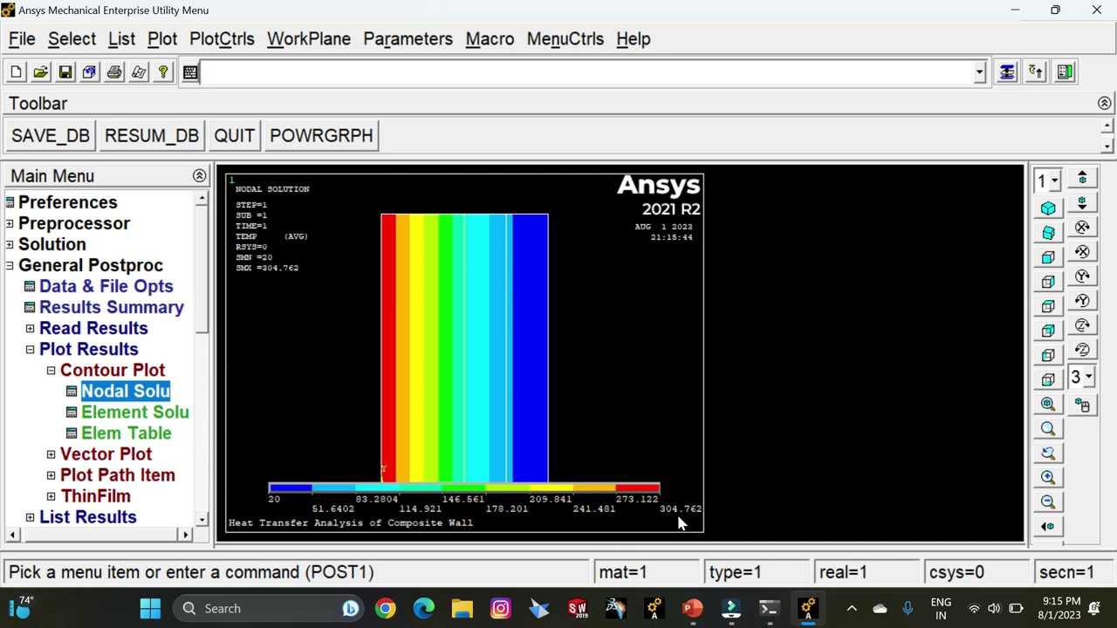
left_click(104, 375)
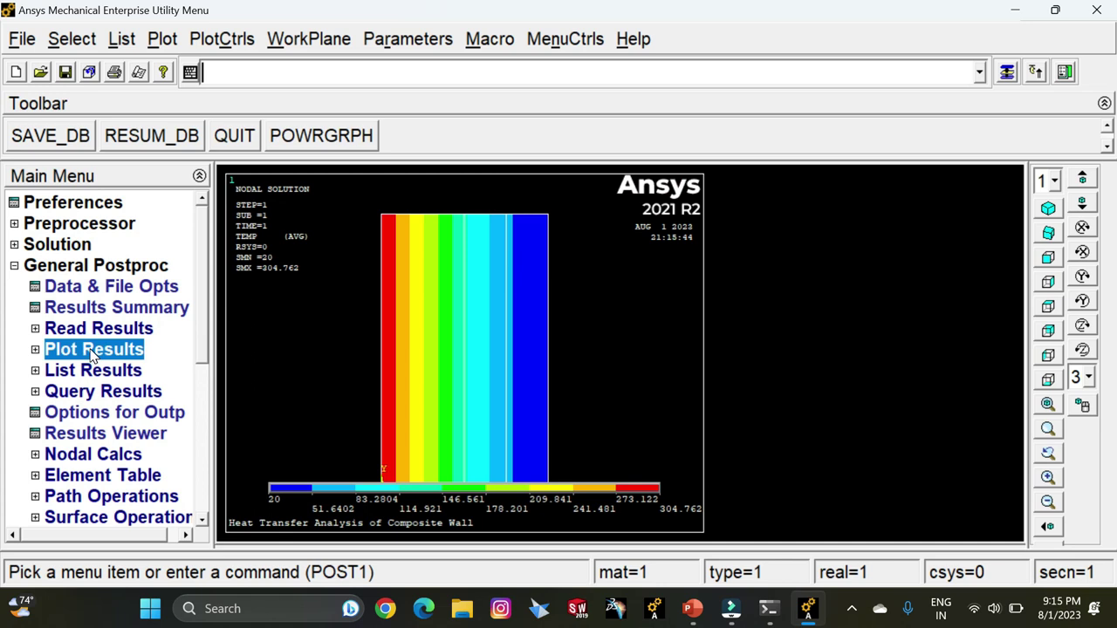
left_click(96, 372)
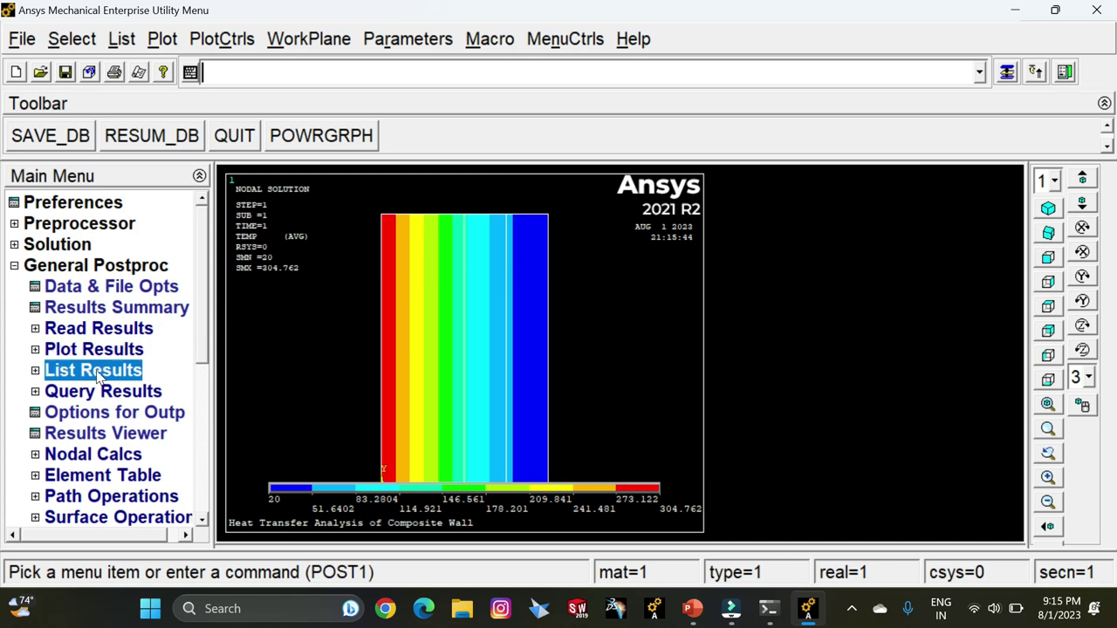
- List the eight nodal temperatures, peaking at 304.76 at node 1, then close the listing
left_click(110, 475)
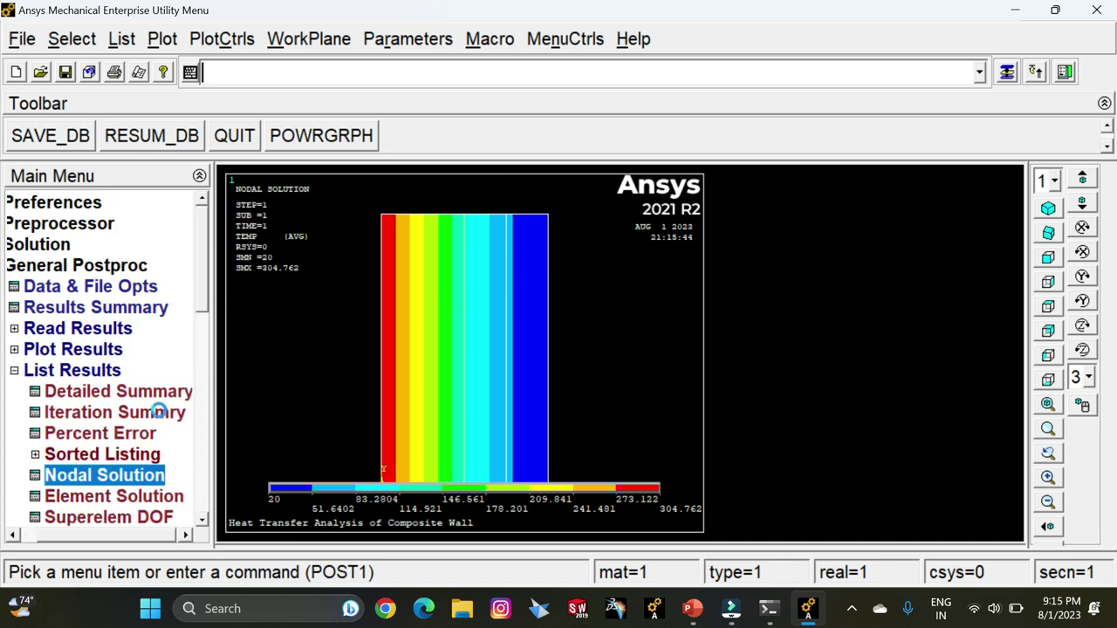
left_click(458, 244)
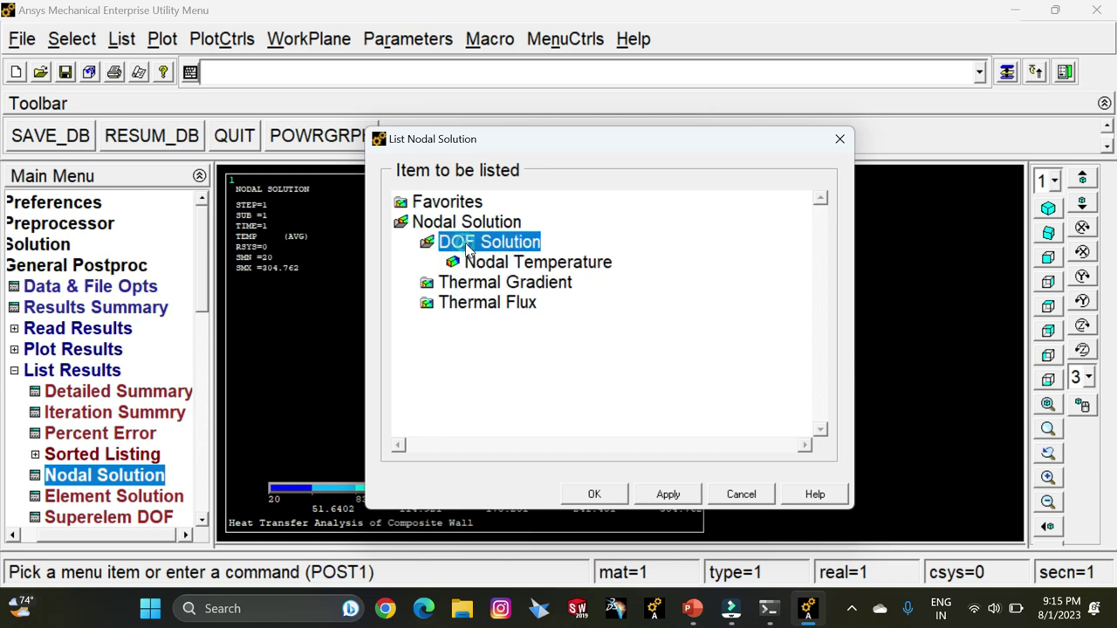
left_click(534, 264)
left_click(594, 494)
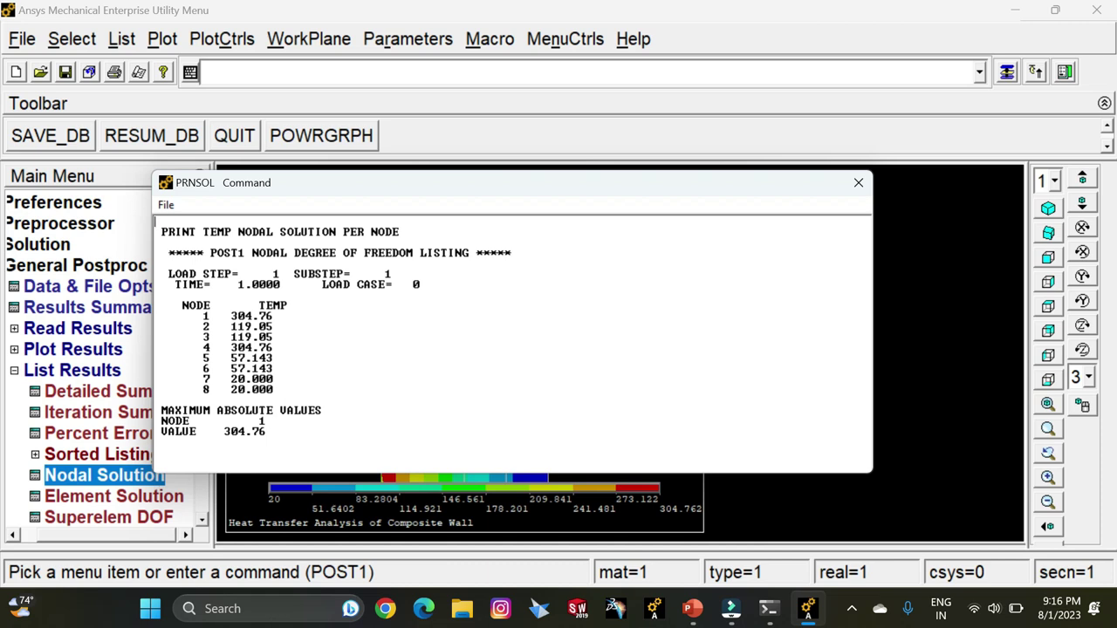
left_click(858, 182)
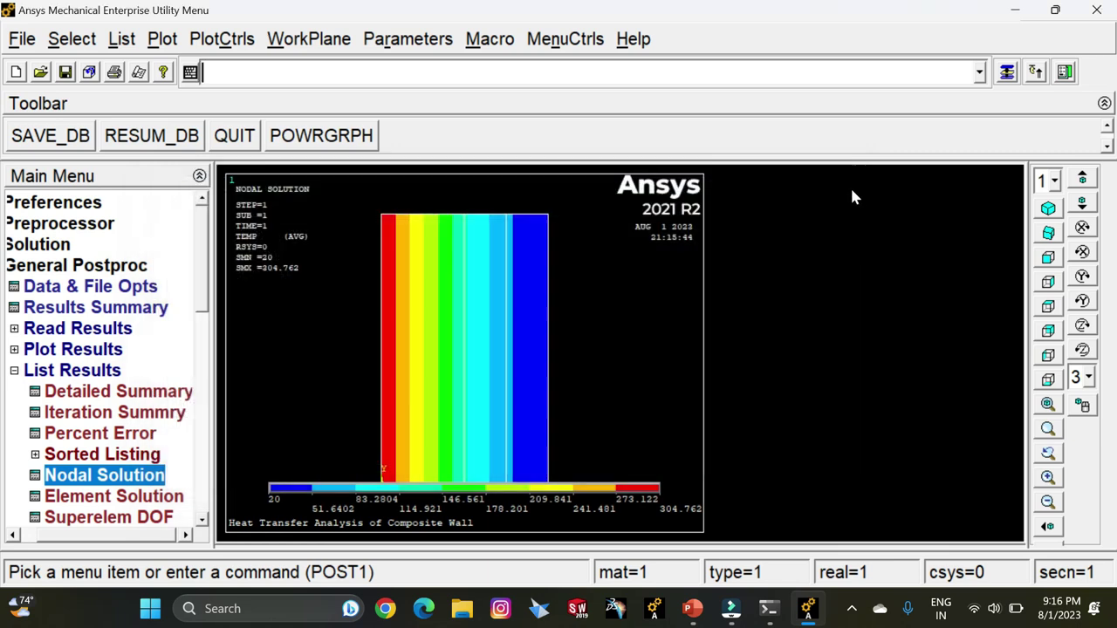
left_click(71, 372)
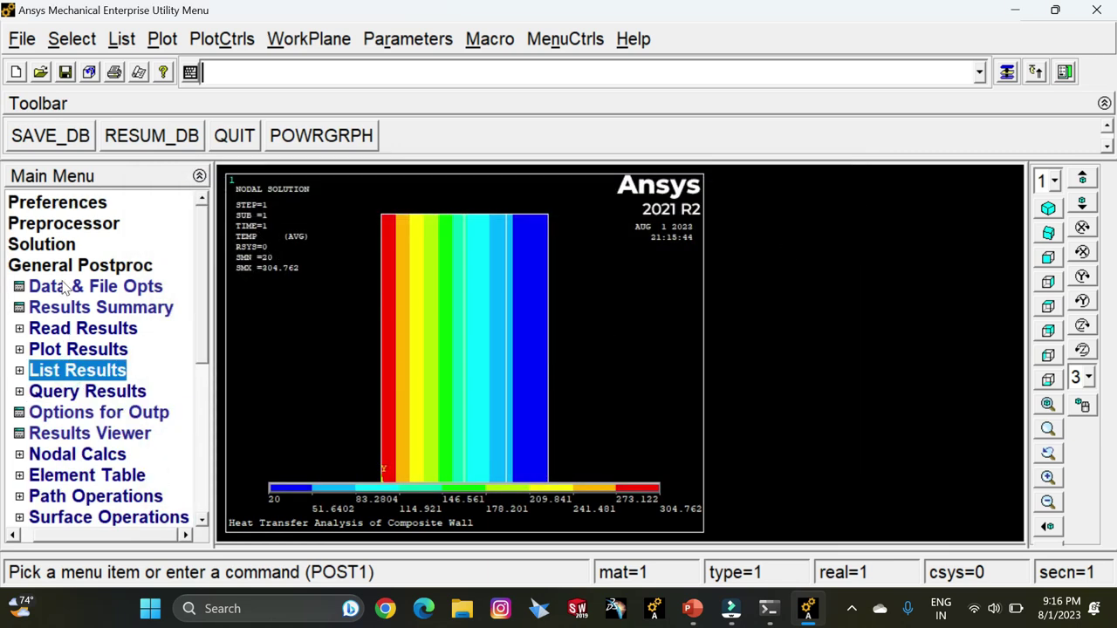
- Reread the results set with the SET command
type("set")
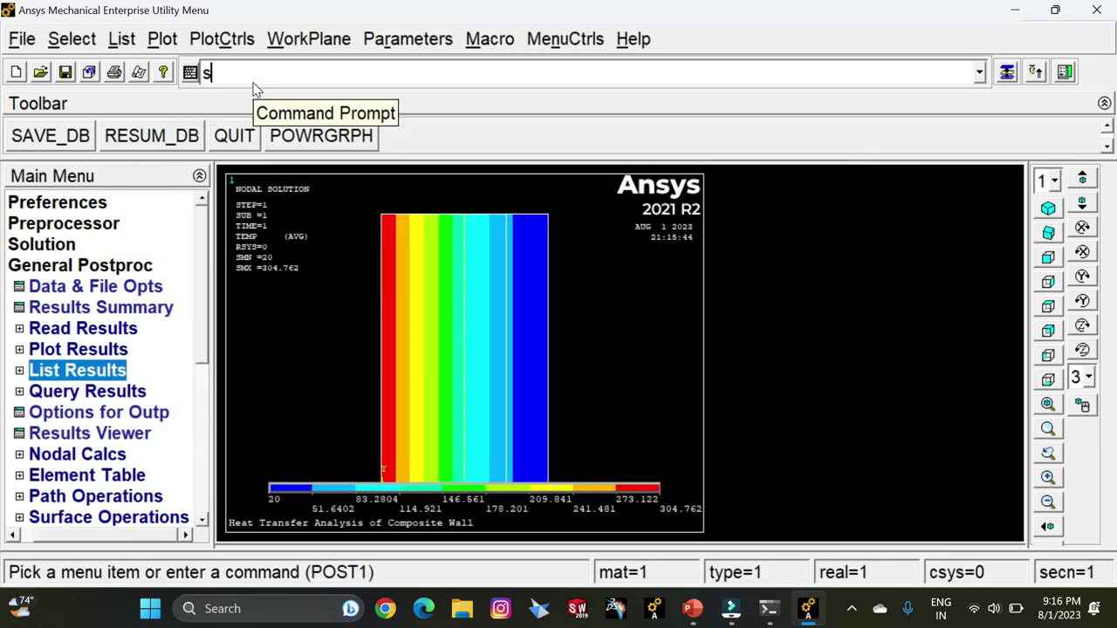
key("Return")
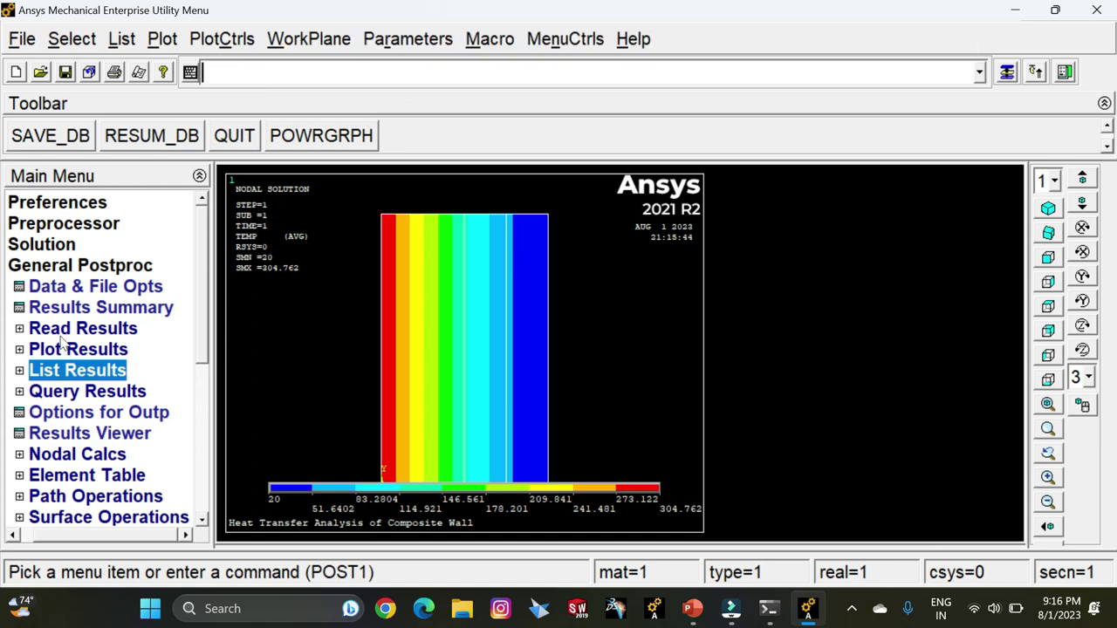
left_click(50, 263)
left_click(50, 264)
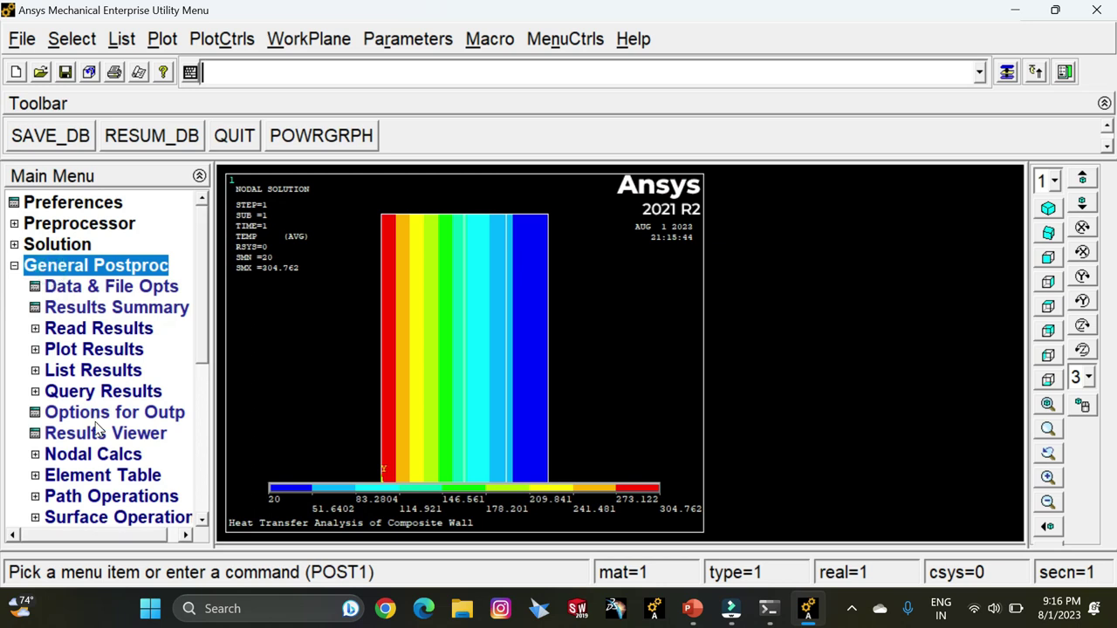
- Add element table item TFX from Flux & gradient thermal flux, then close the dialog
left_click(98, 476)
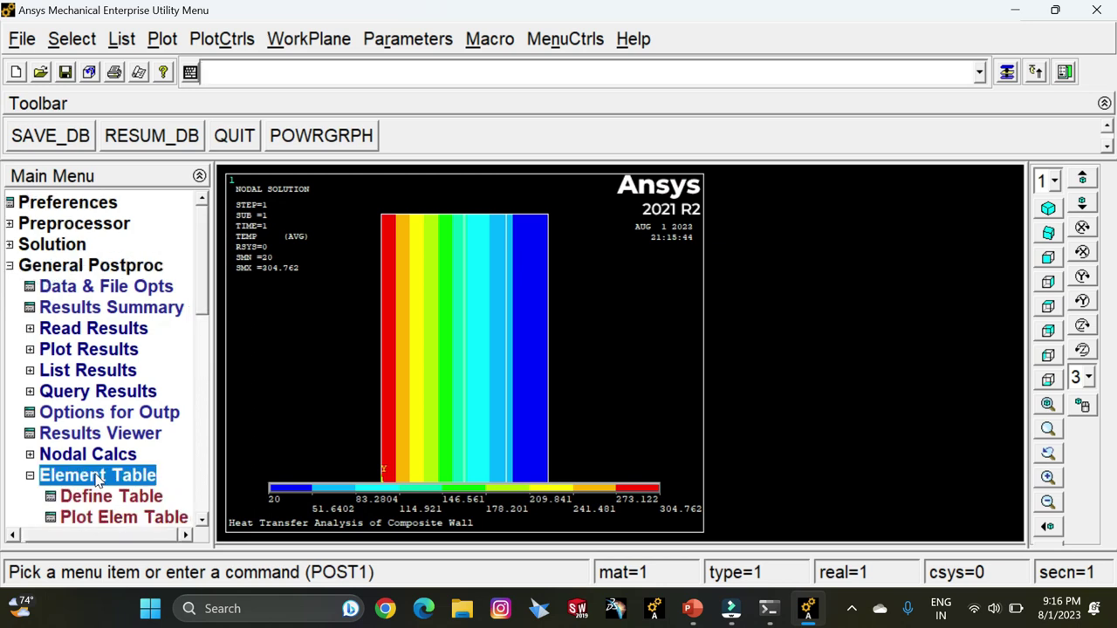
left_click(110, 497)
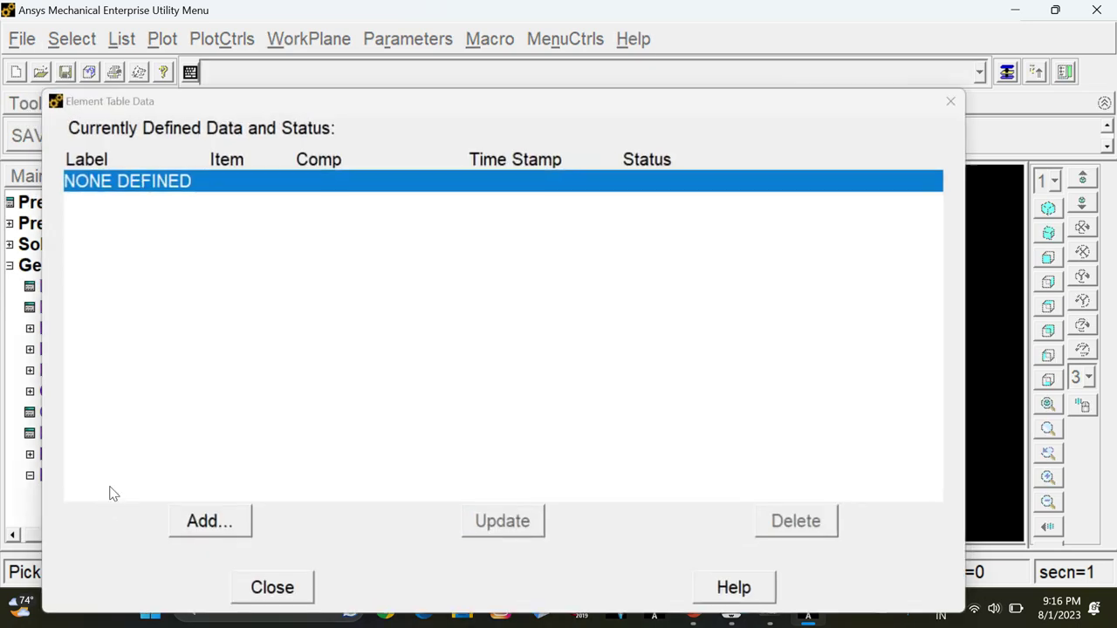
left_click(208, 522)
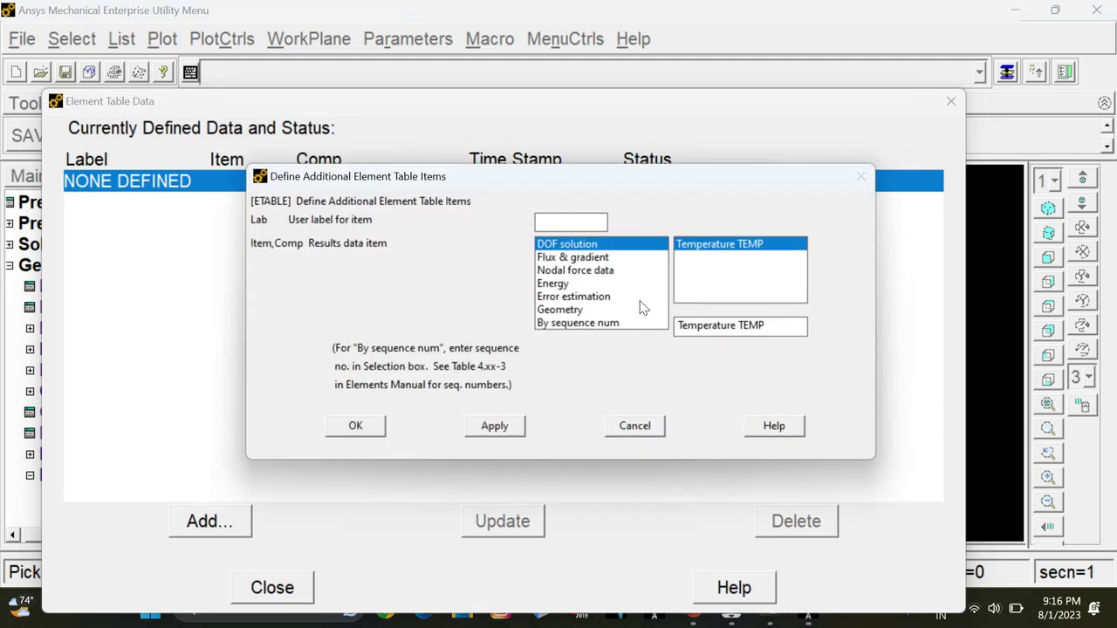
left_click(575, 324)
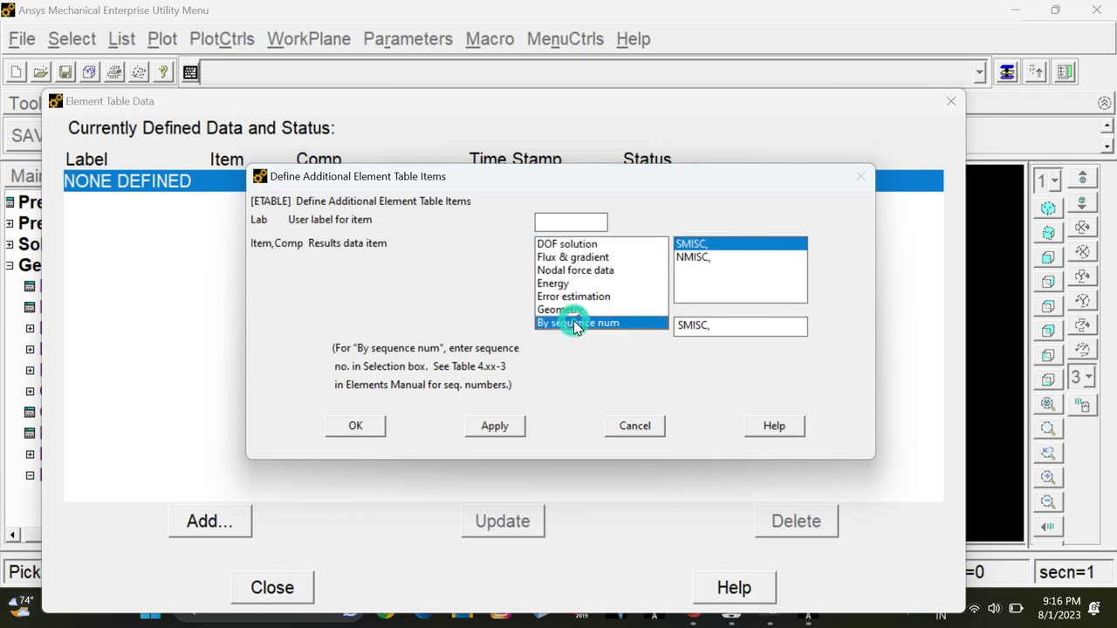
left_click(567, 261)
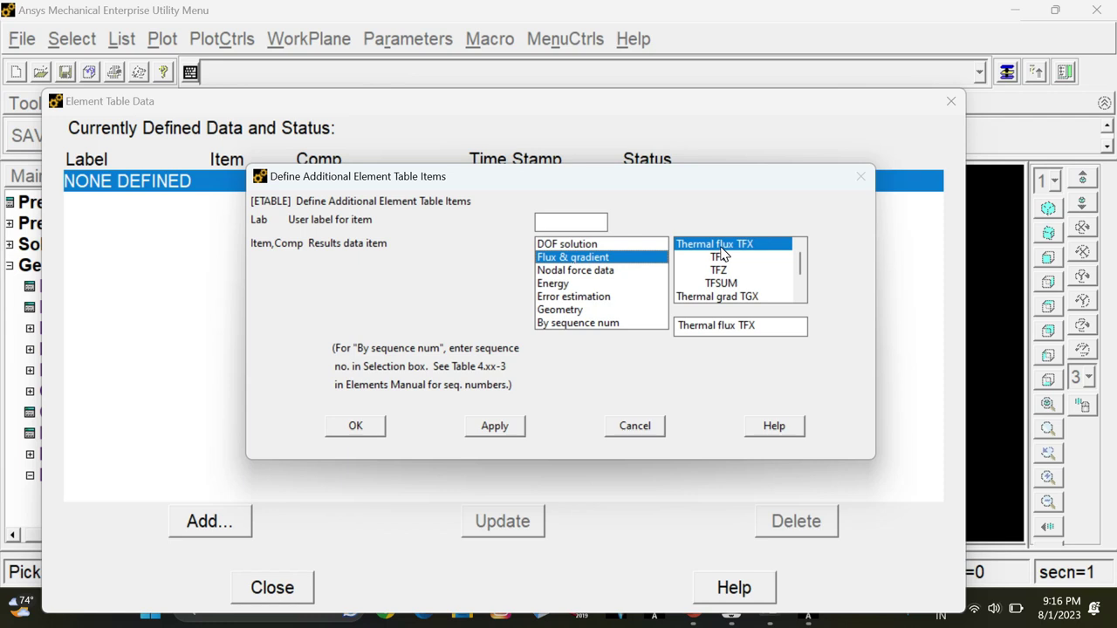
left_click(355, 425)
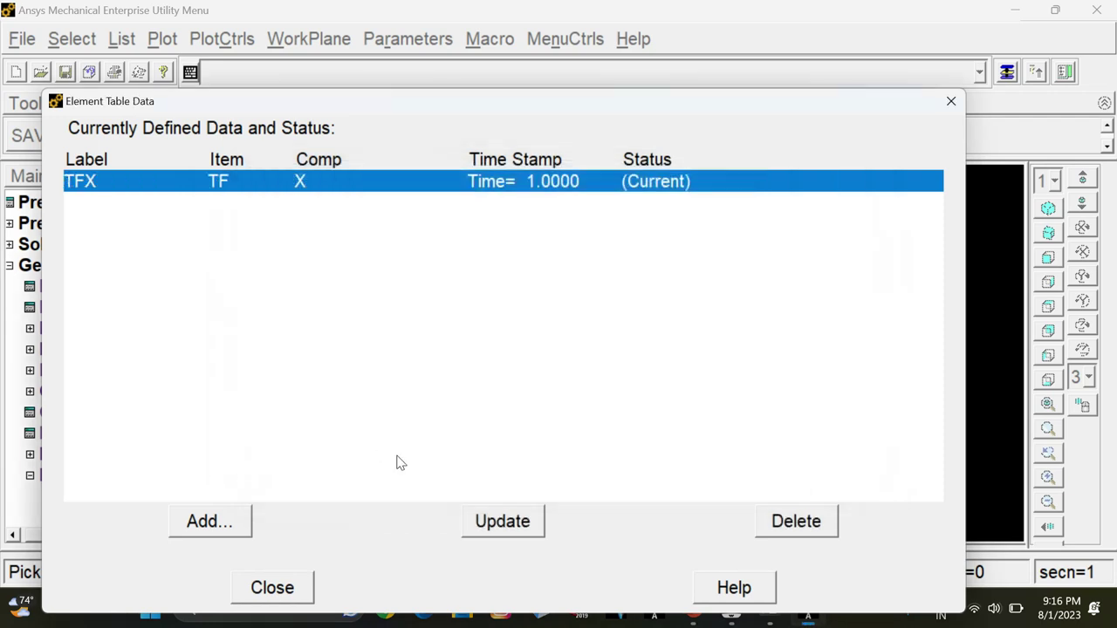
left_click(271, 590)
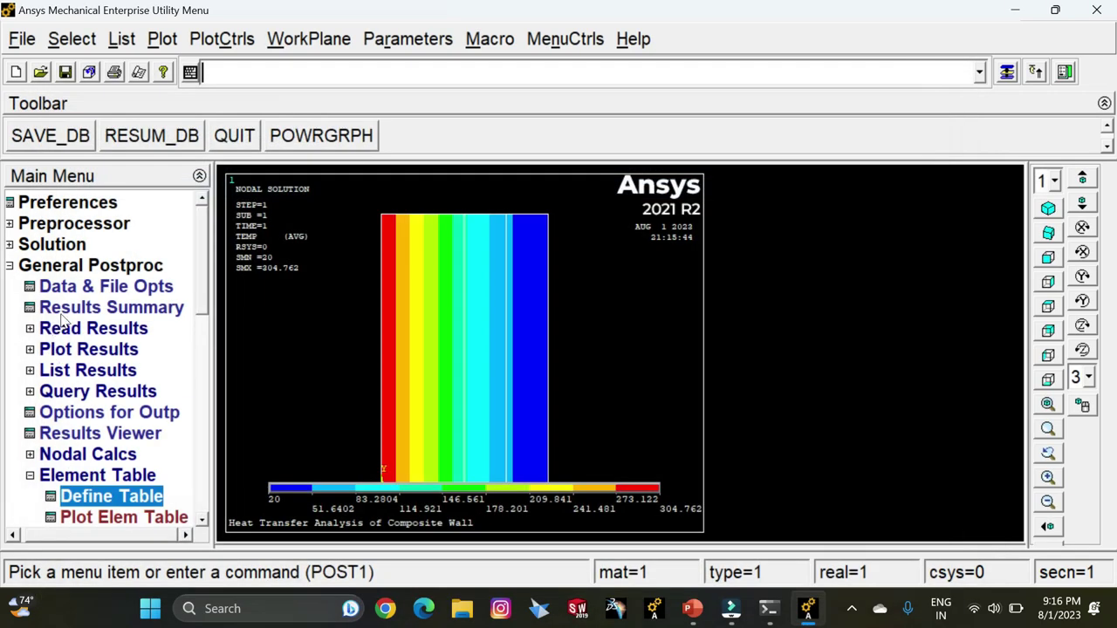
left_click(87, 349)
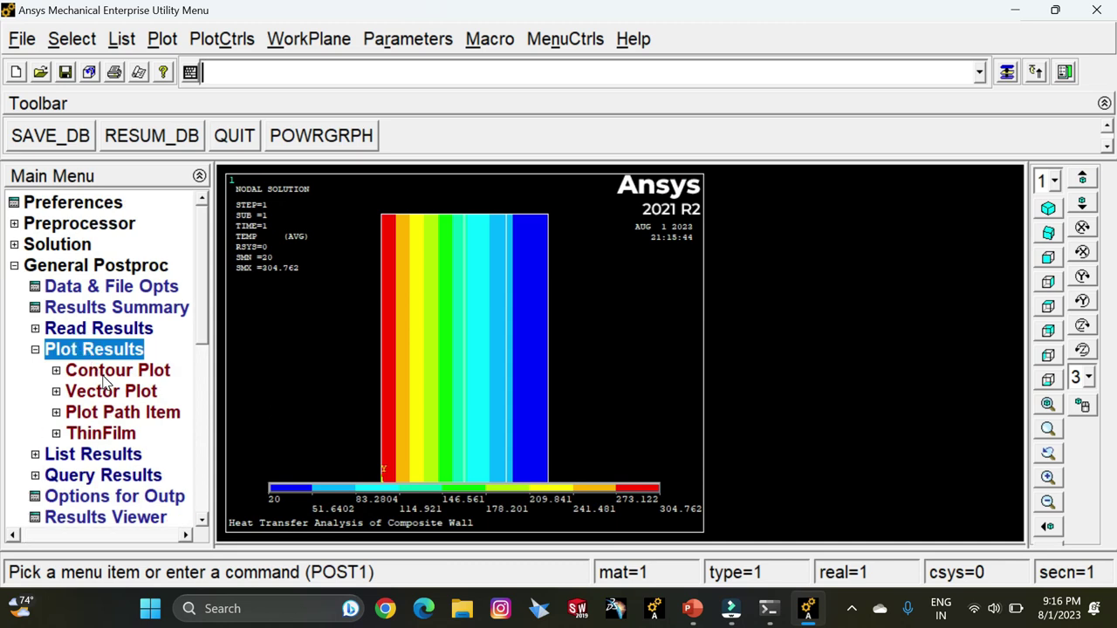
- Contour element table TFX averaged at common nodes, showing a uniform 12381
left_click(103, 373)
left_click(124, 433)
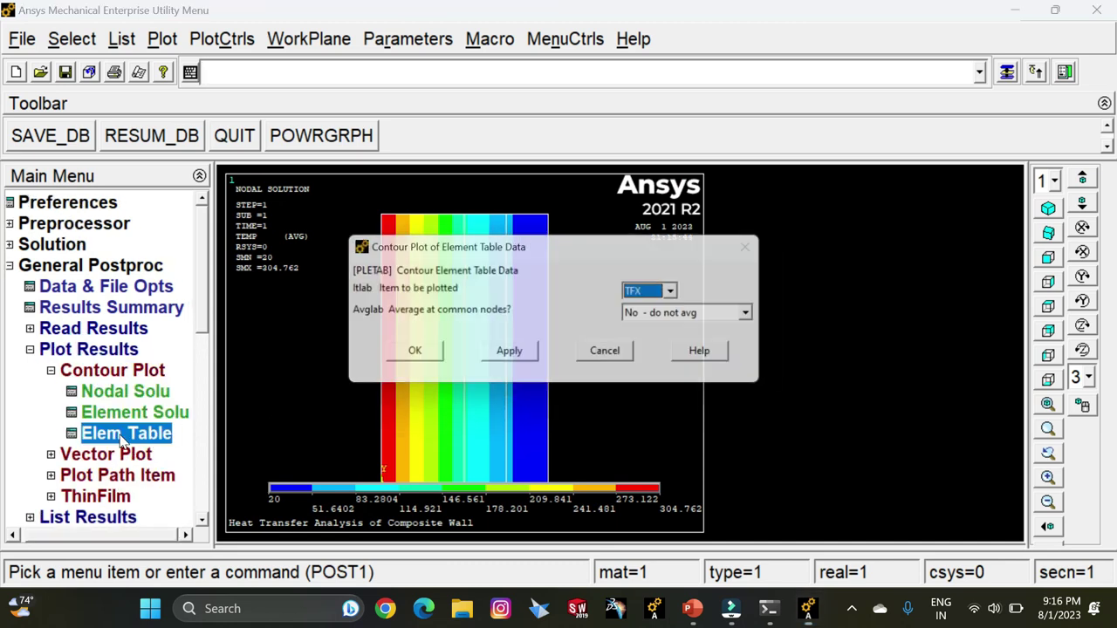
left_click(763, 316)
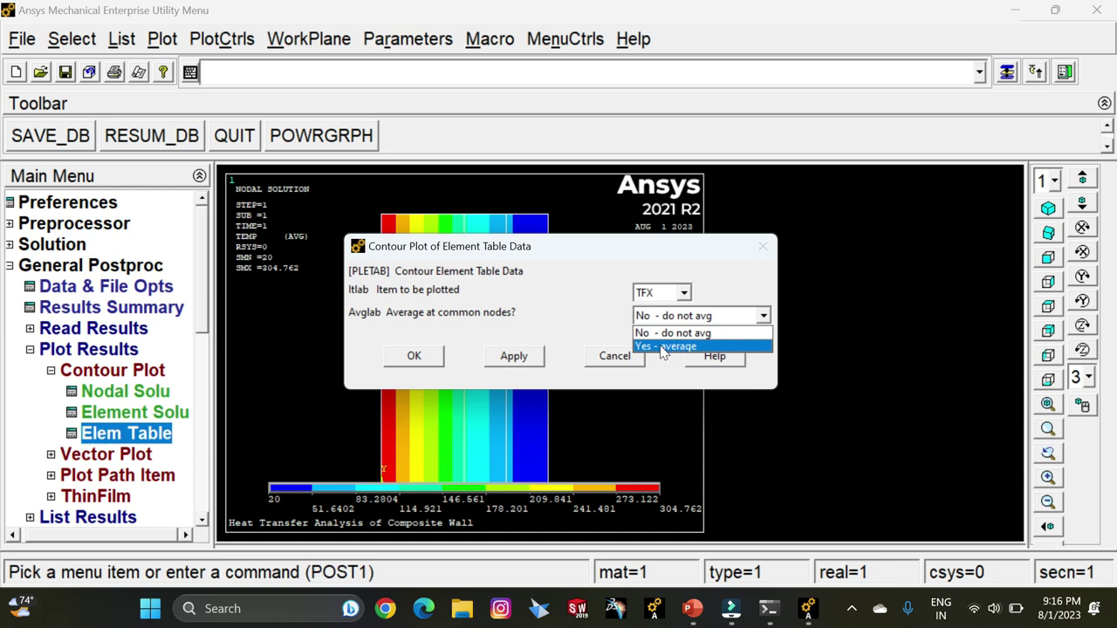
left_click(664, 347)
left_click(413, 356)
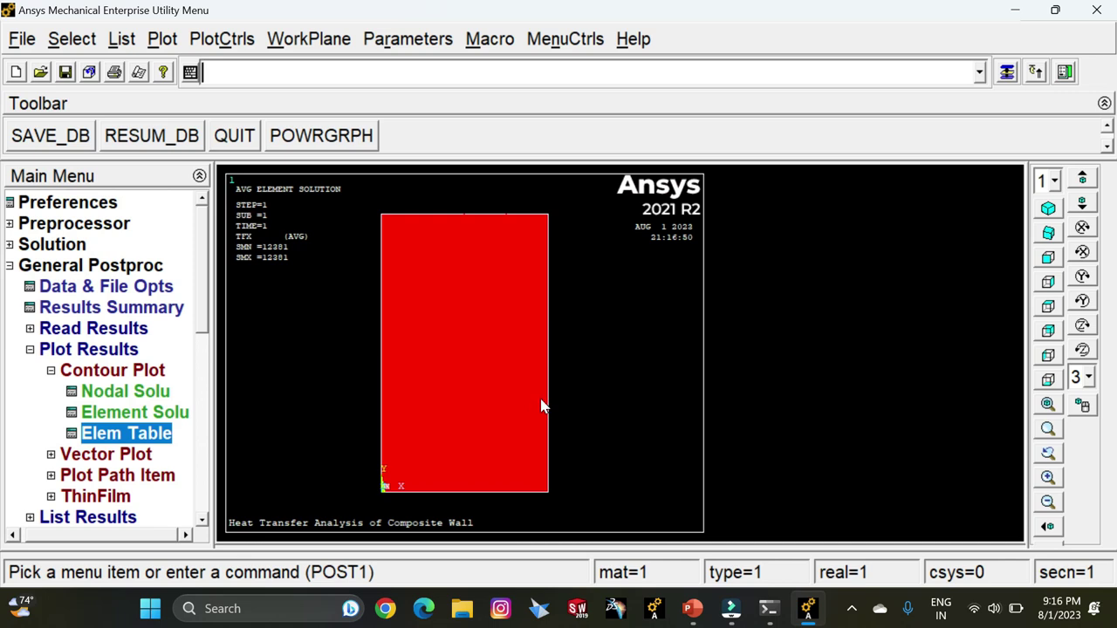
left_click(90, 373)
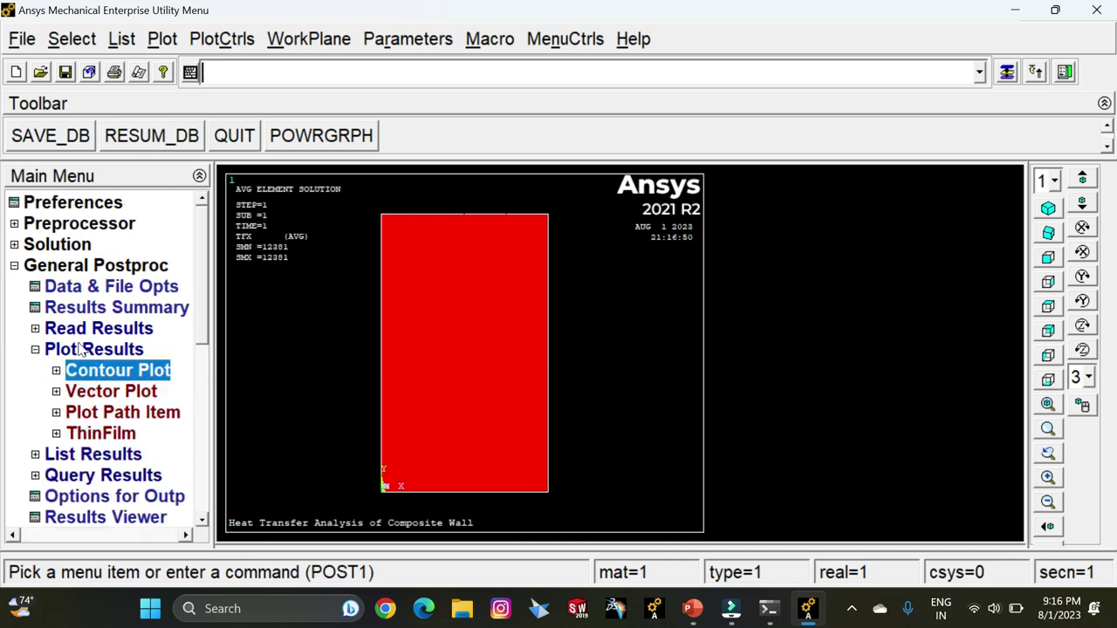
left_click(81, 349)
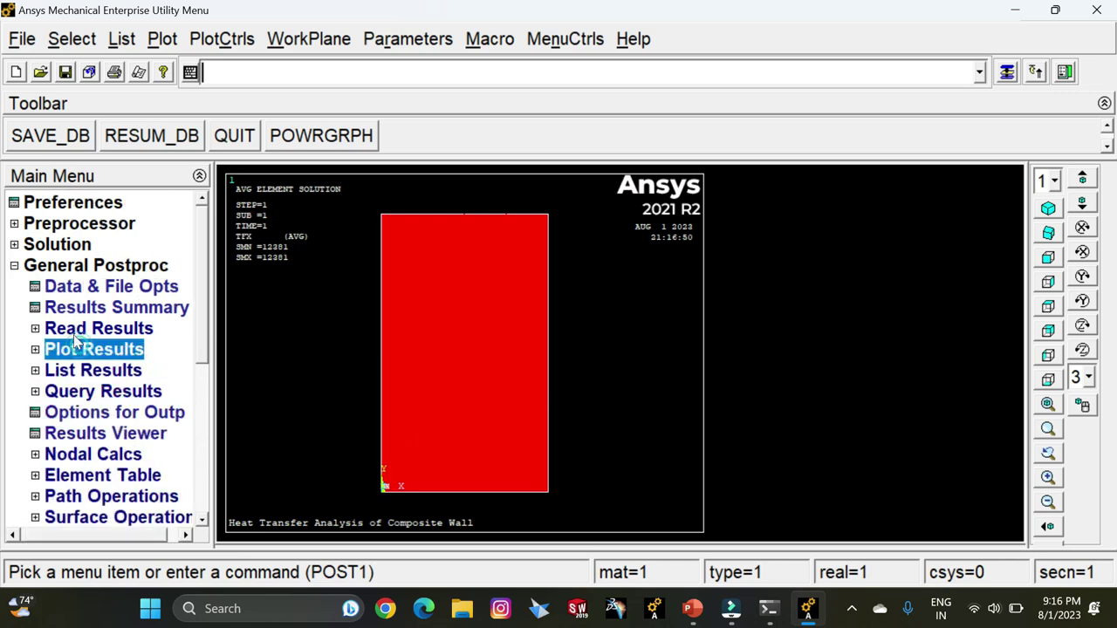
left_click(61, 267)
- Animate the Temperature TEMP contour with 10 frames and a 0.5 s delay
left_click(221, 38)
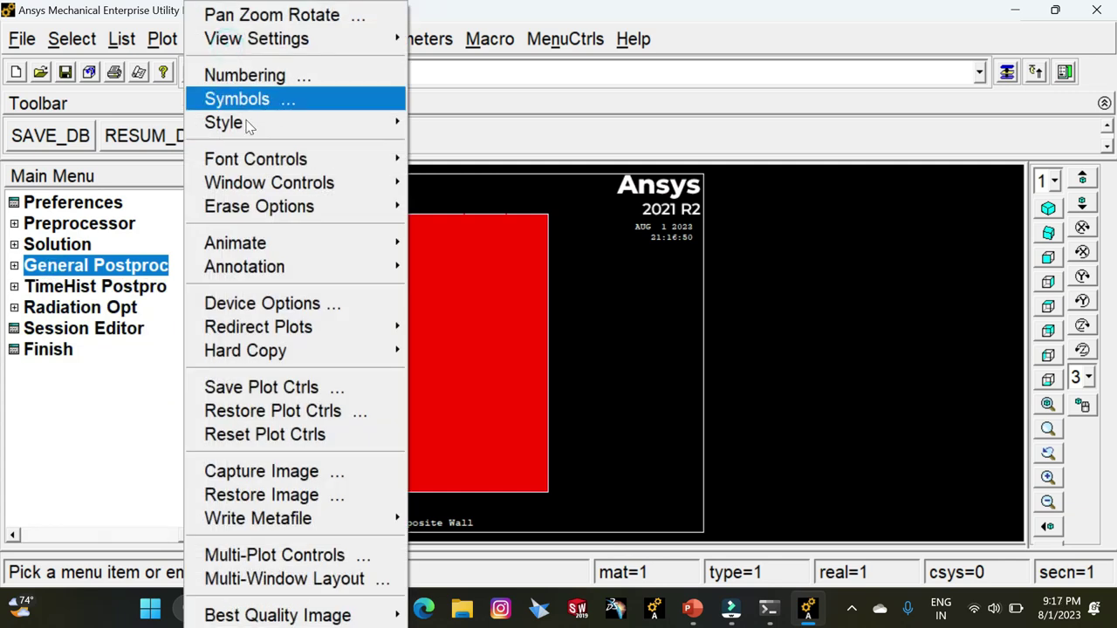
mouse_move(280, 251)
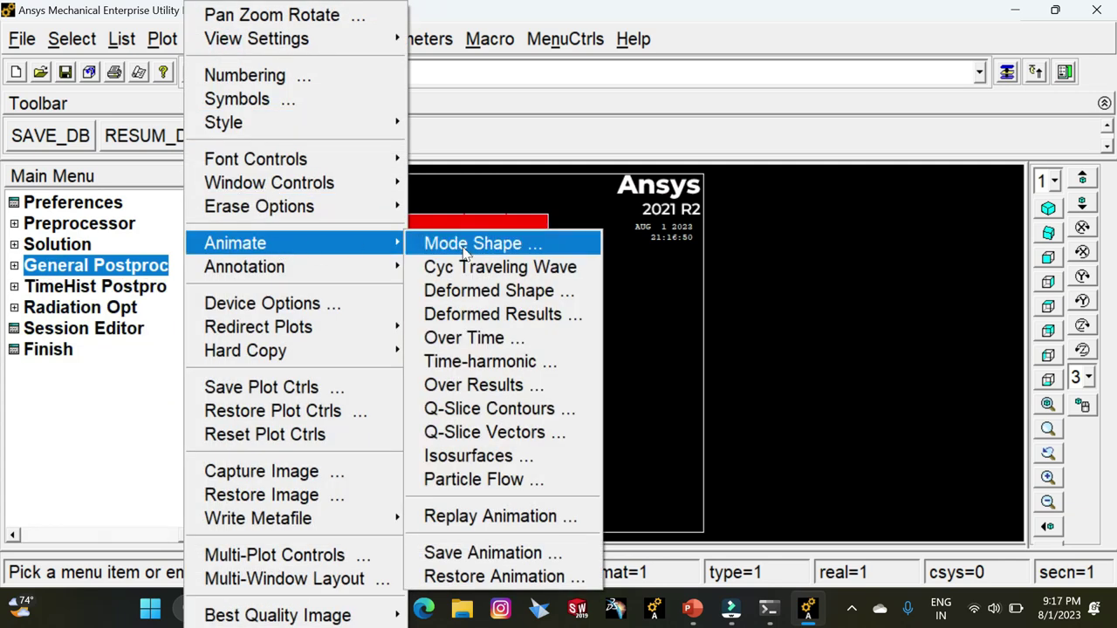
left_click(505, 315)
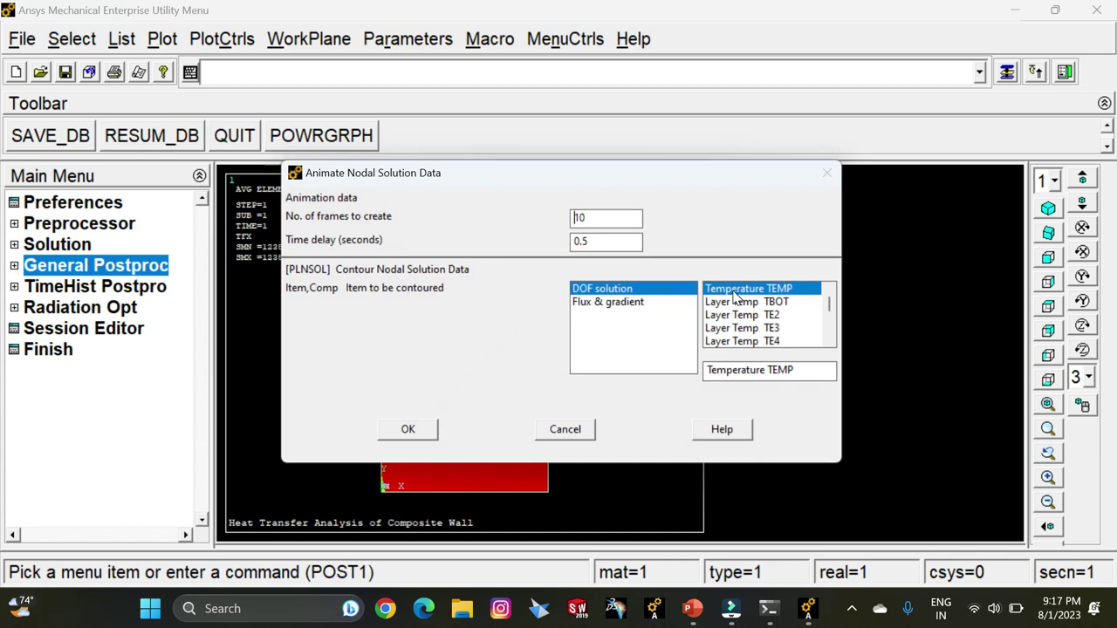
left_click(422, 430)
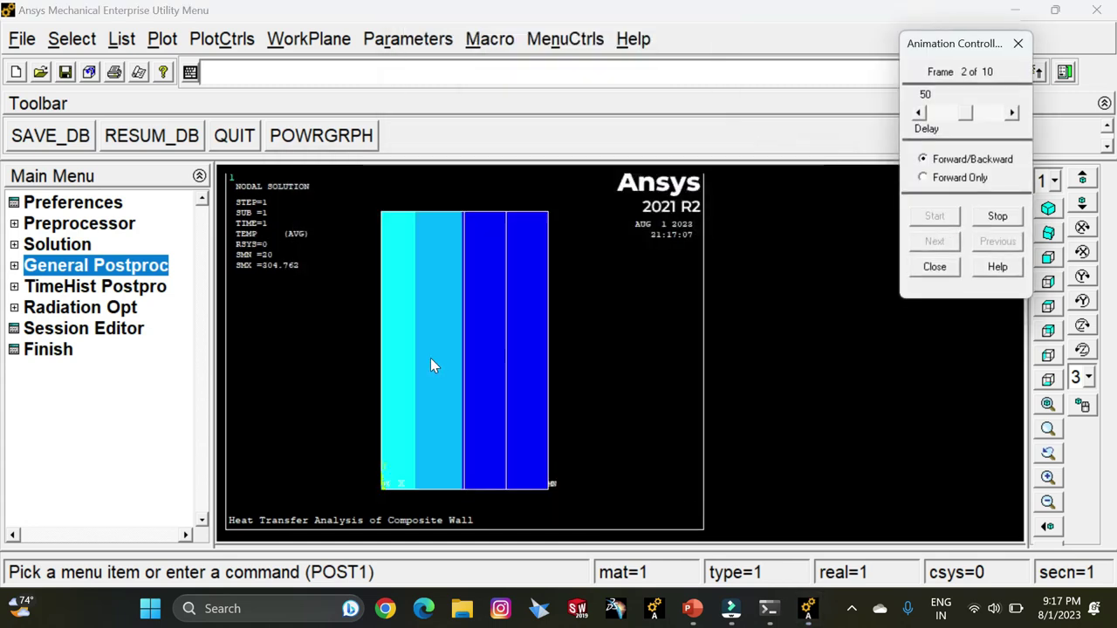